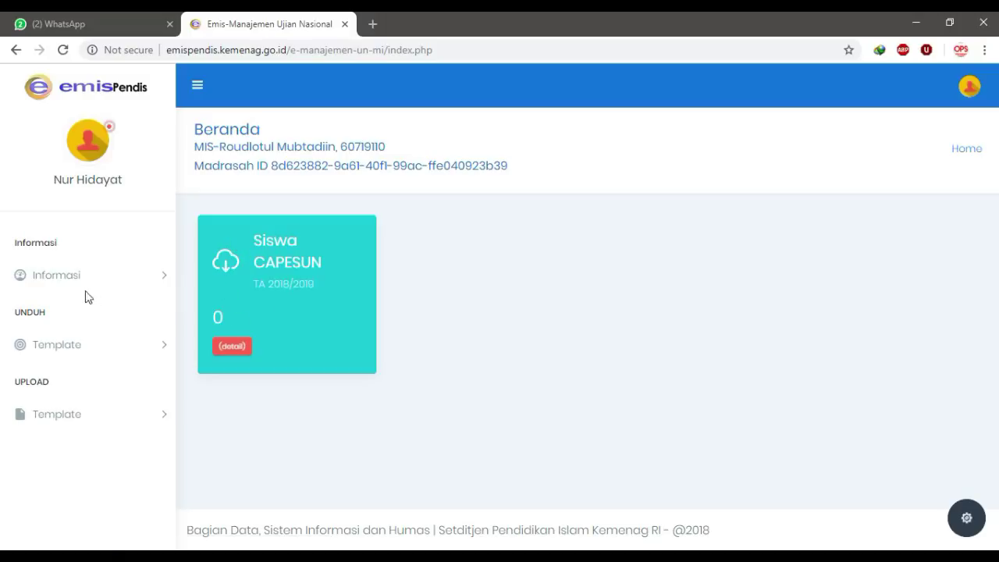
Open Informasi > Dokumen to view the madrasah's NSM, NPSN, principal and address details.
{"action": "left_click", "coordinate": [80, 275]}
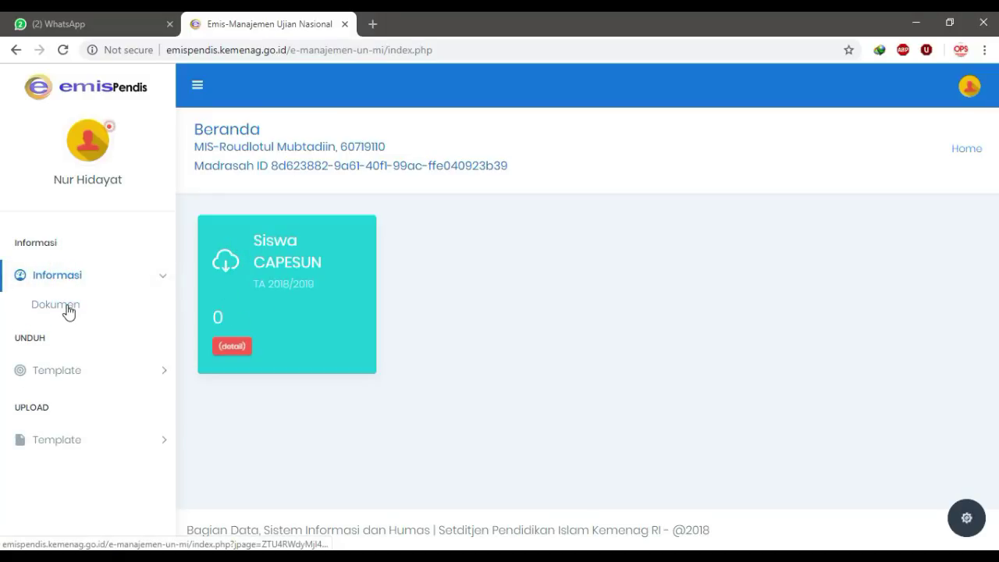
{"action": "left_click", "coordinate": [69, 309]}
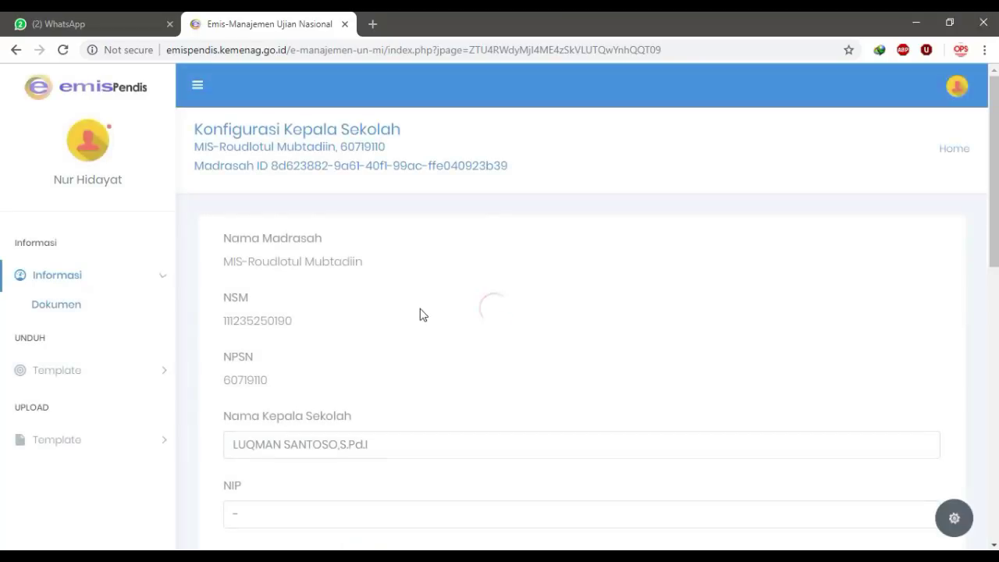
{"action": "scroll", "coordinate": [324, 394], "scroll_direction": "down", "scroll_amount": 2}
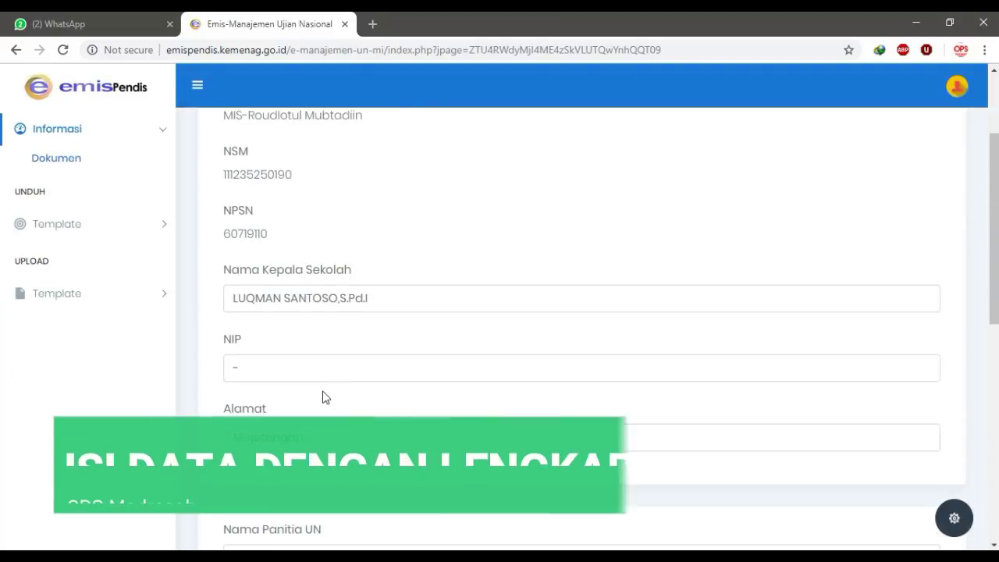
{"action": "scroll", "coordinate": [322, 390], "scroll_direction": "down", "scroll_amount": 5}
{"action": "scroll", "coordinate": [323, 387], "scroll_direction": "down", "scroll_amount": 2}
{"action": "scroll", "coordinate": [324, 384], "scroll_direction": "up", "scroll_amount": 5}
{"action": "scroll", "coordinate": [325, 384], "scroll_direction": "up", "scroll_amount": 4}
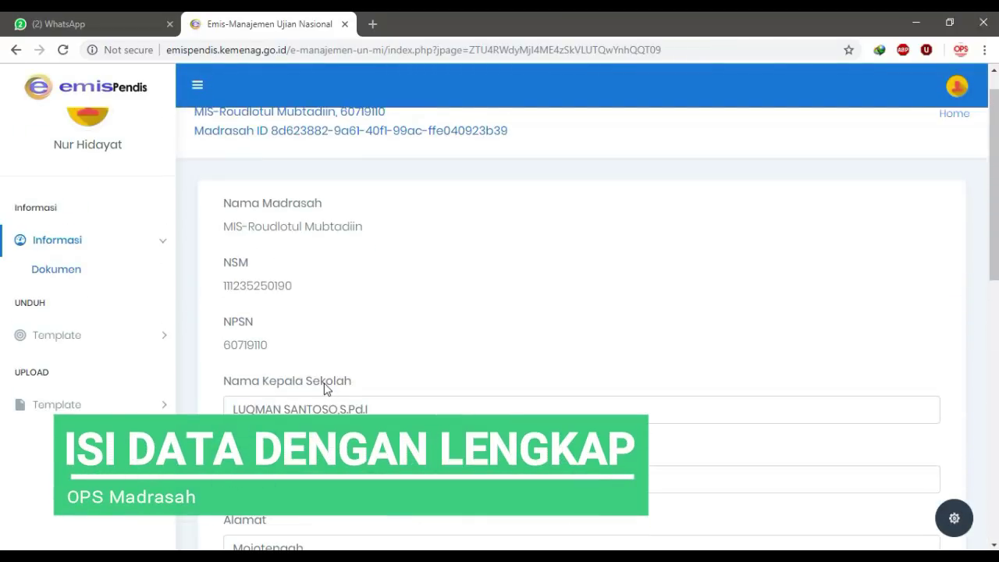
Download the Siswa Akhir template after reading the note about saving fixes as CSV.
{"action": "left_click", "coordinate": [61, 336]}
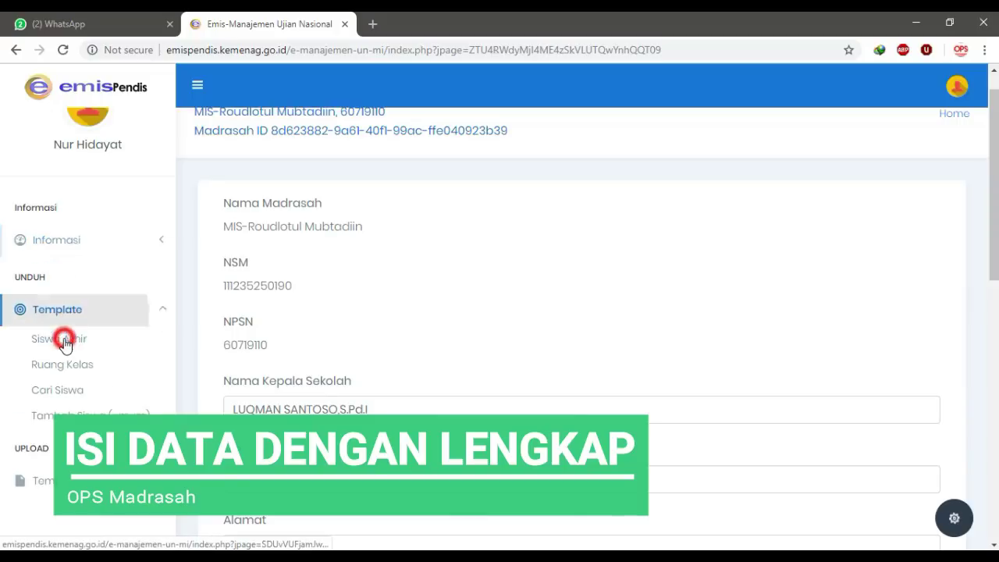
{"action": "left_click", "coordinate": [66, 344]}
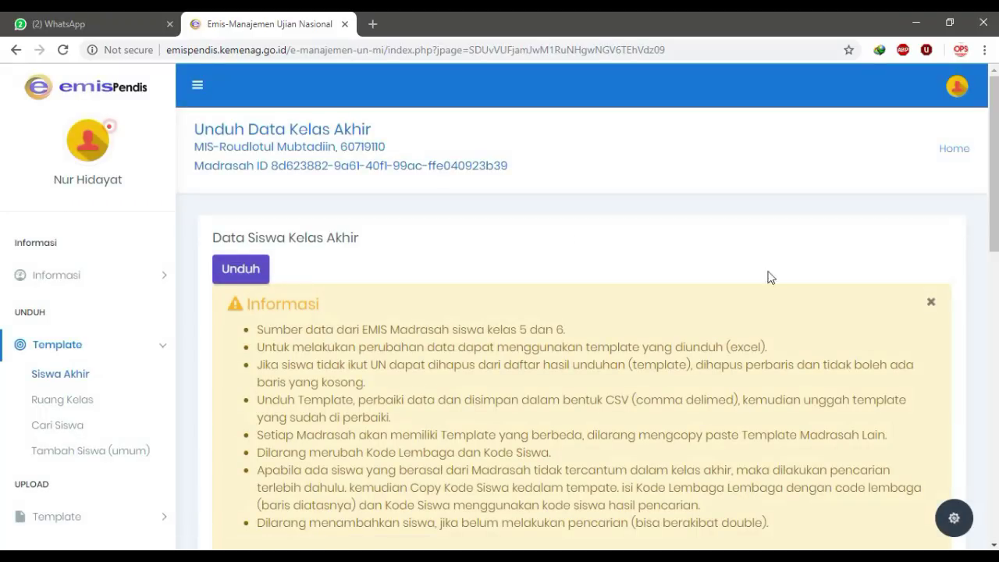
{"action": "scroll", "coordinate": [702, 289], "scroll_direction": "down", "scroll_amount": 1}
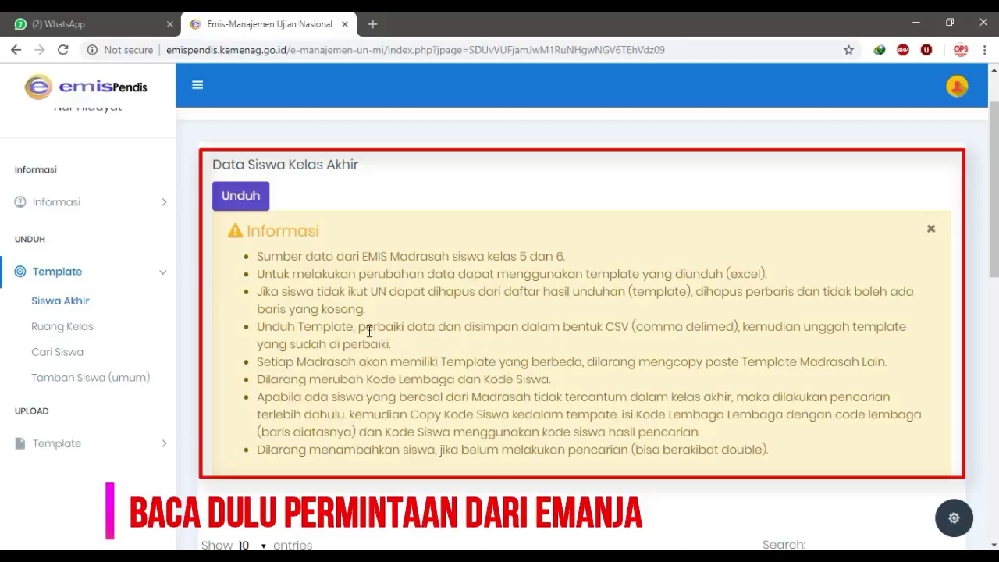
{"action": "left_click_drag", "start_coordinate": [361, 326], "coordinate": [637, 331]}
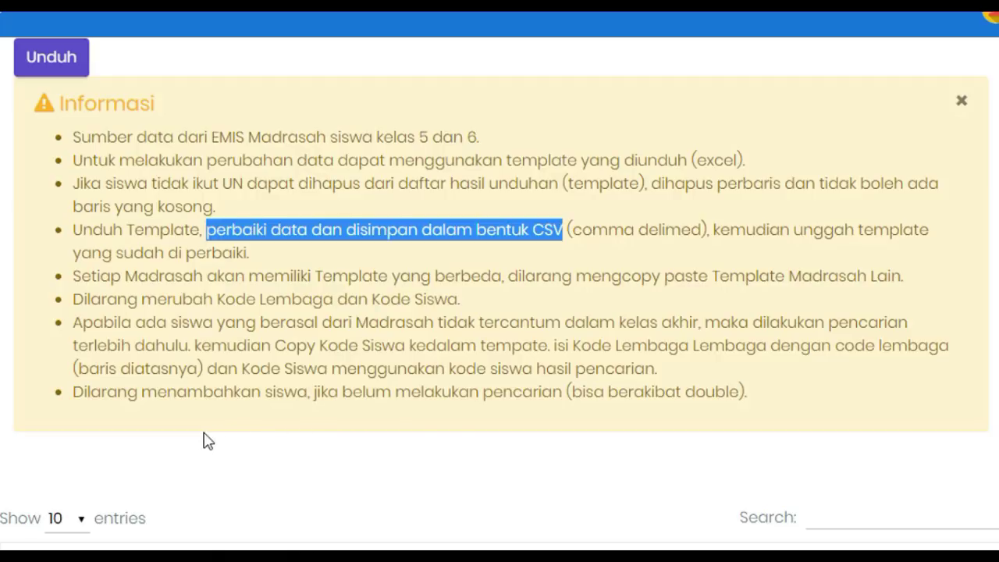
{"action": "scroll", "coordinate": [106, 398], "scroll_direction": "up", "scroll_amount": 1}
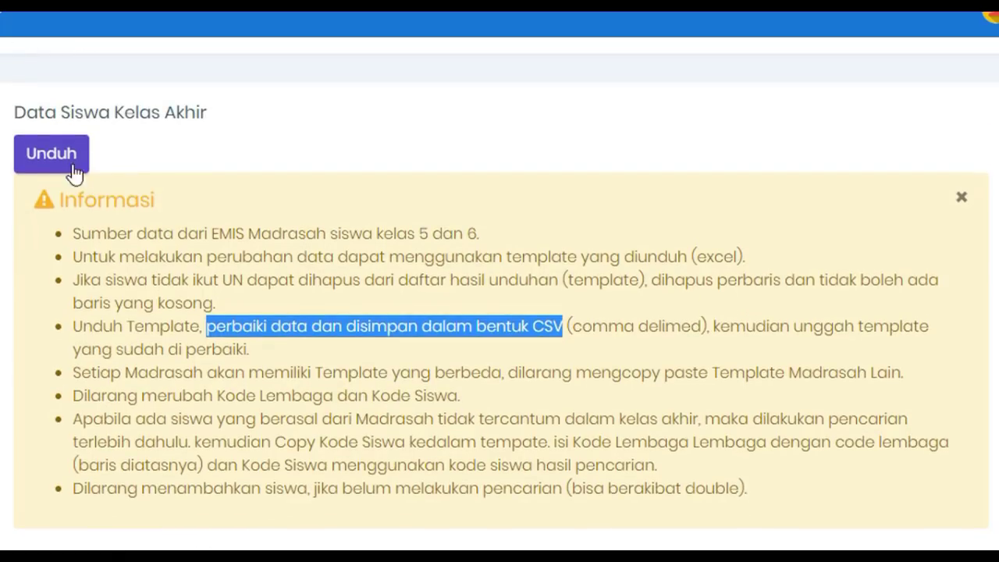
{"action": "left_click", "coordinate": [69, 156]}
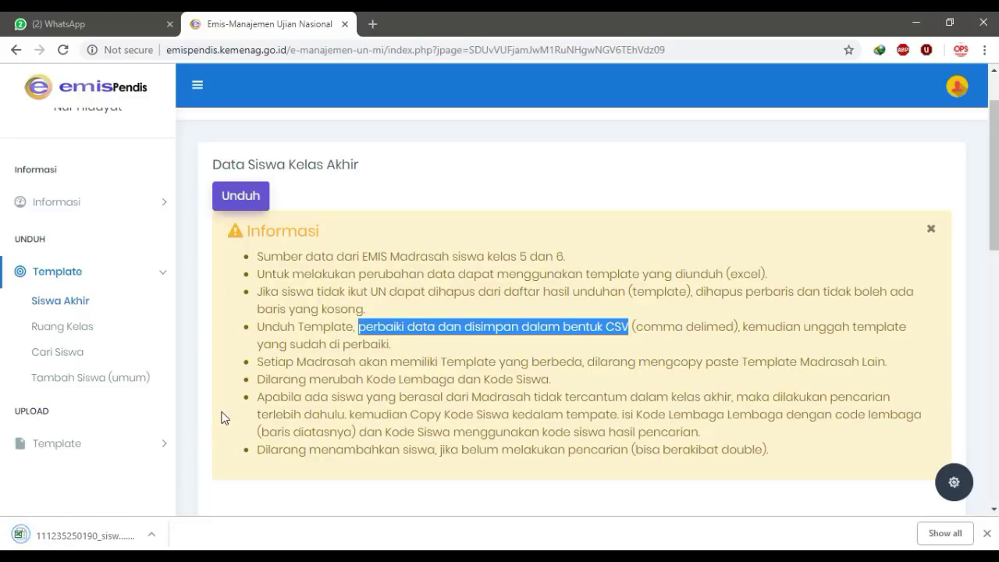
Open the Ruang Kelas template page and review the Kelas 1–6 rows.
{"action": "left_click", "coordinate": [70, 334]}
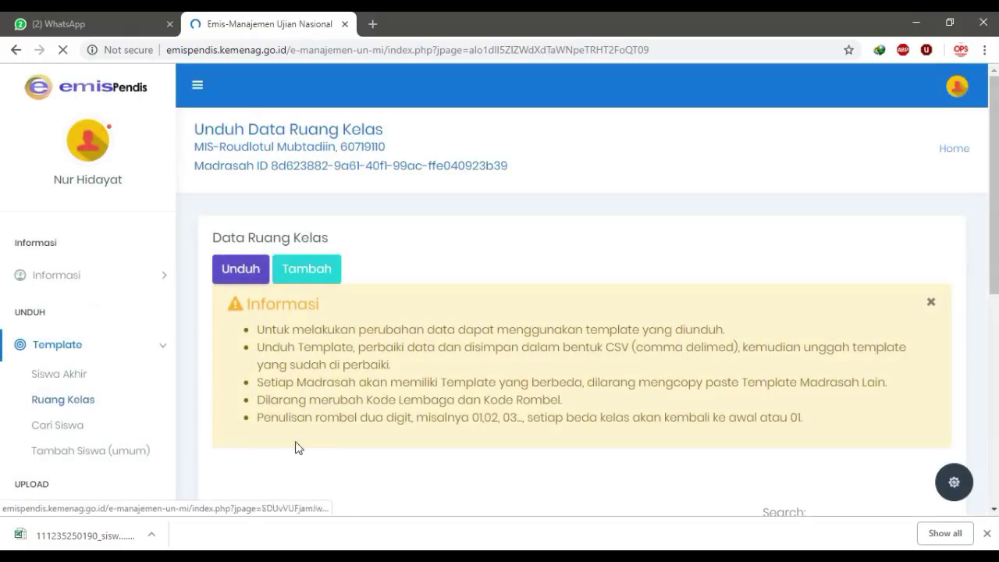
{"action": "scroll", "coordinate": [335, 385], "scroll_direction": "down", "scroll_amount": 1}
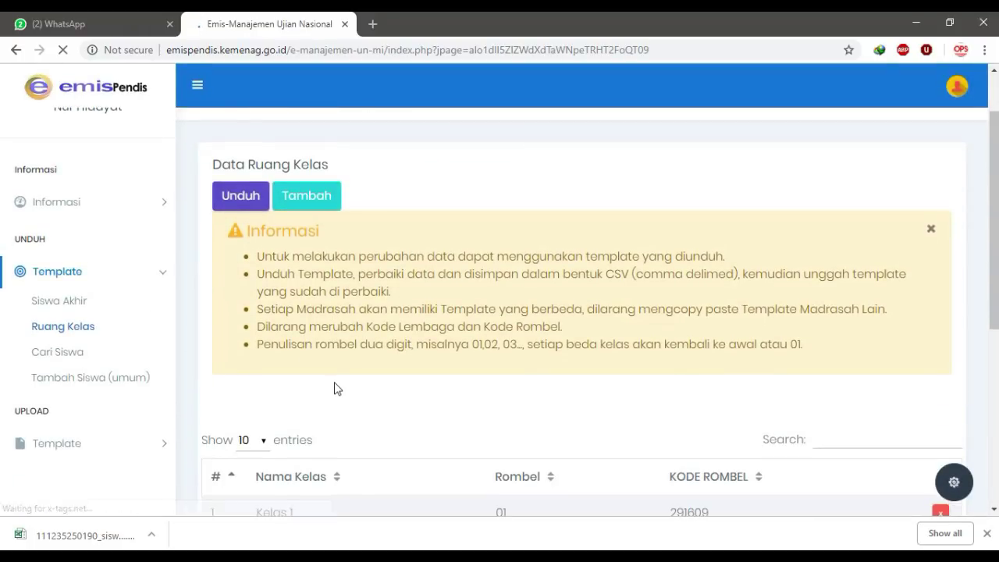
{"action": "scroll", "coordinate": [336, 385], "scroll_direction": "down", "scroll_amount": 1}
{"action": "scroll", "coordinate": [335, 386], "scroll_direction": "down", "scroll_amount": 1}
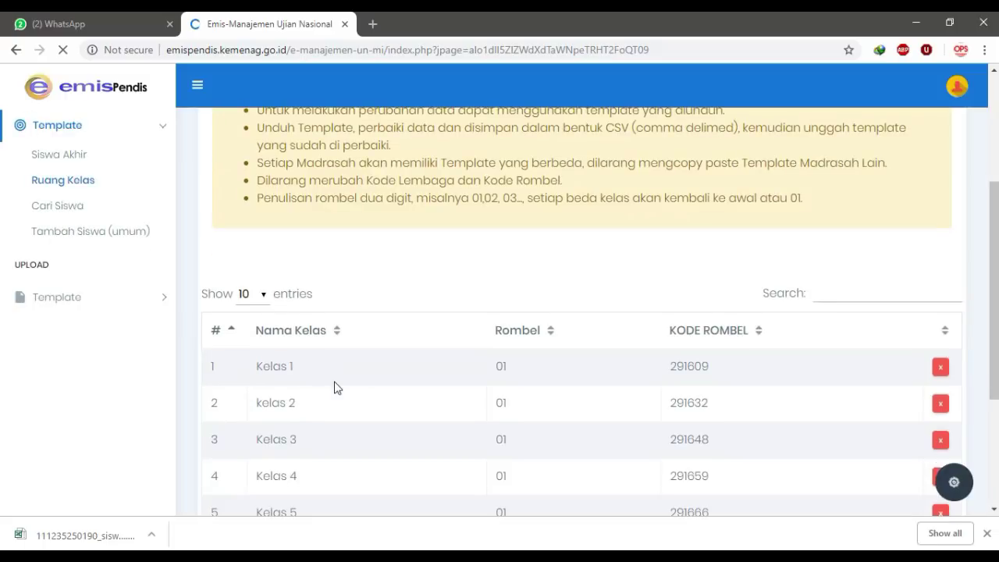
{"action": "scroll", "coordinate": [336, 387], "scroll_direction": "down", "scroll_amount": 2}
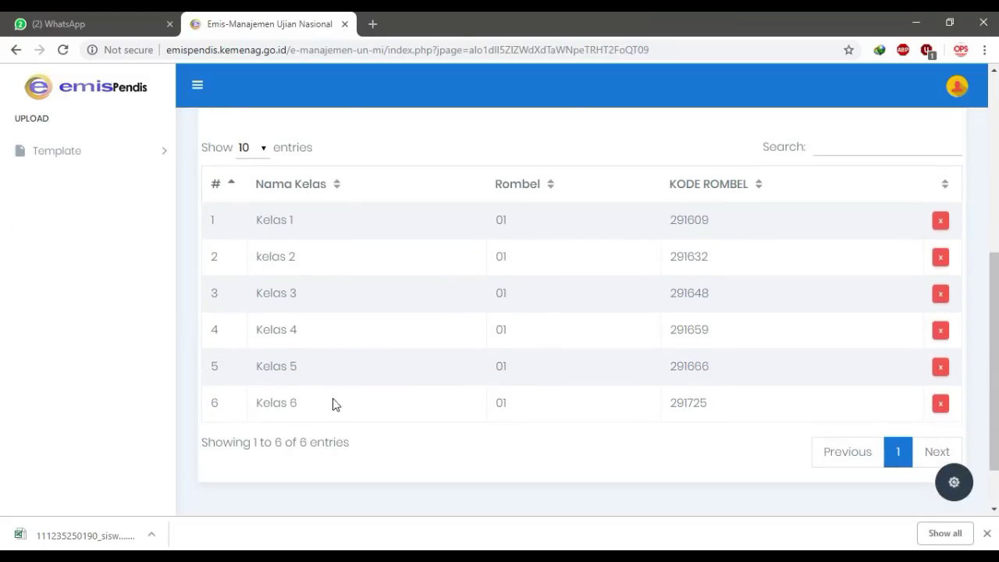
{"action": "scroll", "coordinate": [326, 312], "scroll_direction": "up", "scroll_amount": 3}
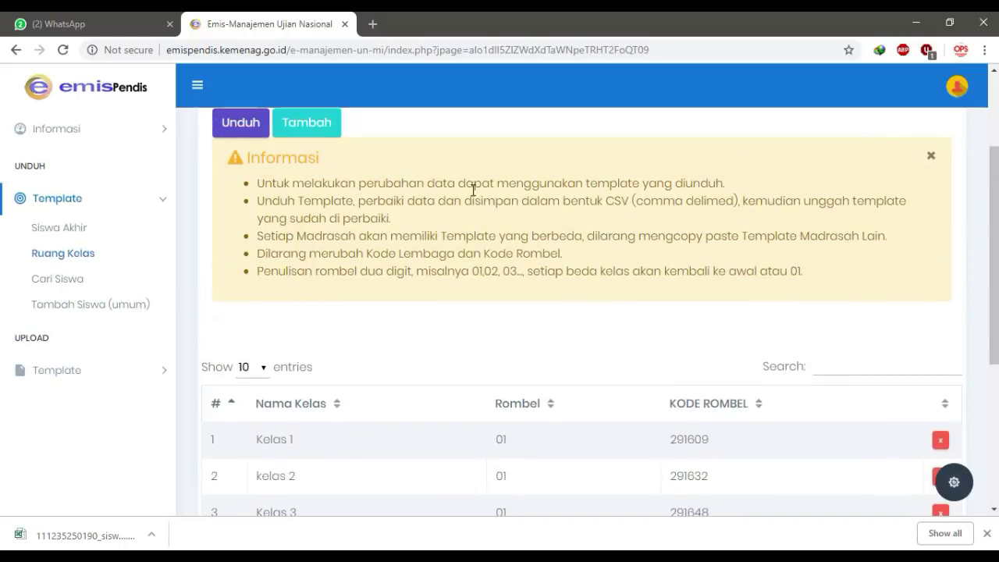
{"action": "scroll", "coordinate": [338, 310], "scroll_direction": "down", "scroll_amount": 1}
{"action": "scroll", "coordinate": [339, 310], "scroll_direction": "up", "scroll_amount": 2}
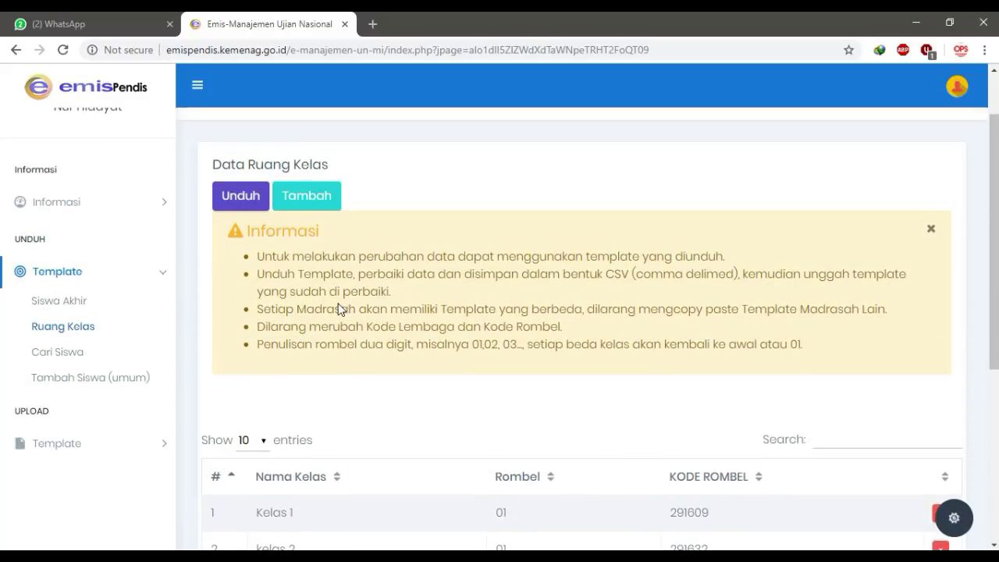
Download the classroom template and mark rombel code 291725.
{"action": "left_click", "coordinate": [240, 199]}
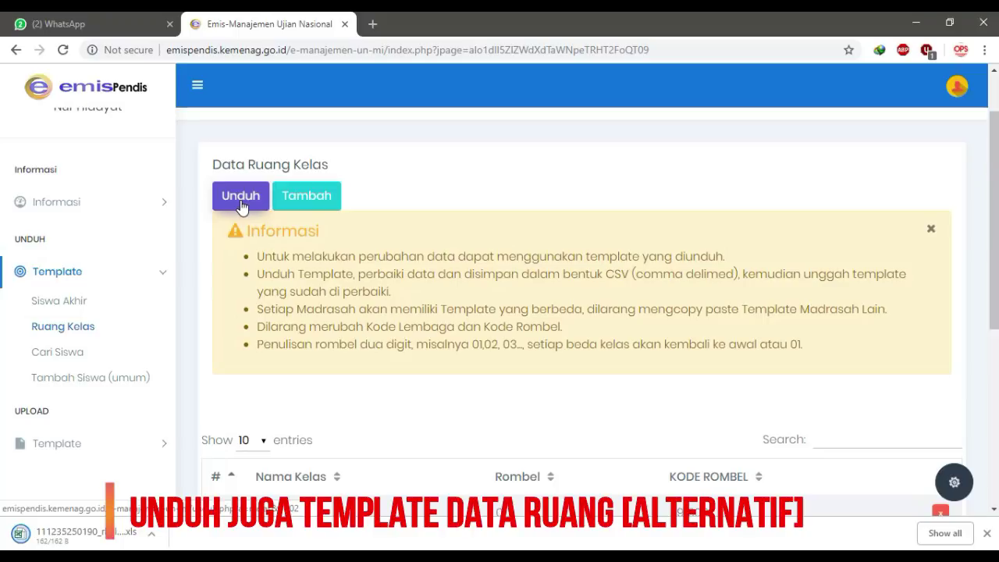
{"action": "scroll", "coordinate": [384, 367], "scroll_direction": "down", "scroll_amount": 2}
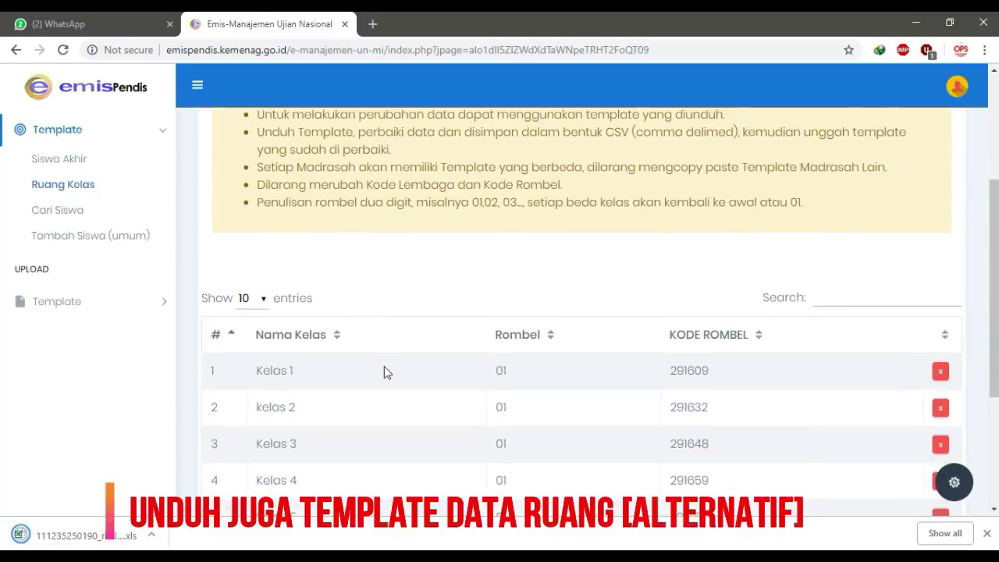
{"action": "scroll", "coordinate": [384, 367], "scroll_direction": "down", "scroll_amount": 1}
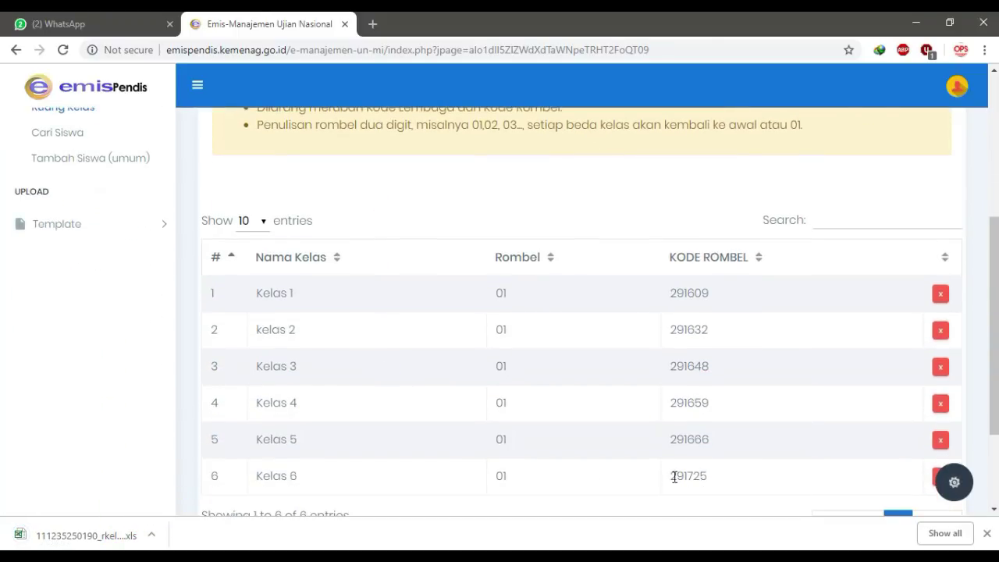
{"action": "left_click_drag", "start_coordinate": [673, 476], "coordinate": [708, 480]}
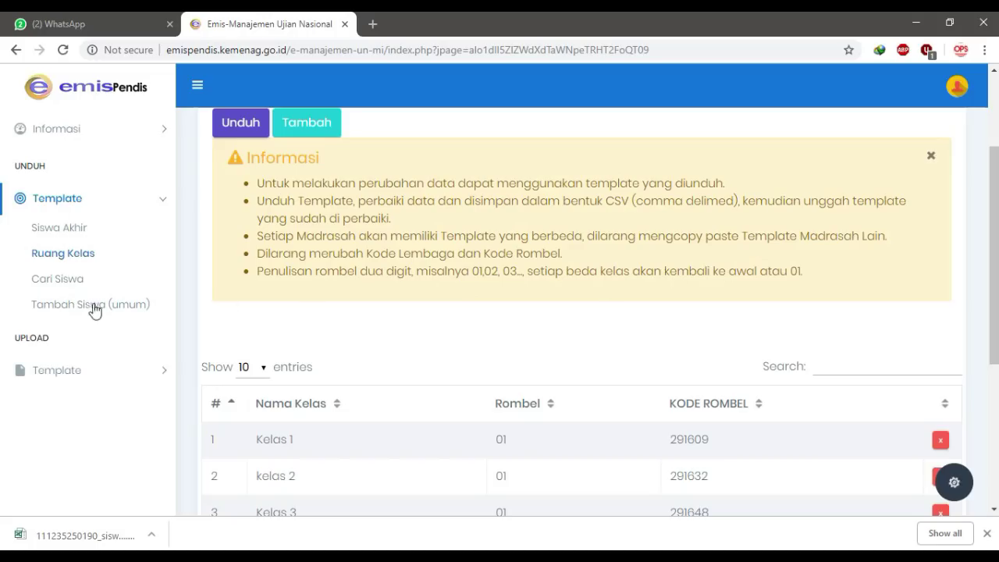
Reread the Siswa Akhir rule on students from other madrasahs, then open Cari Siswa.
{"action": "left_click", "coordinate": [57, 281]}
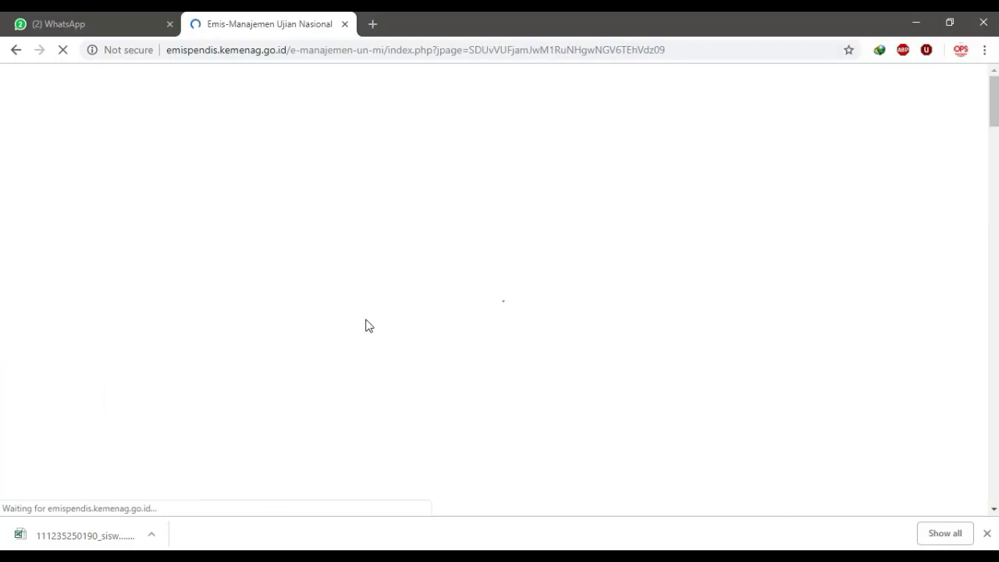
{"action": "scroll", "coordinate": [332, 367], "scroll_direction": "down", "scroll_amount": 2}
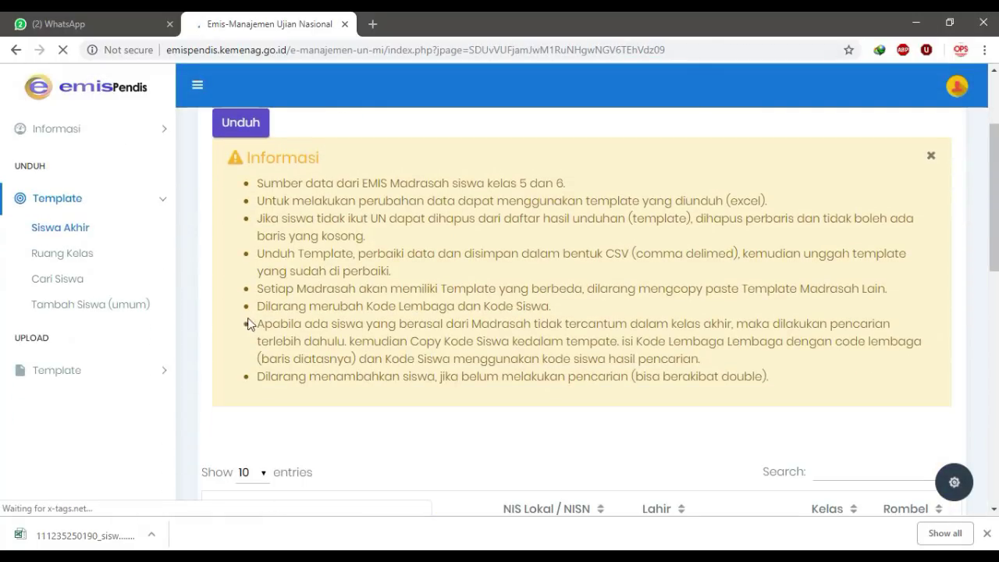
{"action": "left_click_drag", "start_coordinate": [259, 323], "coordinate": [693, 361]}
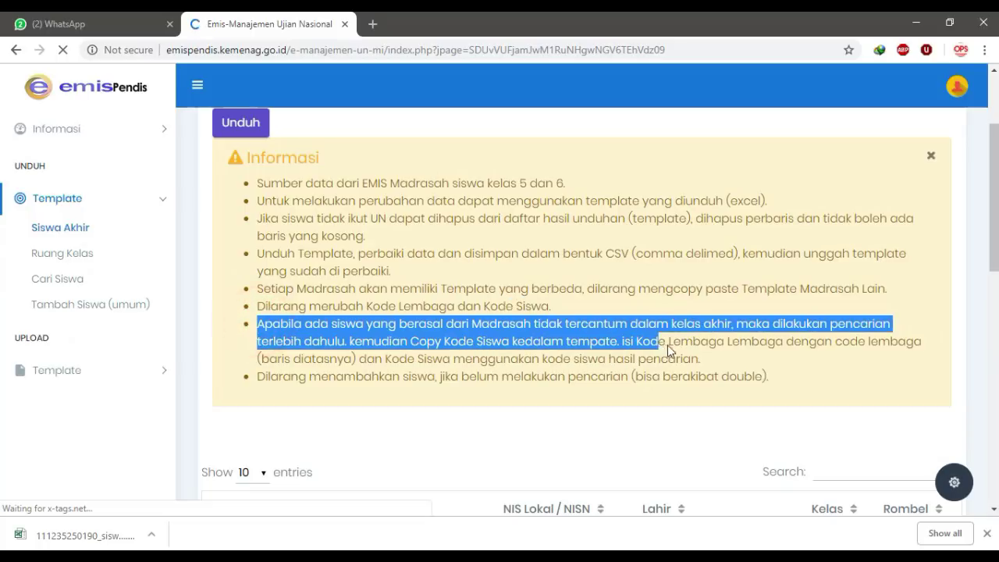
{"action": "left_click", "coordinate": [66, 287]}
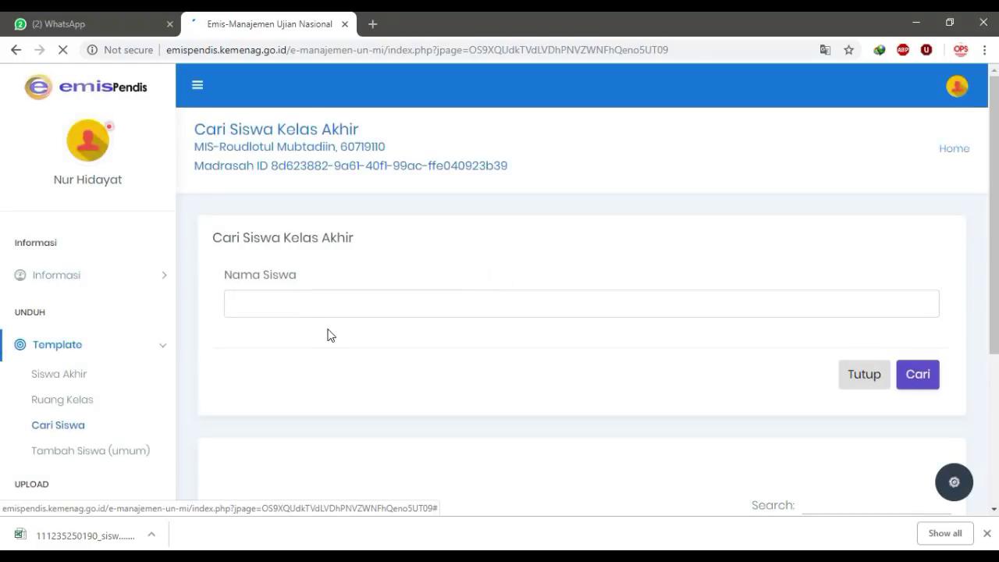
Switch to the DATA MURID 2019 workbook and scroll down the 2018-2019 class list.
{"action": "left_click", "coordinate": [581, 550]}
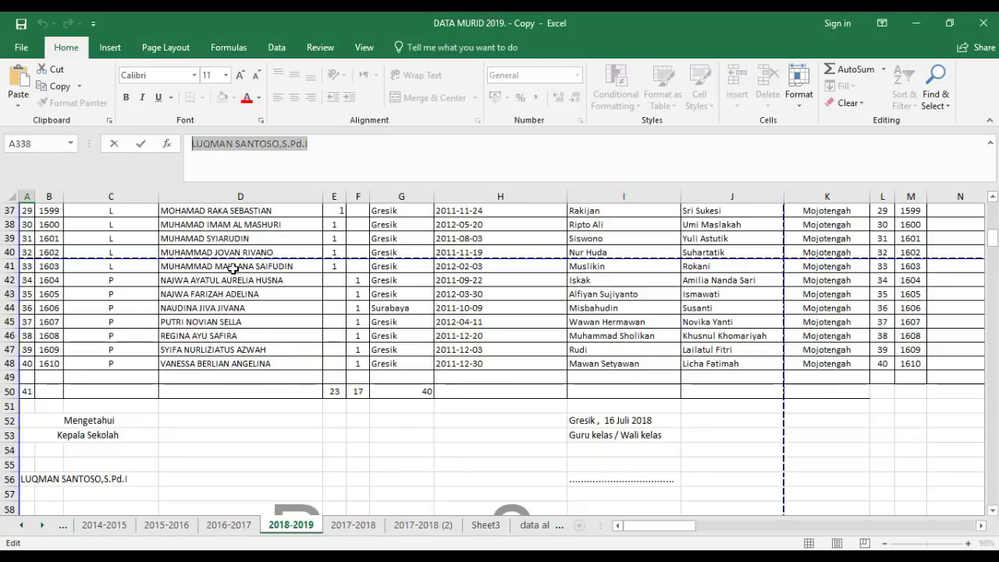
{"action": "scroll", "coordinate": [258, 302], "scroll_direction": "down", "scroll_amount": 3}
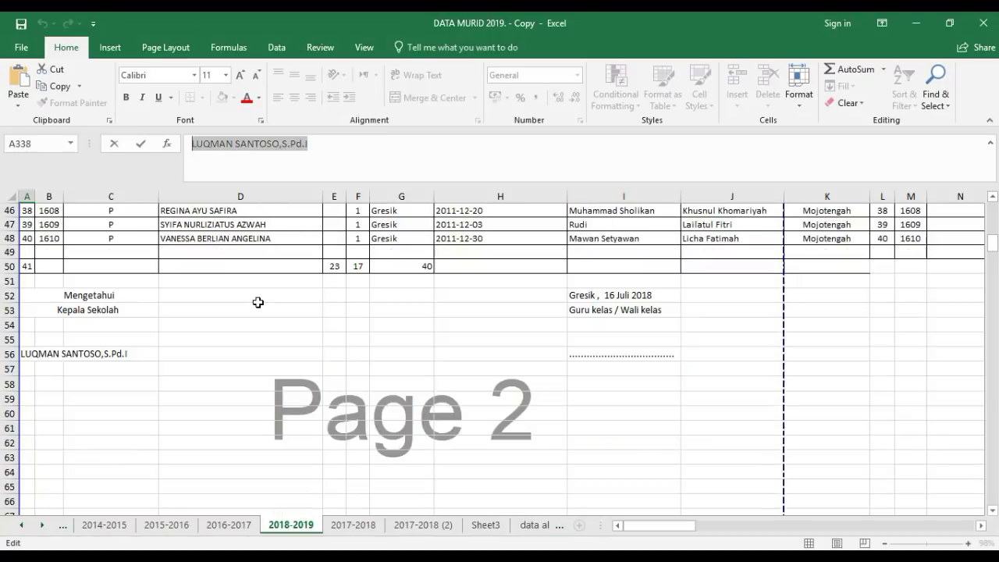
{"action": "scroll", "coordinate": [246, 359], "scroll_direction": "down", "scroll_amount": 5}
{"action": "scroll", "coordinate": [245, 355], "scroll_direction": "down", "scroll_amount": 15}
{"action": "scroll", "coordinate": [245, 355], "scroll_direction": "down", "scroll_amount": 1}
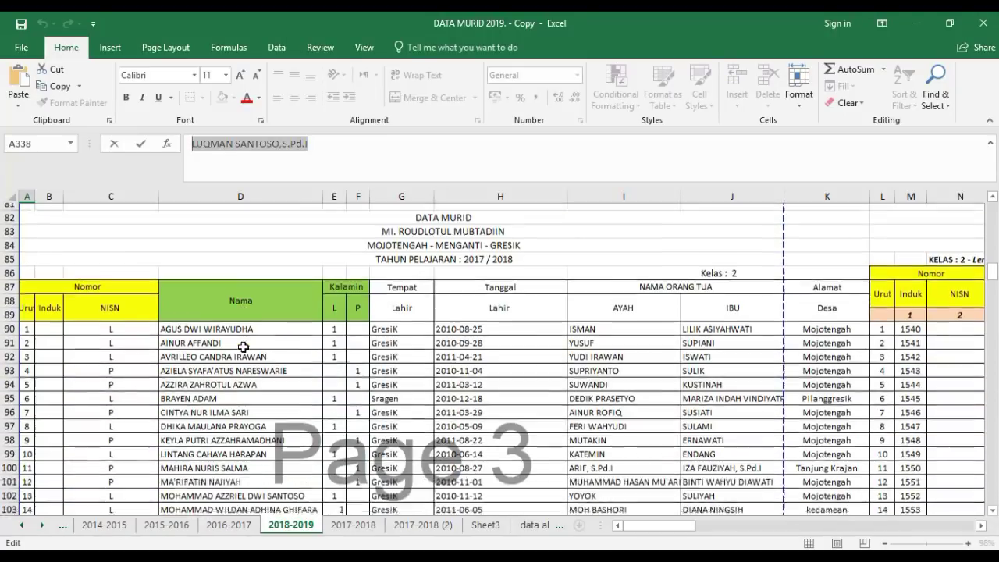
{"action": "scroll", "coordinate": [244, 351], "scroll_direction": "up", "scroll_amount": 4}
{"action": "scroll", "coordinate": [244, 349], "scroll_direction": "down", "scroll_amount": 8}
{"action": "scroll", "coordinate": [243, 349], "scroll_direction": "down", "scroll_amount": 7}
{"action": "scroll", "coordinate": [244, 347], "scroll_direction": "down", "scroll_amount": 8}
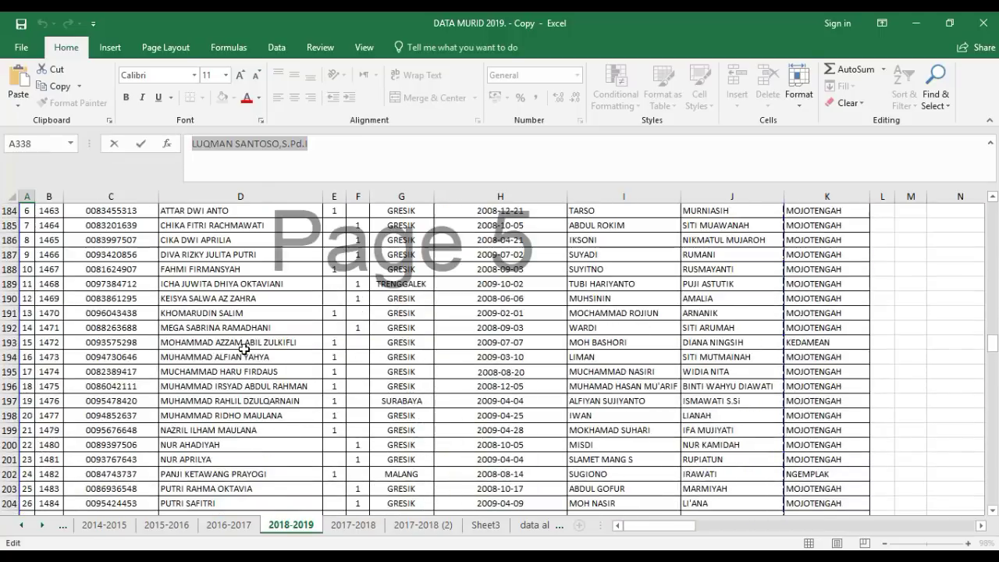
{"action": "scroll", "coordinate": [244, 346], "scroll_direction": "down", "scroll_amount": 7}
{"action": "scroll", "coordinate": [245, 345], "scroll_direction": "down", "scroll_amount": 7}
{"action": "scroll", "coordinate": [243, 349], "scroll_direction": "down", "scroll_amount": 18}
{"action": "scroll", "coordinate": [244, 353], "scroll_direction": "up", "scroll_amount": 2}
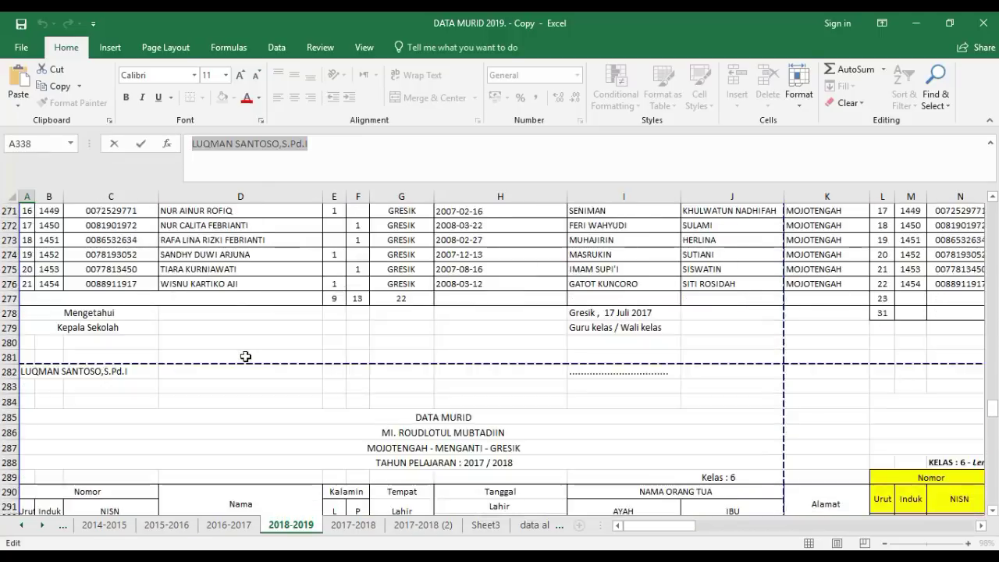
{"action": "scroll", "coordinate": [245, 356], "scroll_direction": "down", "scroll_amount": 4}
{"action": "scroll", "coordinate": [245, 356], "scroll_direction": "down", "scroll_amount": 5}
{"action": "scroll", "coordinate": [246, 363], "scroll_direction": "down", "scroll_amount": 5}
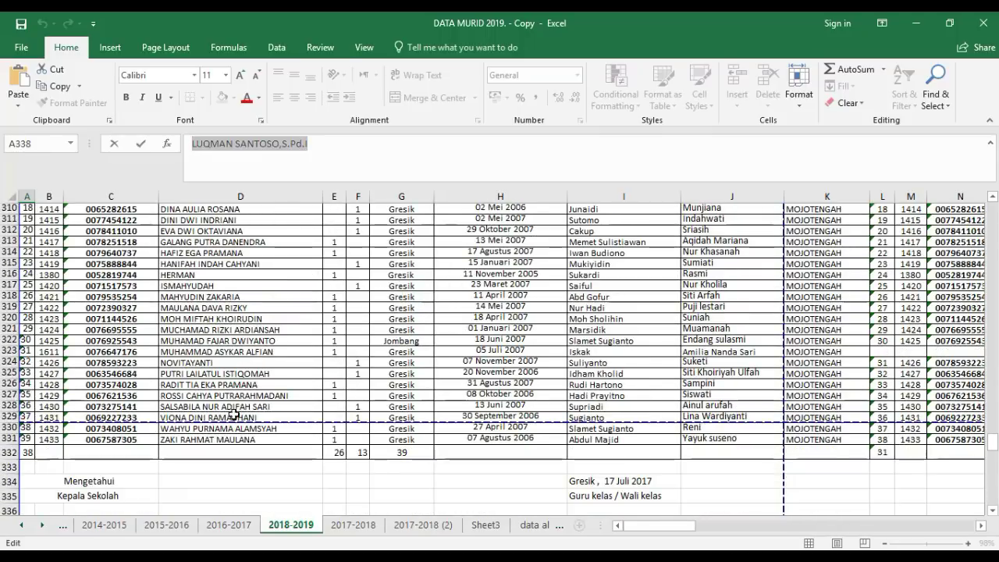
Select the missing student's full name in D323, then minimize Excel.
{"action": "left_click", "coordinate": [213, 351]}
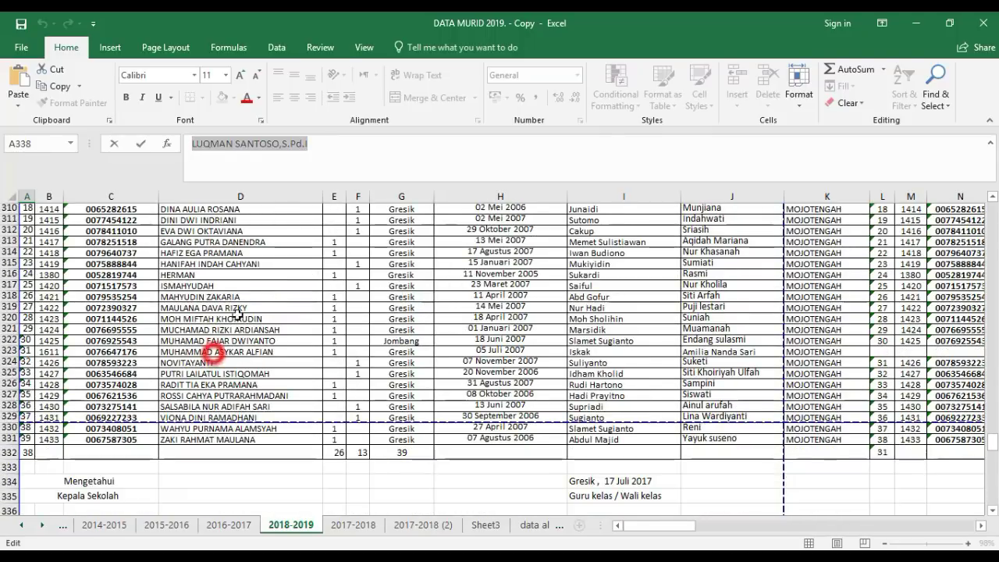
{"action": "left_click", "coordinate": [337, 151]}
{"action": "left_click_drag", "start_coordinate": [337, 151], "coordinate": [180, 146]}
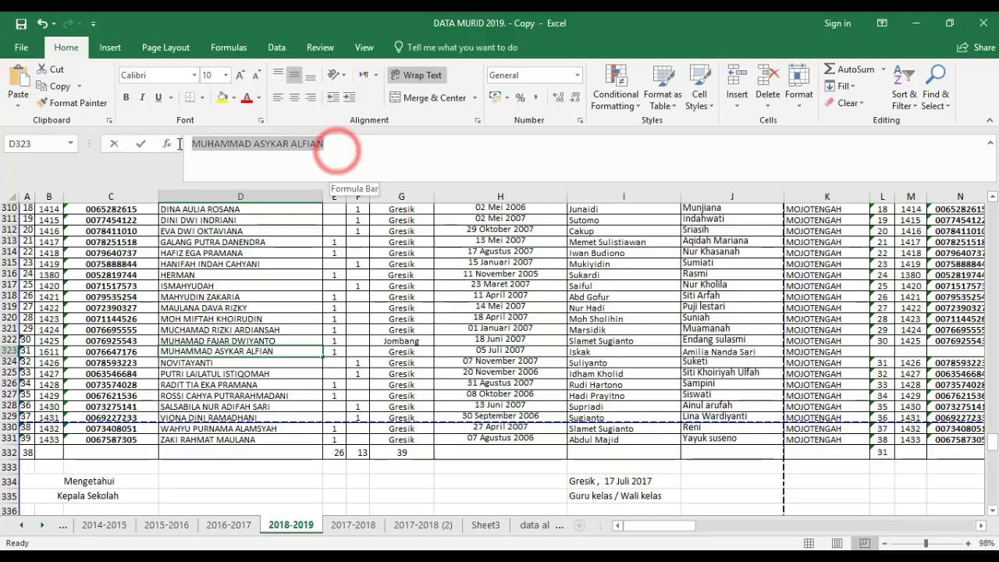
{"action": "left_click", "coordinate": [463, 491]}
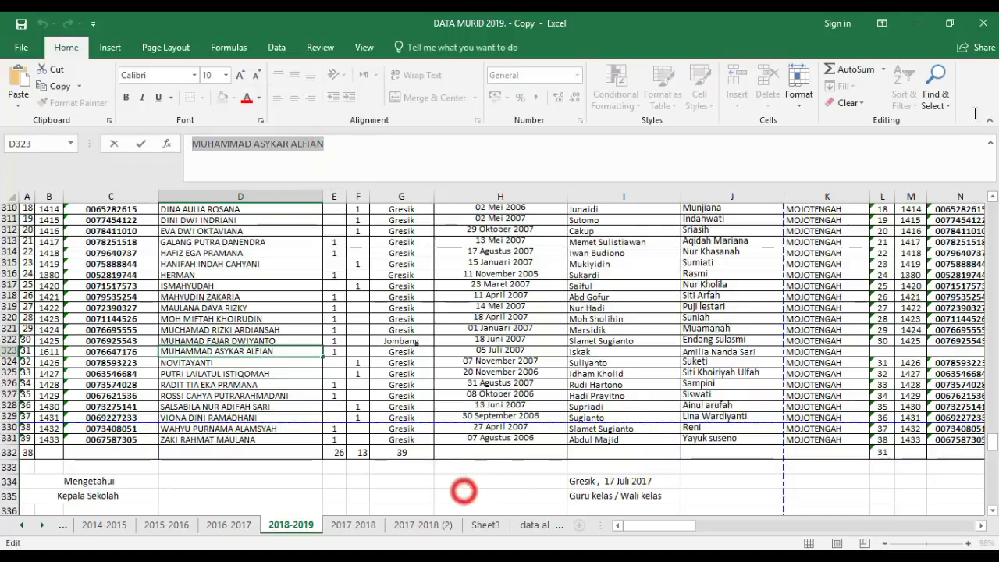
{"action": "left_click", "coordinate": [917, 24]}
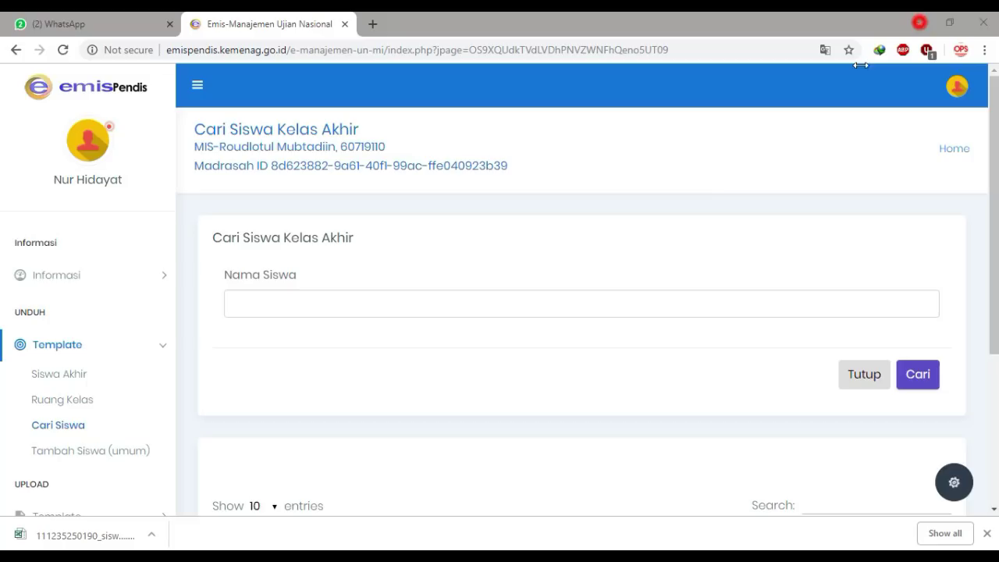
Search Nama Siswa for the missing student's name and scroll to the one matching record.
{"action": "left_click", "coordinate": [315, 312]}
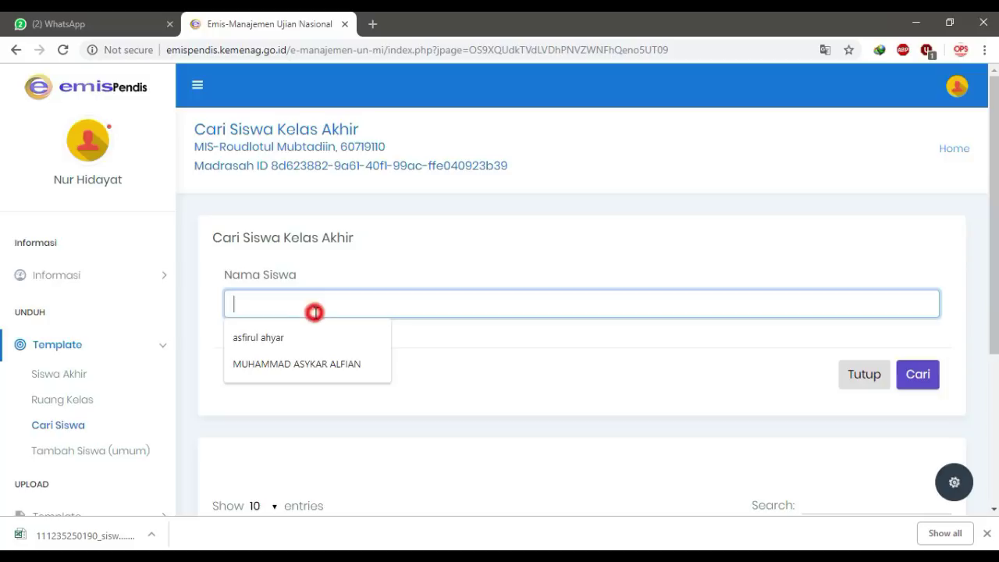
{"action": "left_click", "coordinate": [338, 365]}
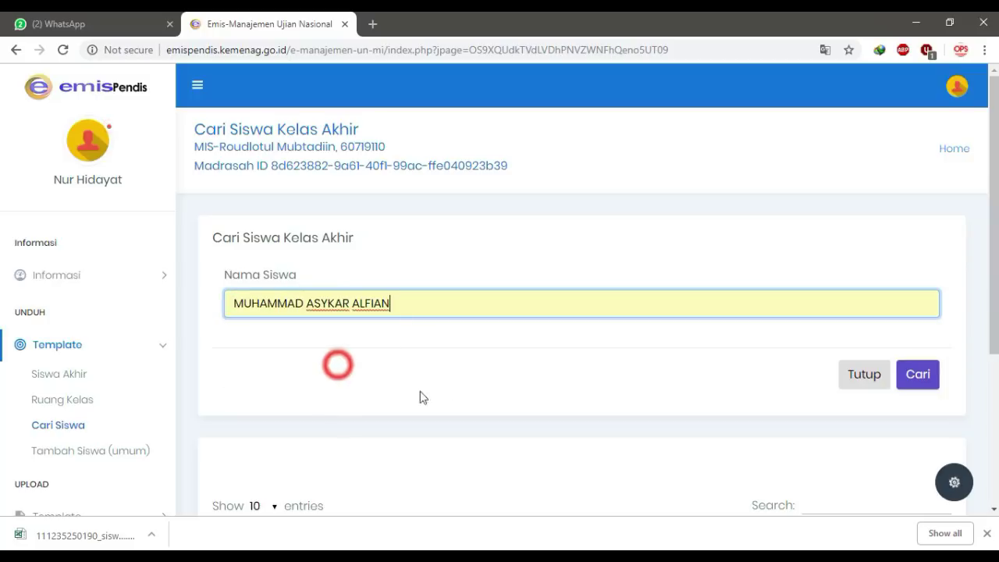
{"action": "left_click", "coordinate": [927, 385]}
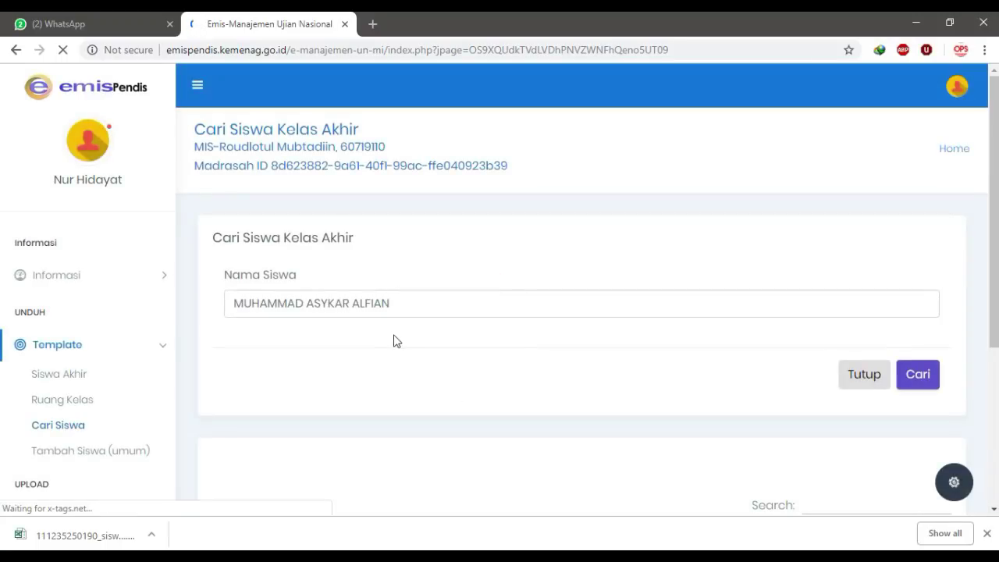
{"action": "scroll", "coordinate": [394, 341], "scroll_direction": "down", "scroll_amount": 3}
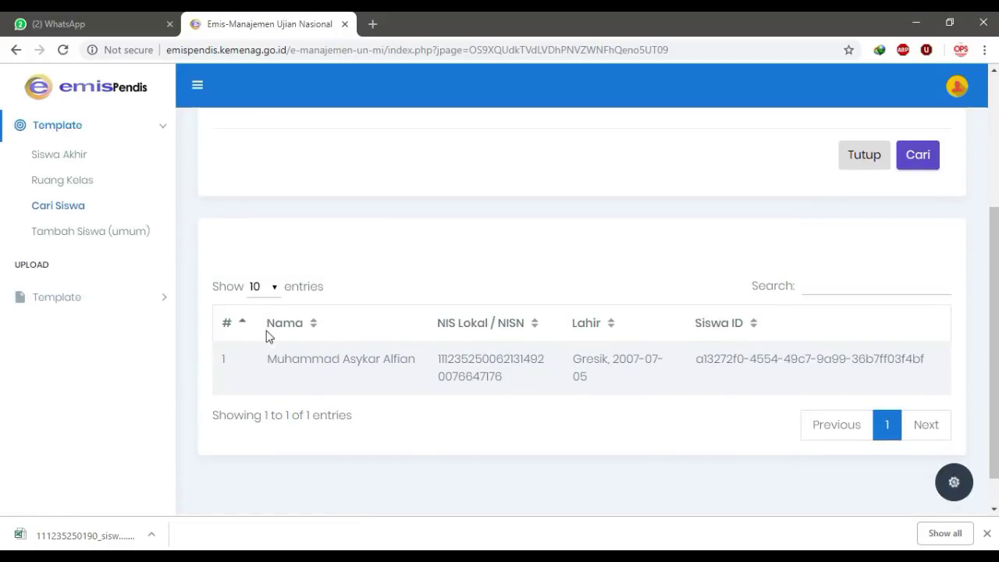
Open the downloaded student template and autofit columns A and B.
{"action": "left_click", "coordinate": [89, 536]}
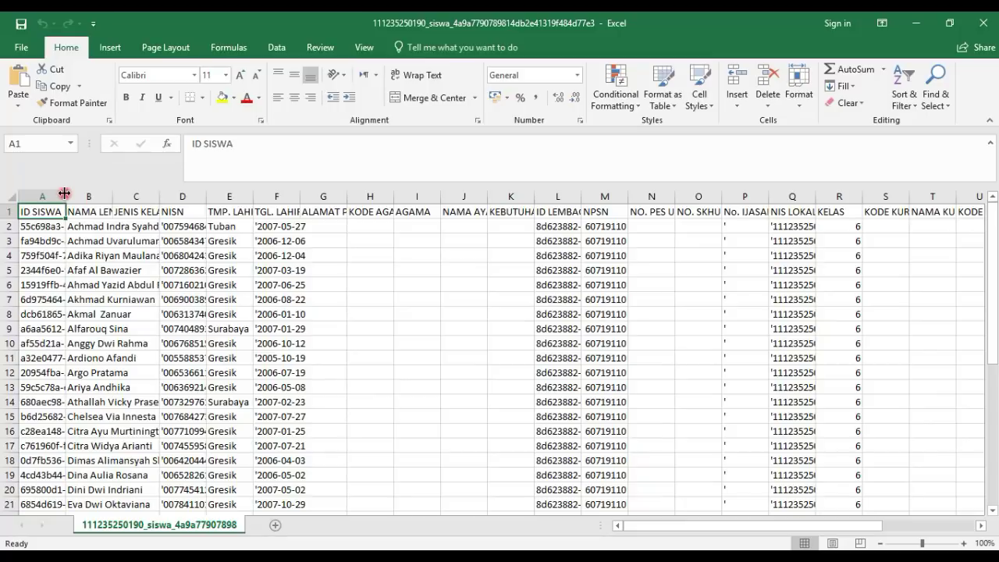
{"action": "double_click", "coordinate": [67, 196]}
{"action": "scroll", "coordinate": [157, 270], "scroll_direction": "down", "scroll_amount": 1}
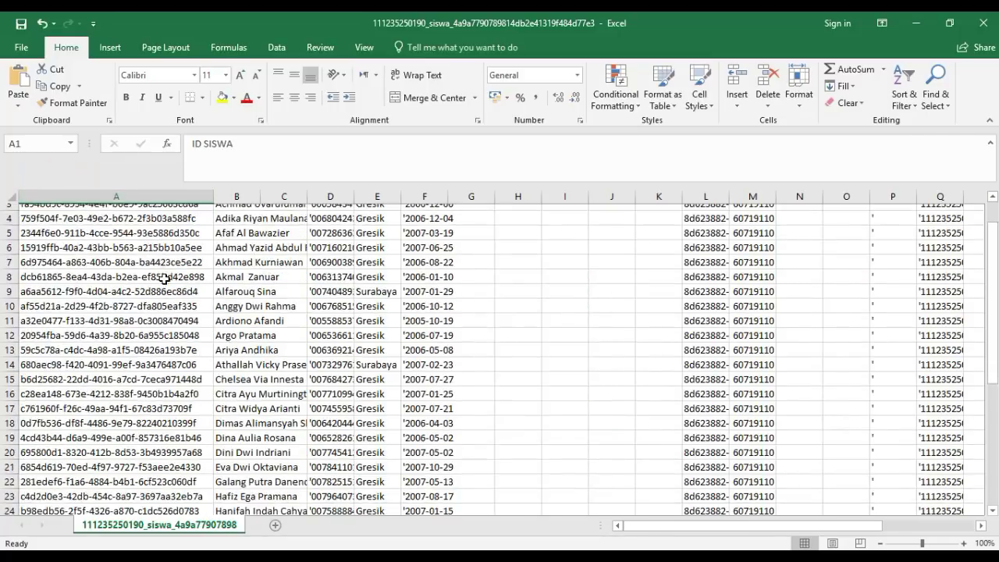
{"action": "scroll", "coordinate": [164, 289], "scroll_direction": "down", "scroll_amount": 2}
{"action": "scroll", "coordinate": [166, 305], "scroll_direction": "down", "scroll_amount": 4}
{"action": "scroll", "coordinate": [168, 404], "scroll_direction": "down", "scroll_amount": 3}
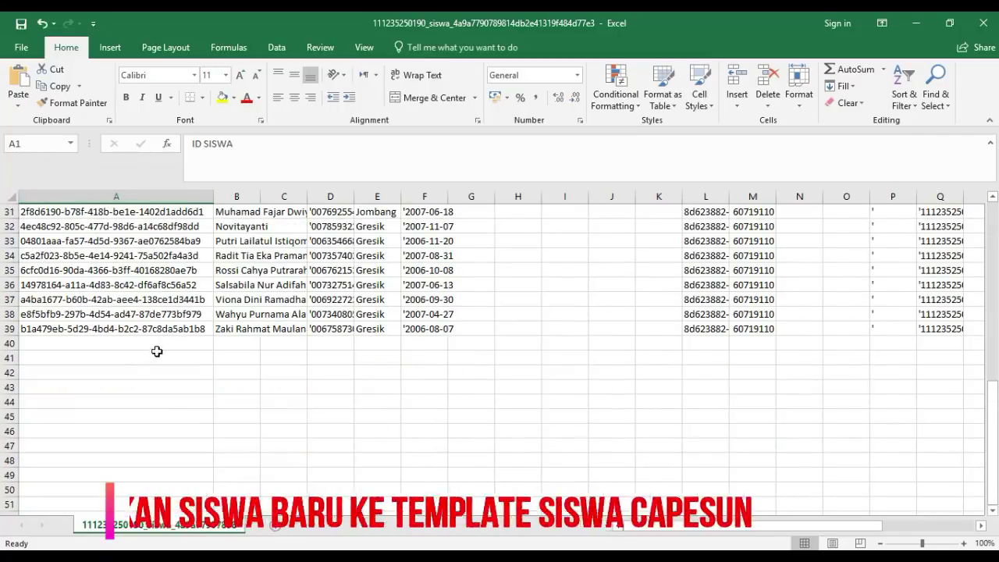
{"action": "double_click", "coordinate": [258, 197]}
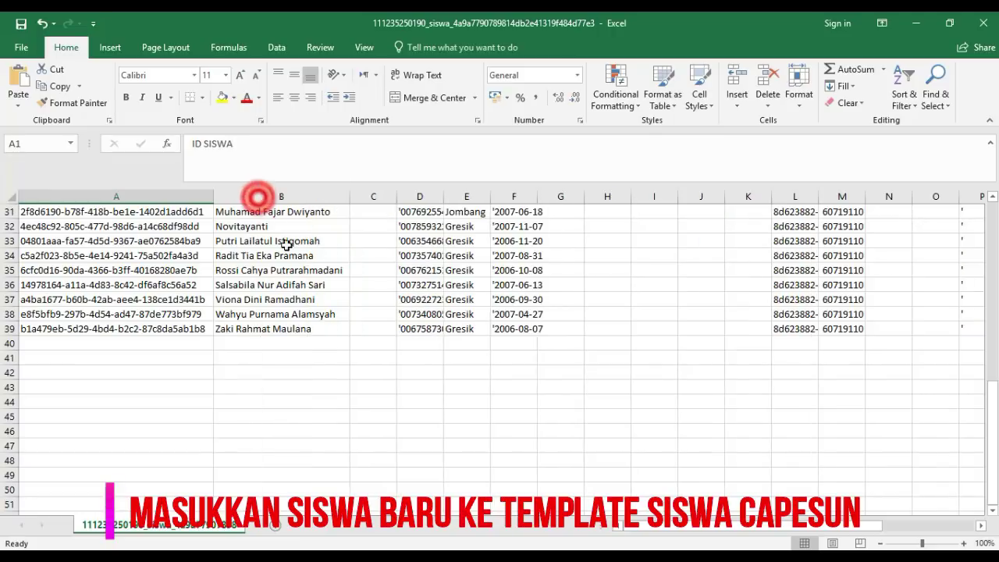
{"action": "scroll", "coordinate": [230, 331], "scroll_direction": "up", "scroll_amount": 3}
{"action": "scroll", "coordinate": [230, 331], "scroll_direction": "down", "scroll_amount": 2}
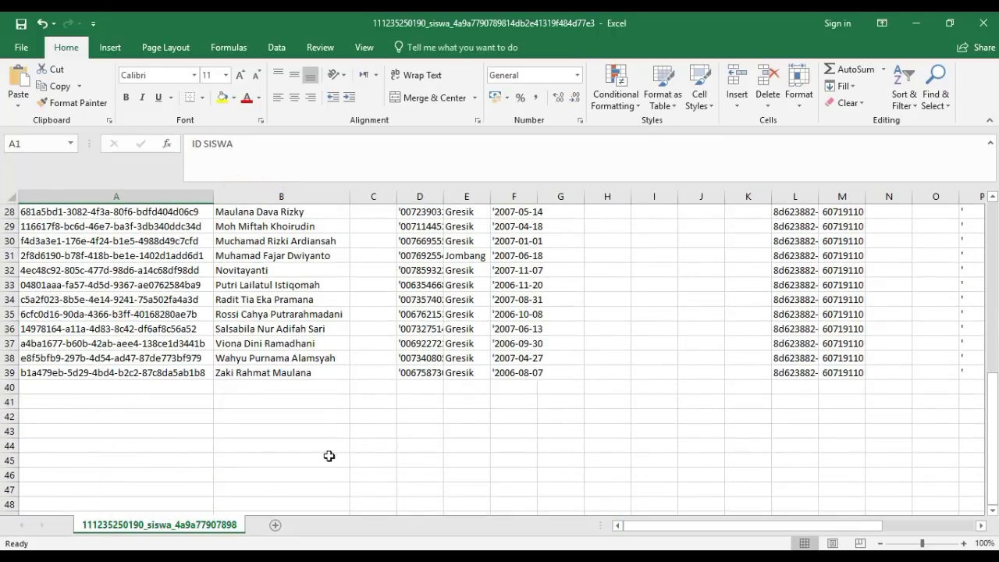
Select the found student's Siswa ID in the EMIS result.
{"action": "key", "text": "alt+Tab"}
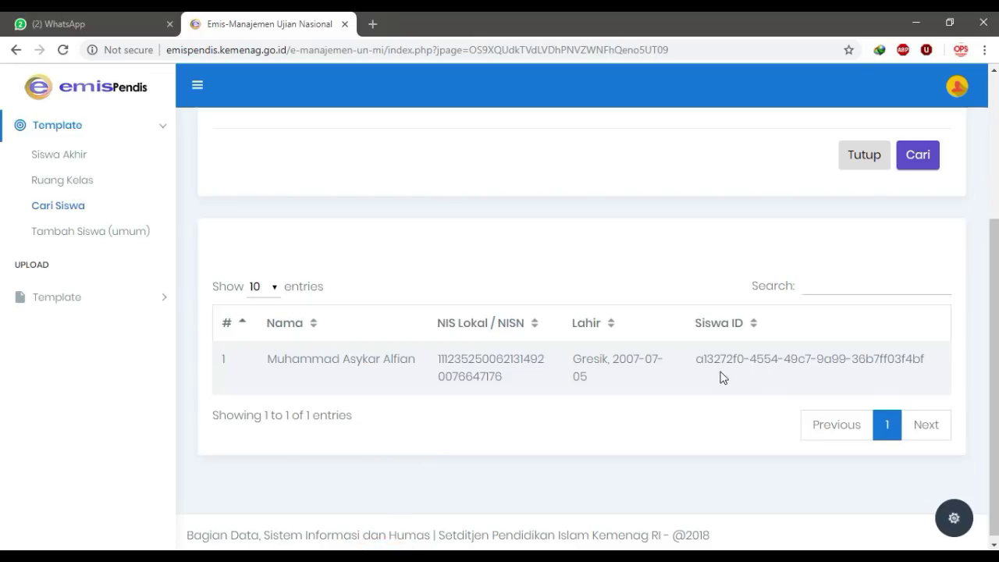
{"action": "left_click_drag", "start_coordinate": [888, 377], "coordinate": [897, 356]}
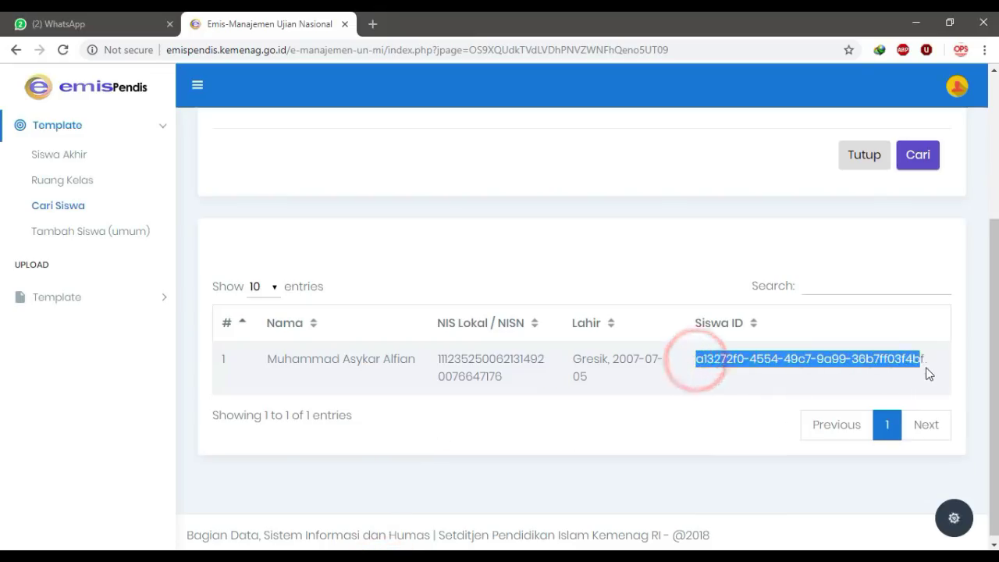
{"action": "right_click", "coordinate": [896, 357]}
Copy the Siswa ID and paste it into cell A40 of the template.
{"action": "left_click", "coordinate": [898, 366]}
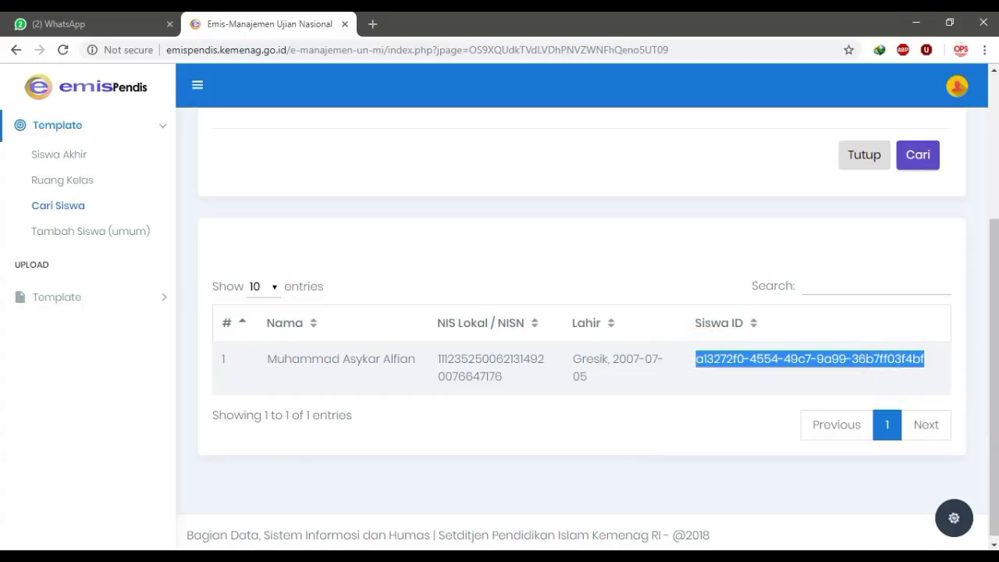
{"action": "key", "text": "alt+Tab"}
{"action": "left_click", "coordinate": [54, 388]}
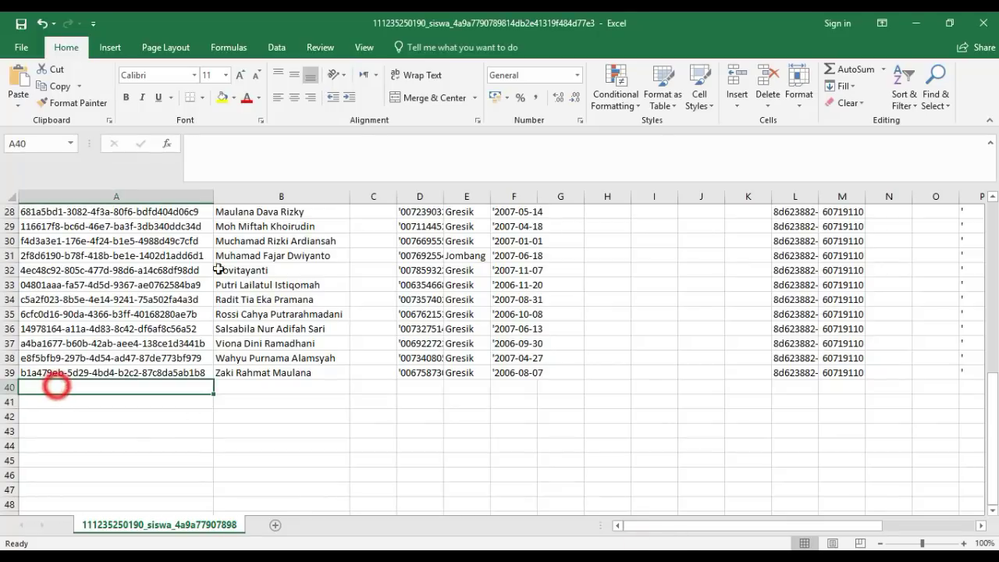
{"action": "left_click", "coordinate": [222, 144]}
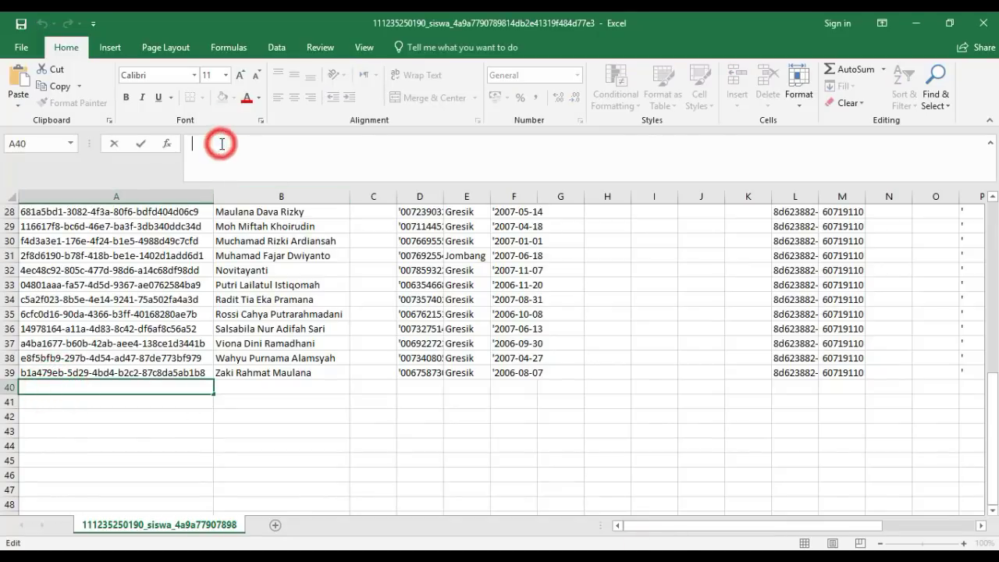
{"action": "right_click", "coordinate": [224, 146]}
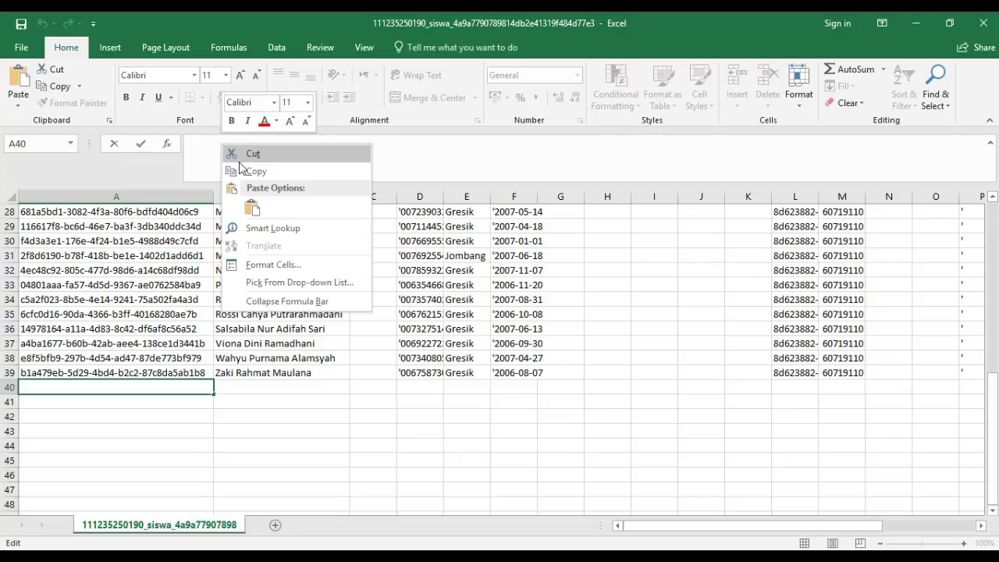
{"action": "left_click", "coordinate": [251, 208]}
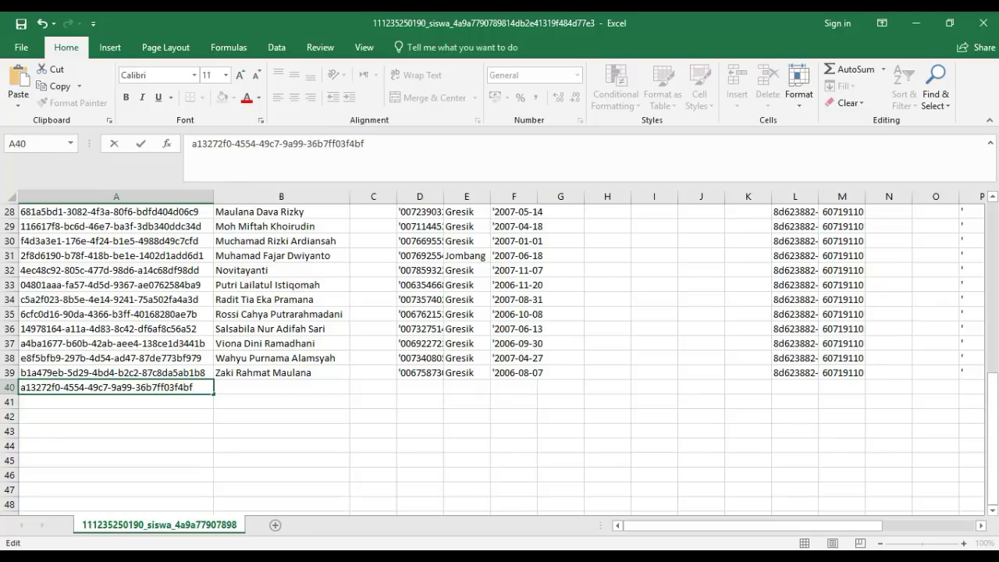
Copy the student's full name from EMIS and paste it into B40.
{"action": "key", "text": "alt+Tab"}
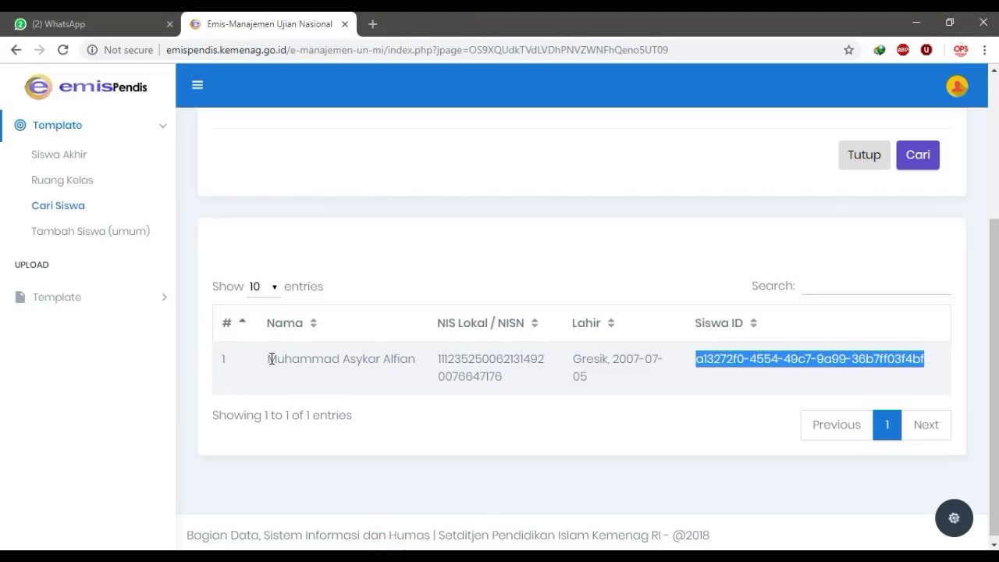
{"action": "left_click_drag", "start_coordinate": [268, 357], "coordinate": [413, 361]}
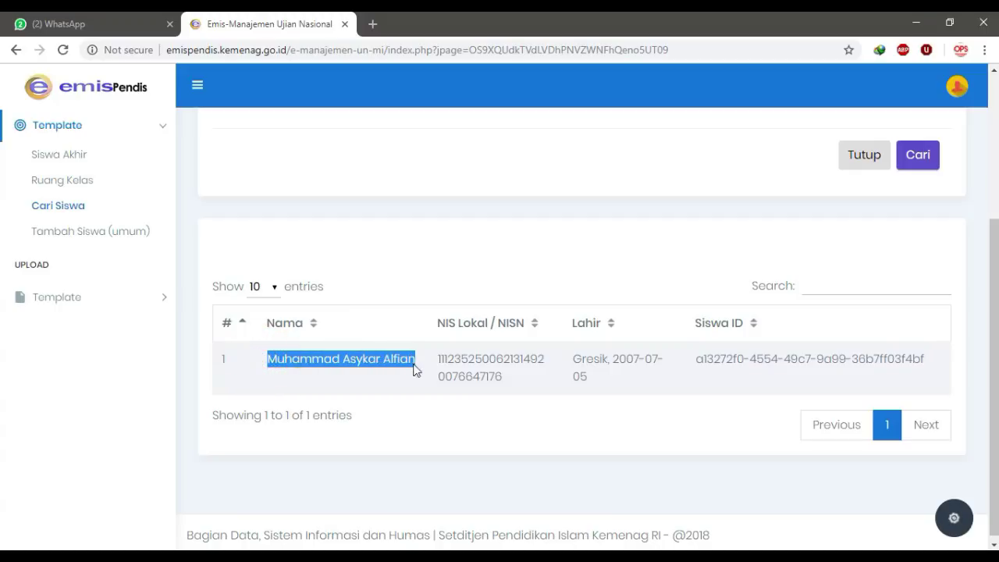
{"action": "right_click", "coordinate": [416, 367]}
{"action": "left_click", "coordinate": [423, 374]}
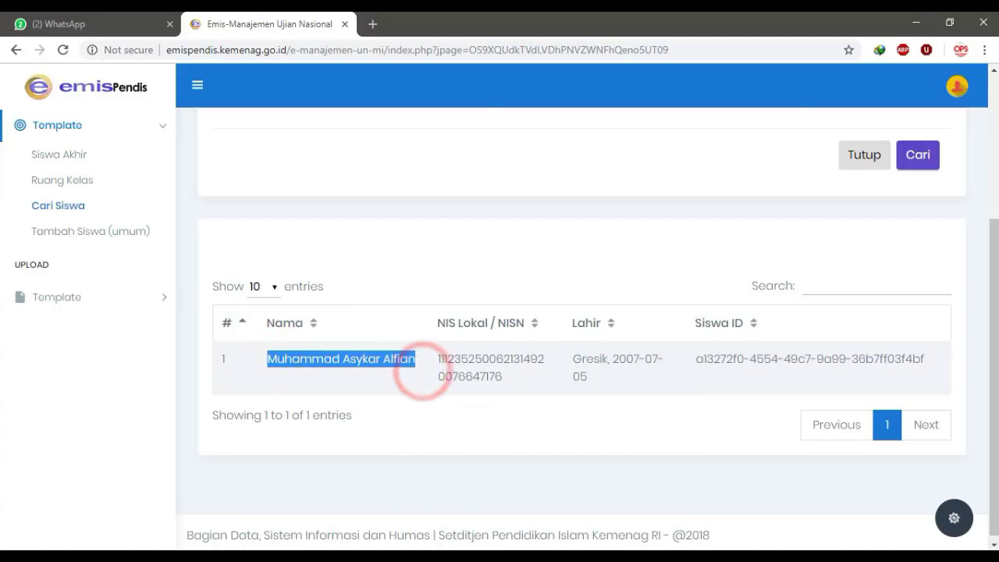
{"action": "key", "text": "alt+Tab"}
{"action": "left_click", "coordinate": [238, 386]}
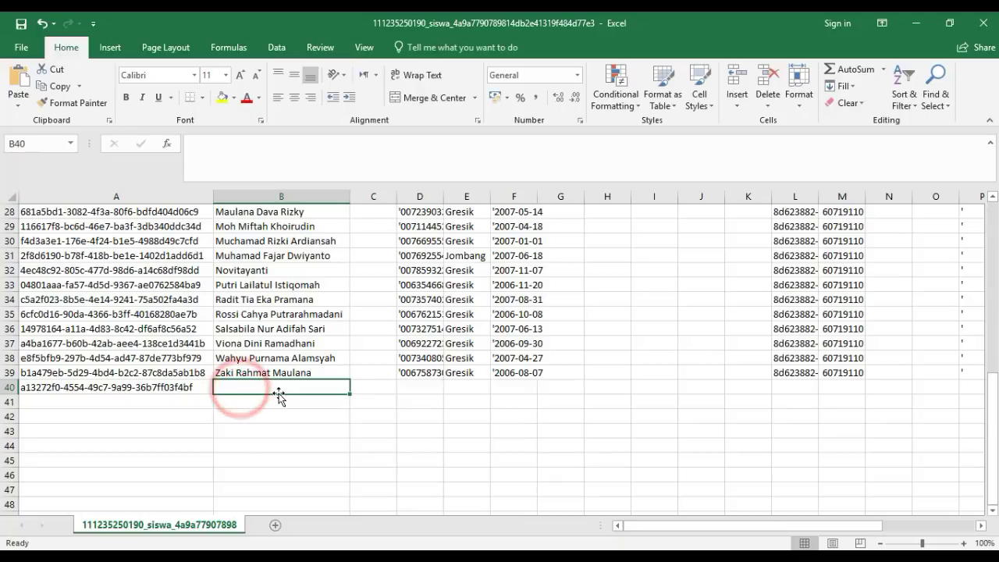
{"action": "key", "text": "ctrl+v"}
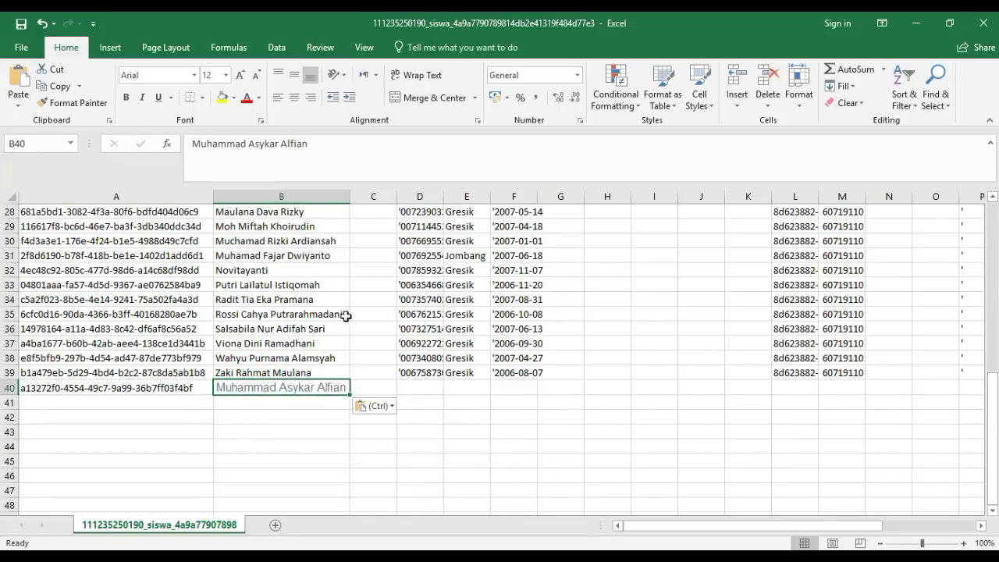
{"action": "left_click", "coordinate": [323, 143]}
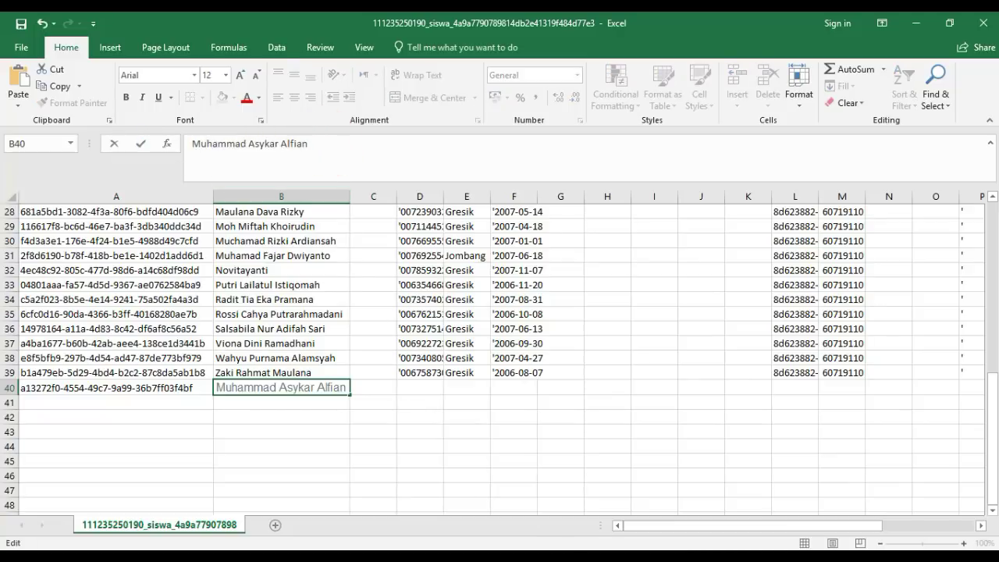
Copy the student's NIS number from the EMIS result.
{"action": "key", "text": "alt+Tab"}
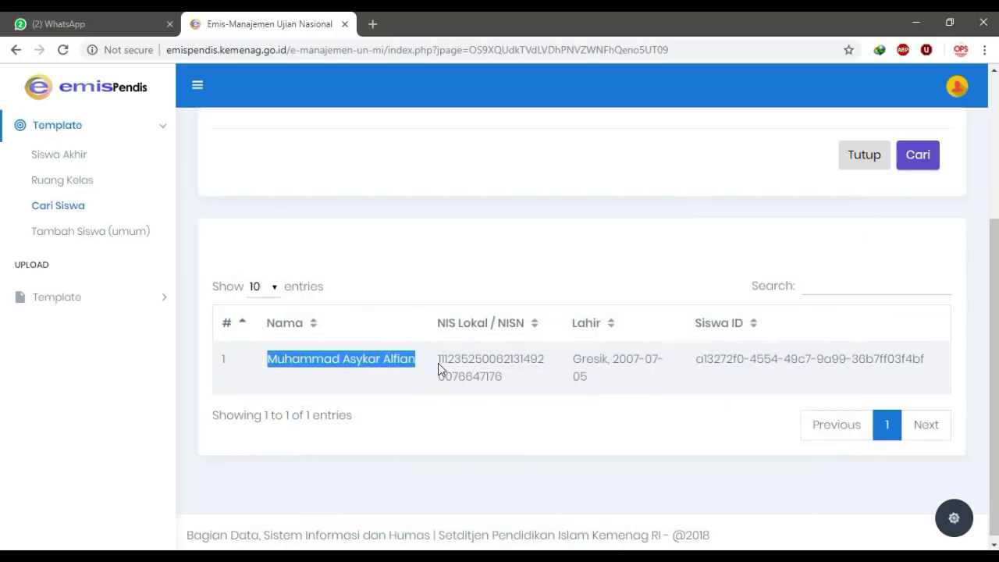
{"action": "left_click_drag", "start_coordinate": [438, 361], "coordinate": [547, 360]}
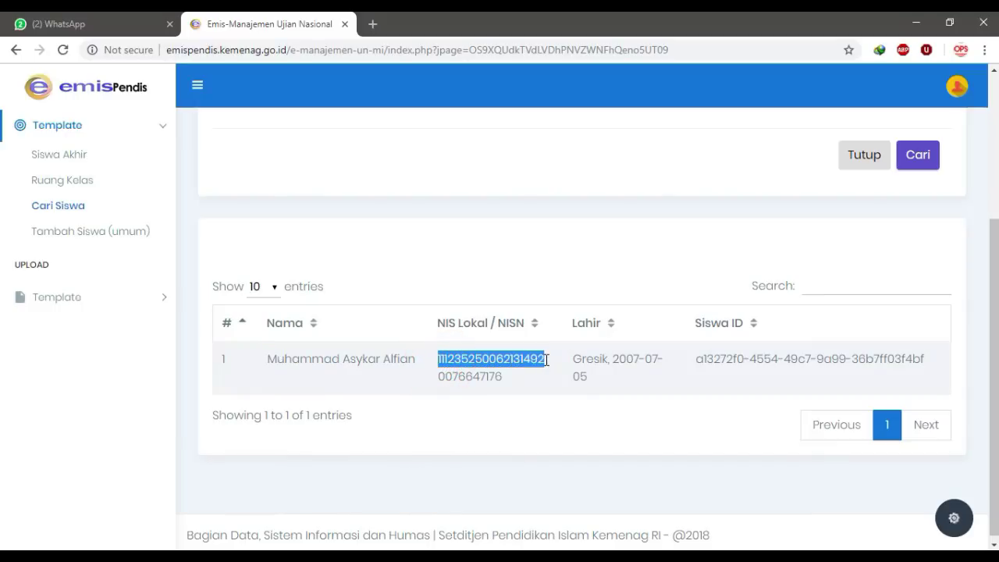
{"action": "right_click", "coordinate": [538, 360]}
{"action": "left_click", "coordinate": [554, 369]}
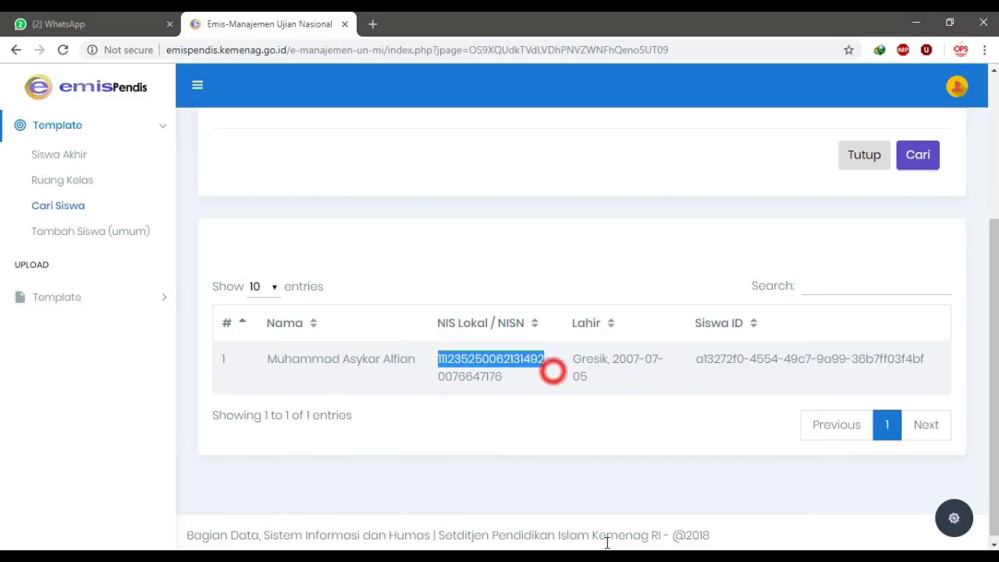
{"action": "key", "text": "alt+Tab"}
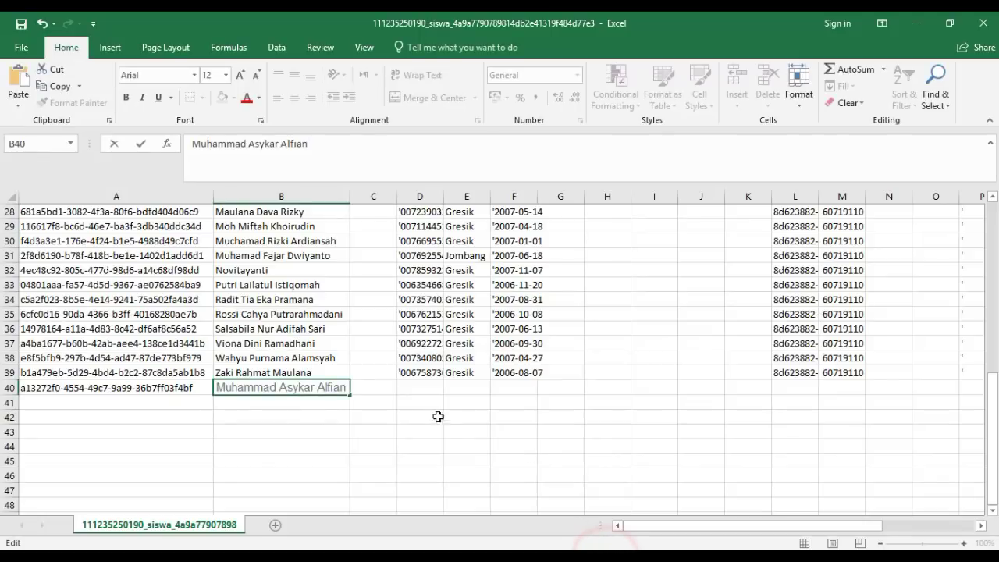
Paste the copied NIS Lokal number into cell D40.
{"action": "scroll", "coordinate": [439, 381], "scroll_direction": "up", "scroll_amount": 4}
{"action": "scroll", "coordinate": [439, 382], "scroll_direction": "up", "scroll_amount": 5}
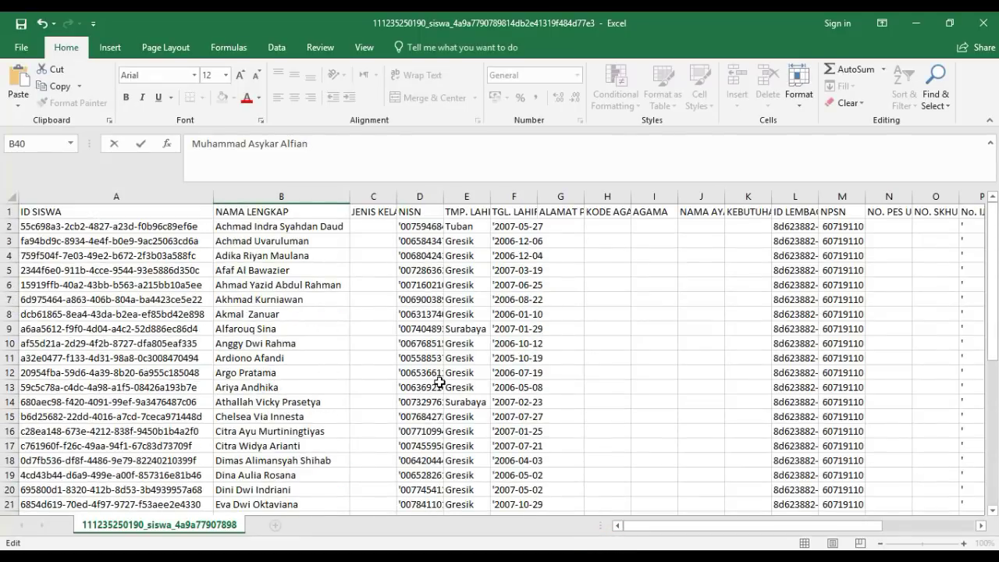
{"action": "scroll", "coordinate": [390, 453], "scroll_direction": "down", "scroll_amount": 3}
{"action": "scroll", "coordinate": [391, 452], "scroll_direction": "down", "scroll_amount": 2}
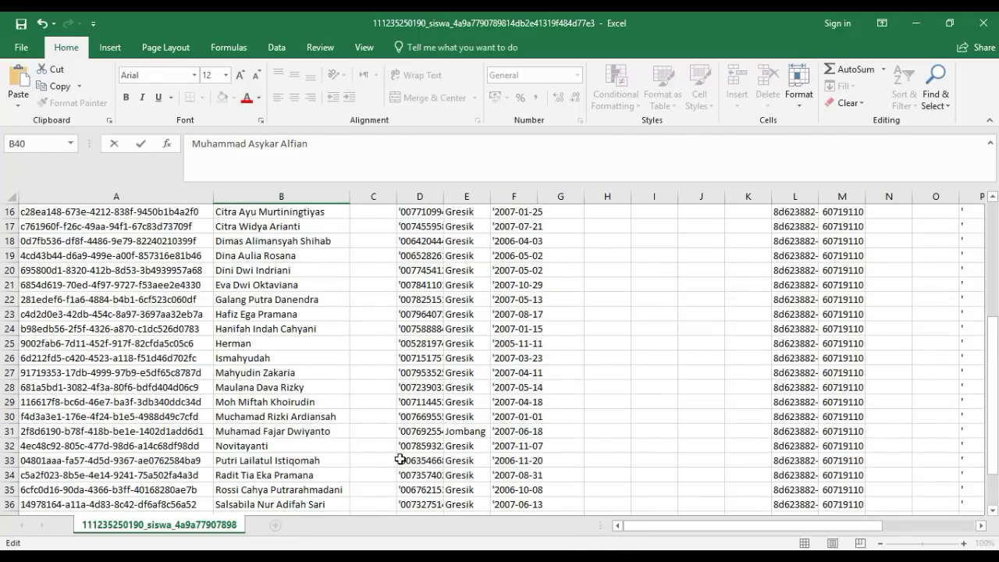
{"action": "scroll", "coordinate": [409, 446], "scroll_direction": "down", "scroll_amount": 3}
{"action": "left_click", "coordinate": [421, 436]}
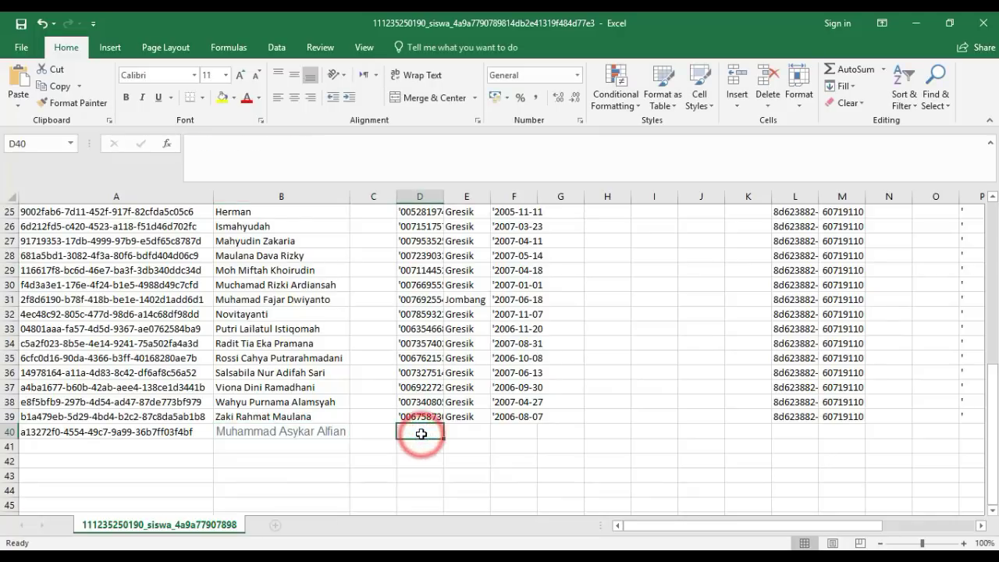
{"action": "right_click", "coordinate": [420, 434]}
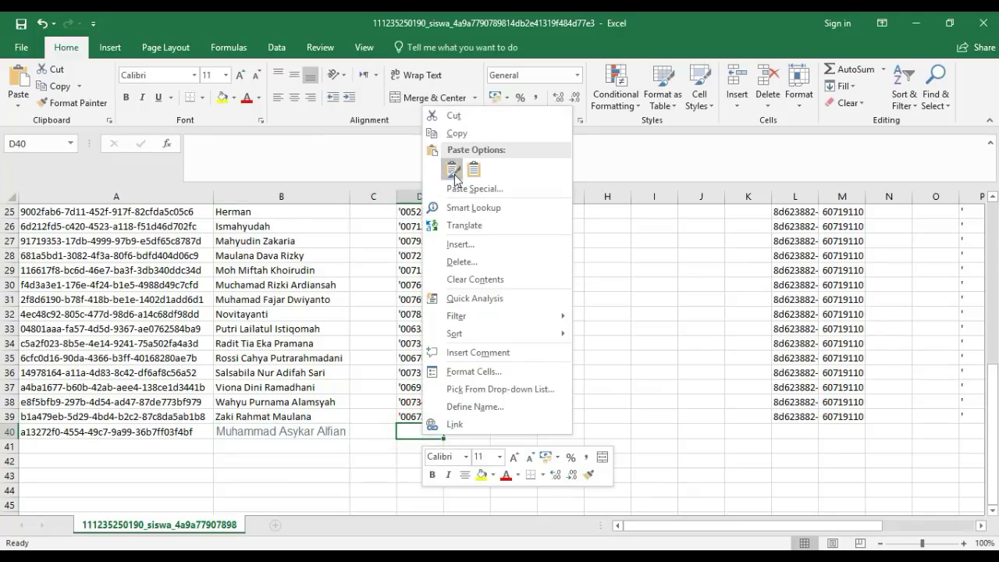
{"action": "left_click", "coordinate": [452, 171]}
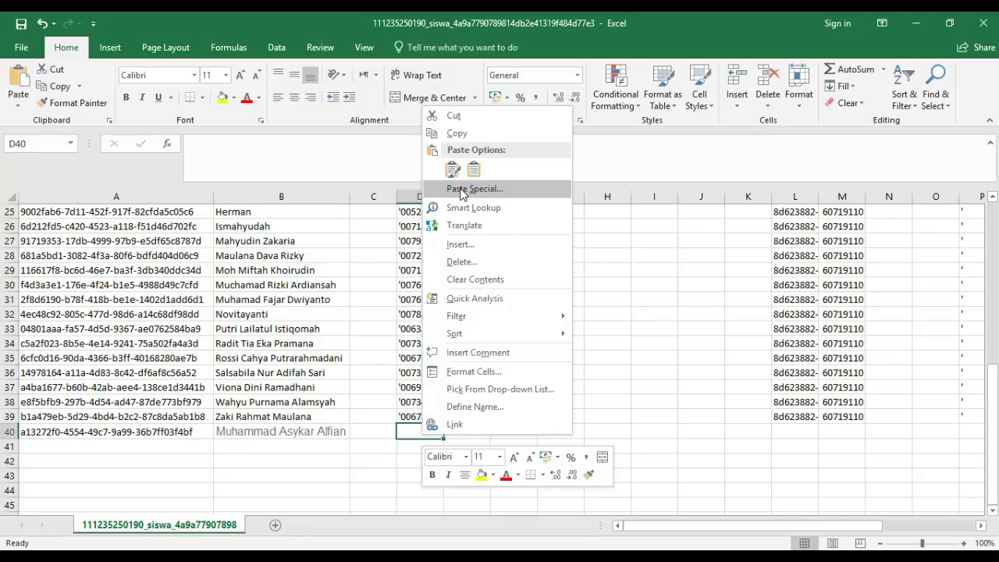
{"action": "left_click", "coordinate": [19, 108]}
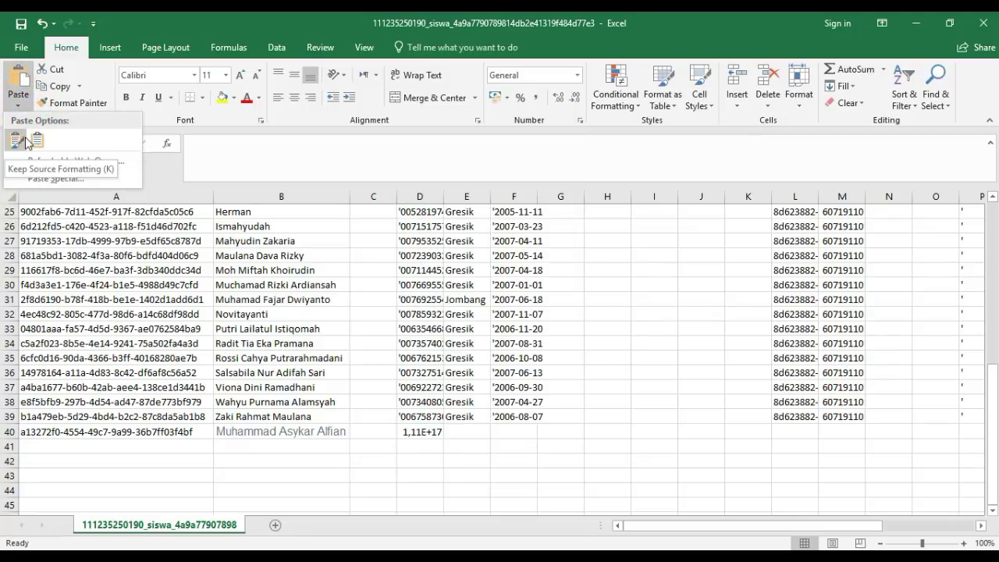
{"action": "left_click", "coordinate": [36, 140]}
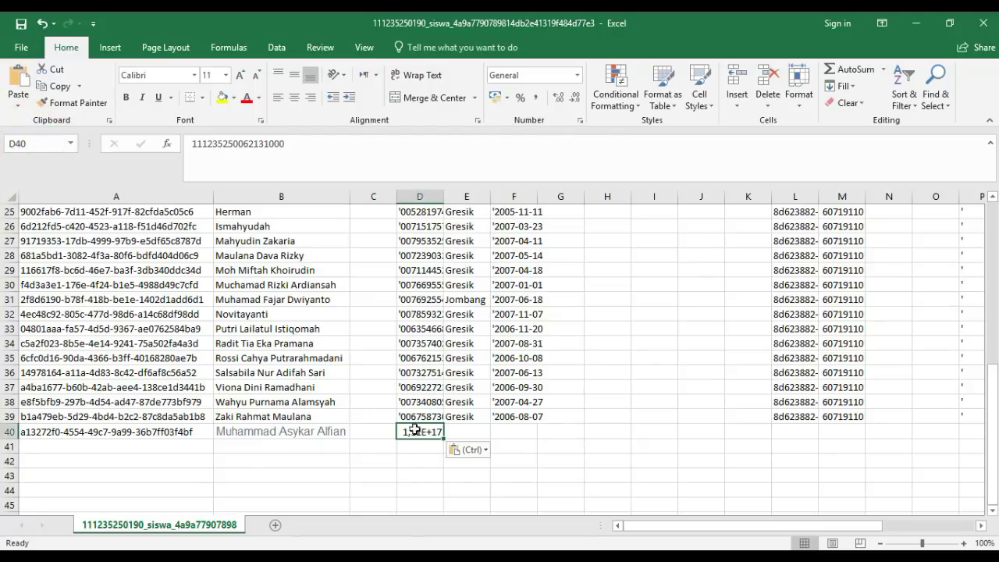
Prefix D40 with an apostrophe so the NIS is stored as text.
{"action": "left_click", "coordinate": [193, 144]}
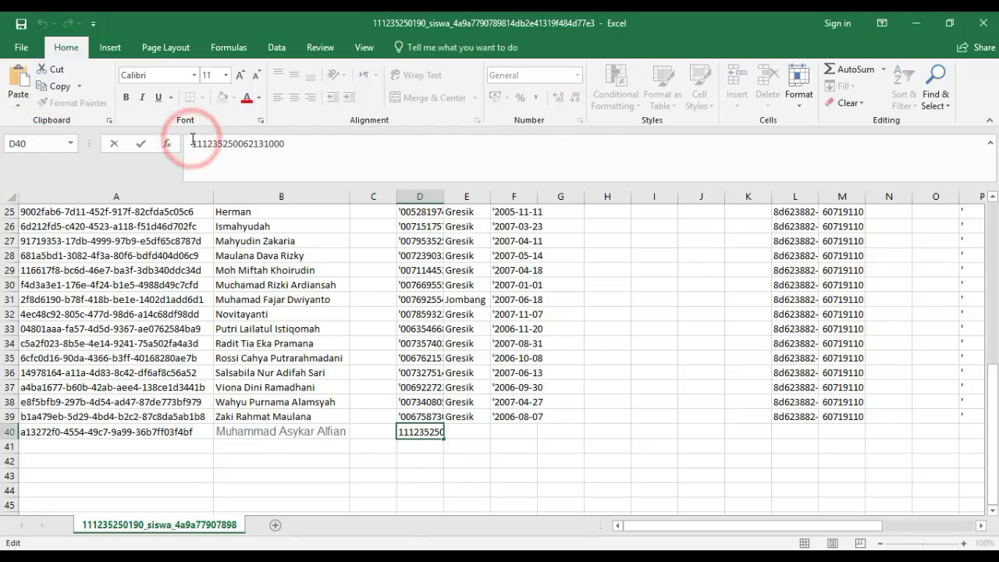
{"action": "type", "text": "'"}
{"action": "key", "text": "Return"}
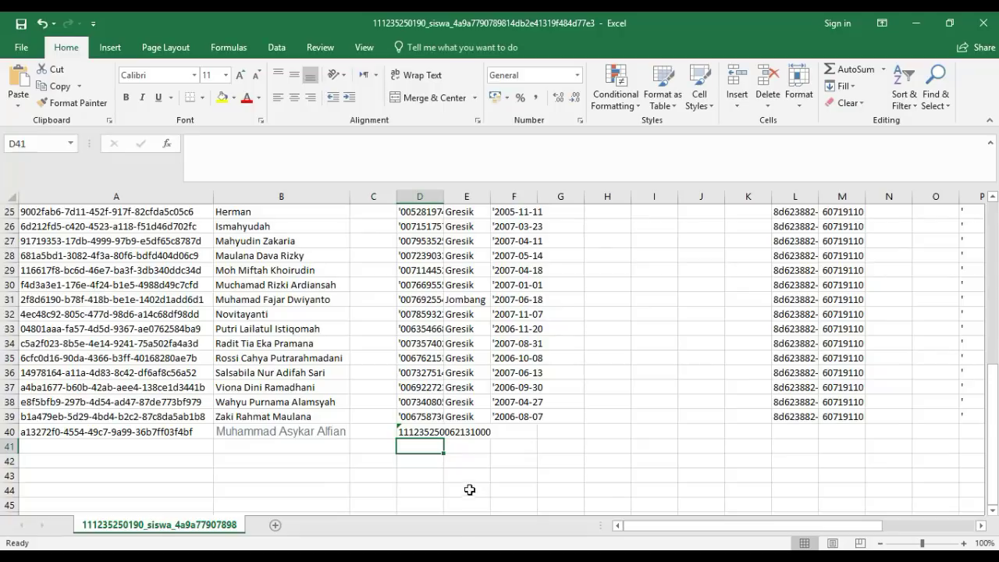
{"action": "key", "text": "alt+Tab"}
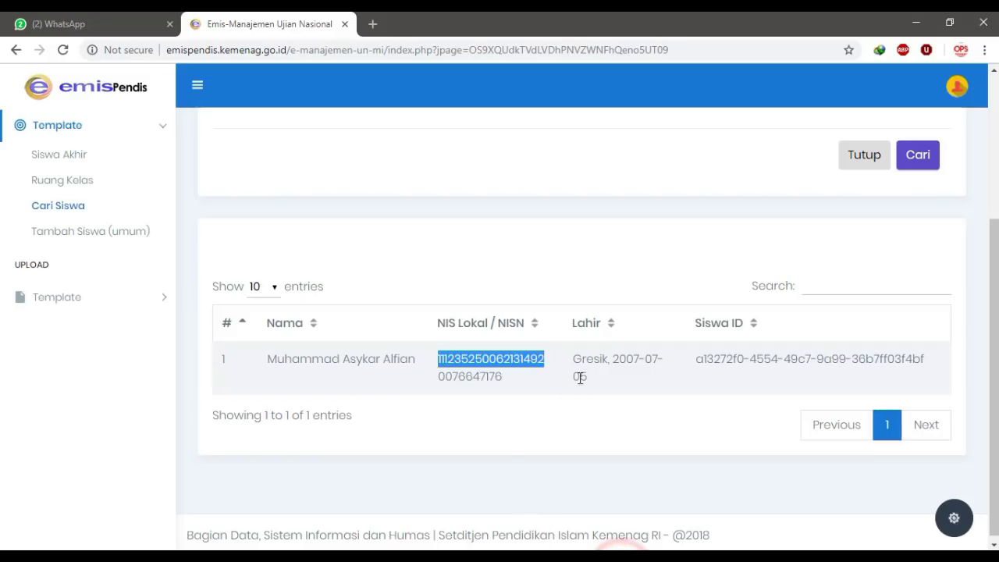
Copy birthplace Gresik from EMIS into cell E40.
{"action": "left_click_drag", "start_coordinate": [574, 359], "coordinate": [593, 357]}
{"action": "double_click", "coordinate": [590, 358]}
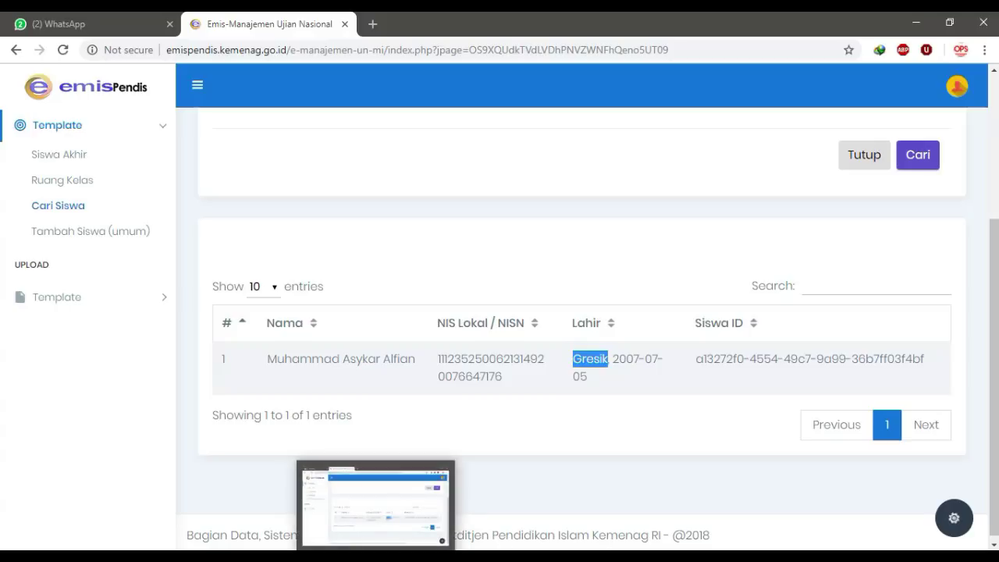
{"action": "left_click", "coordinate": [383, 507]}
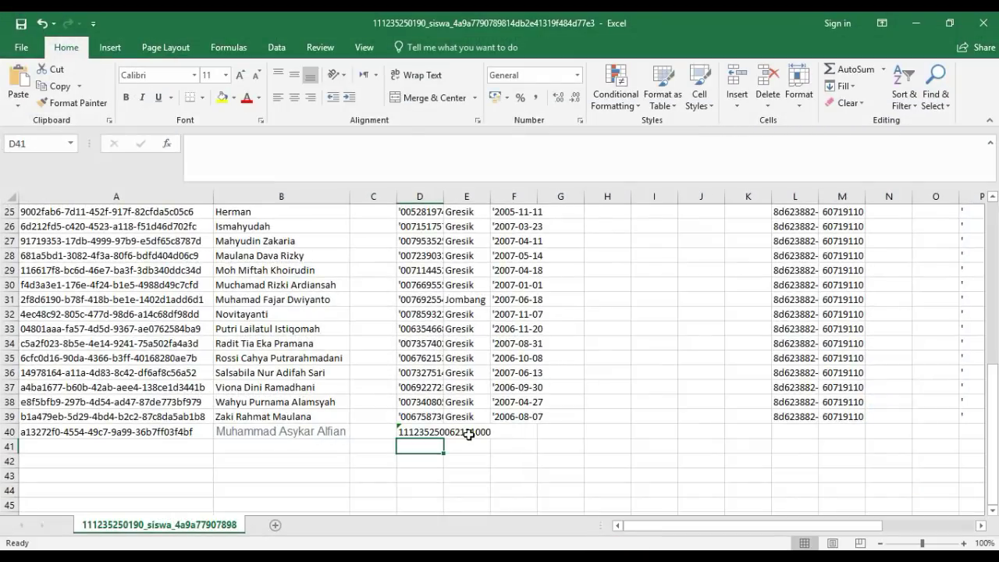
{"action": "left_click", "coordinate": [468, 435]}
{"action": "key", "text": "ctrl+v"}
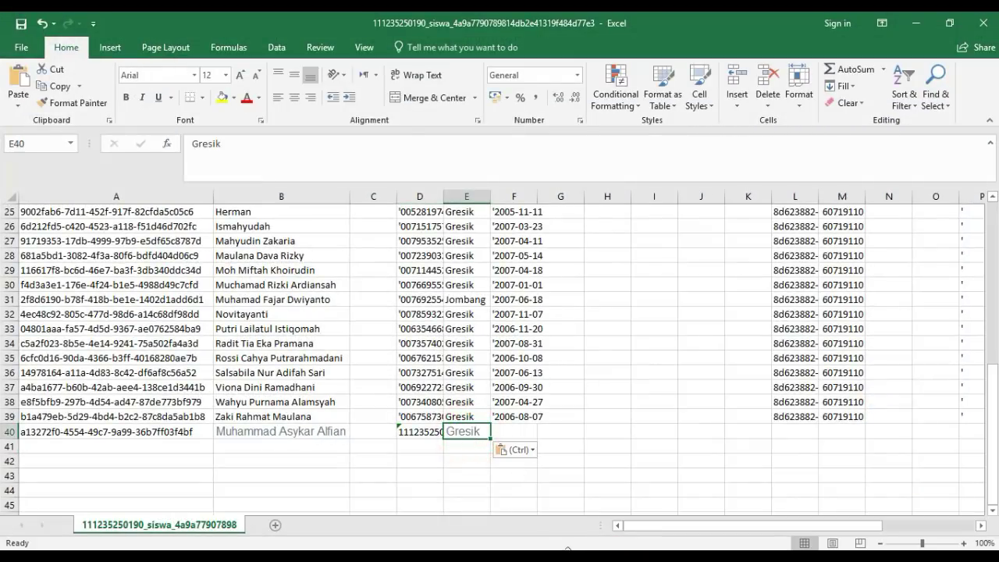
{"action": "key", "text": "alt+Tab"}
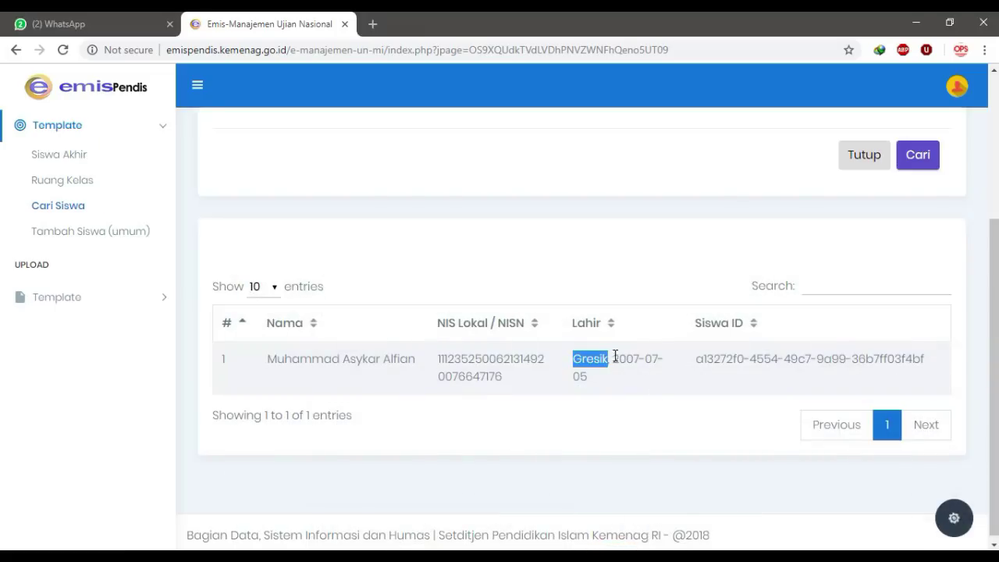
Paste birth date 2007-07-05 into F40 as text.
{"action": "left_click_drag", "start_coordinate": [610, 360], "coordinate": [640, 378]}
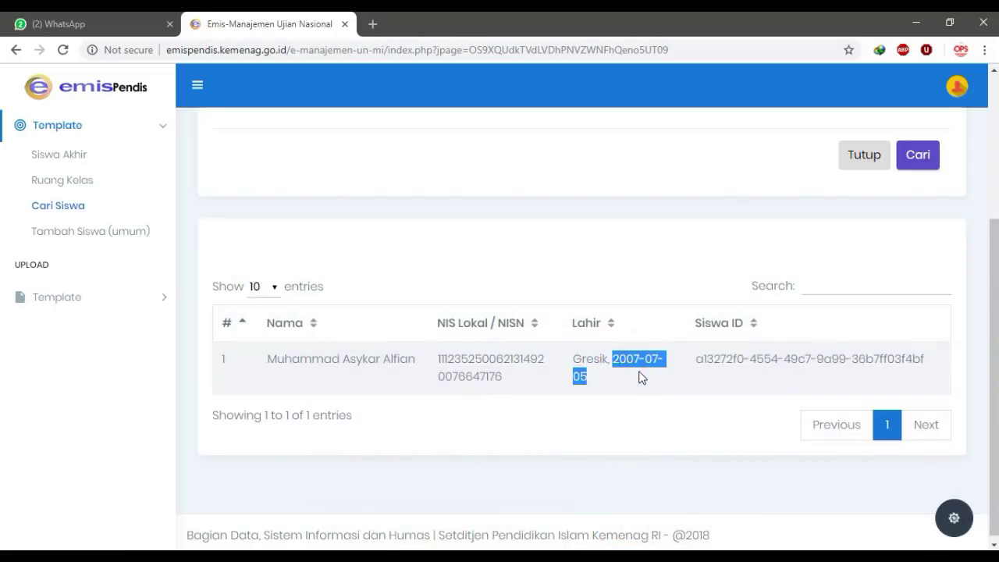
{"action": "key", "text": "alt+Tab"}
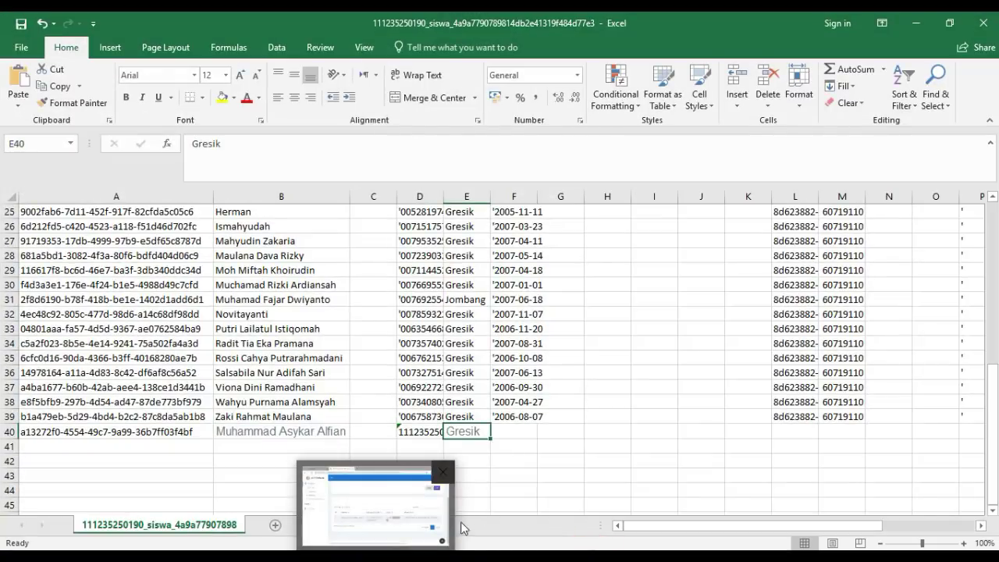
{"action": "left_click", "coordinate": [503, 438]}
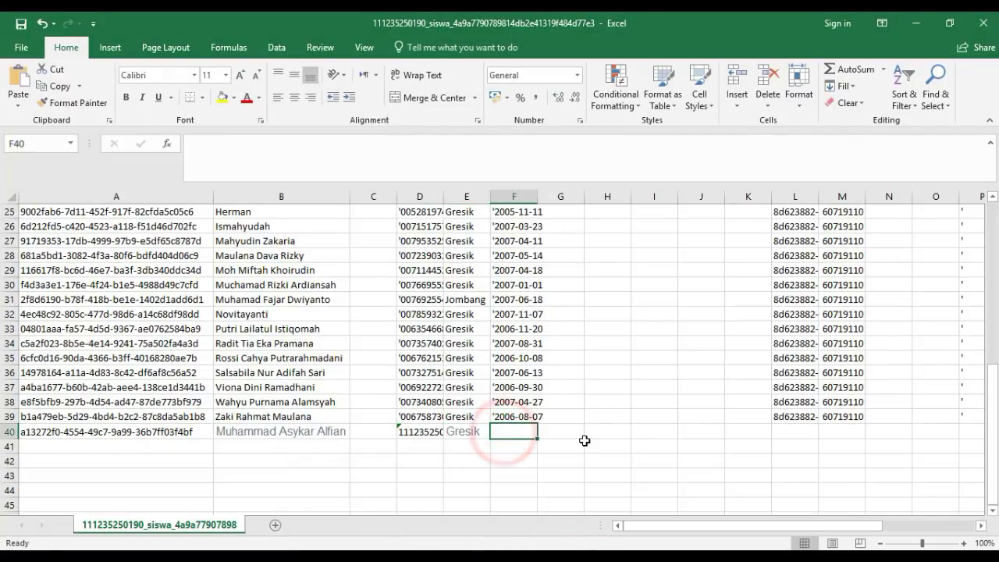
{"action": "left_click", "coordinate": [192, 147]}
{"action": "type", "text": "'"}
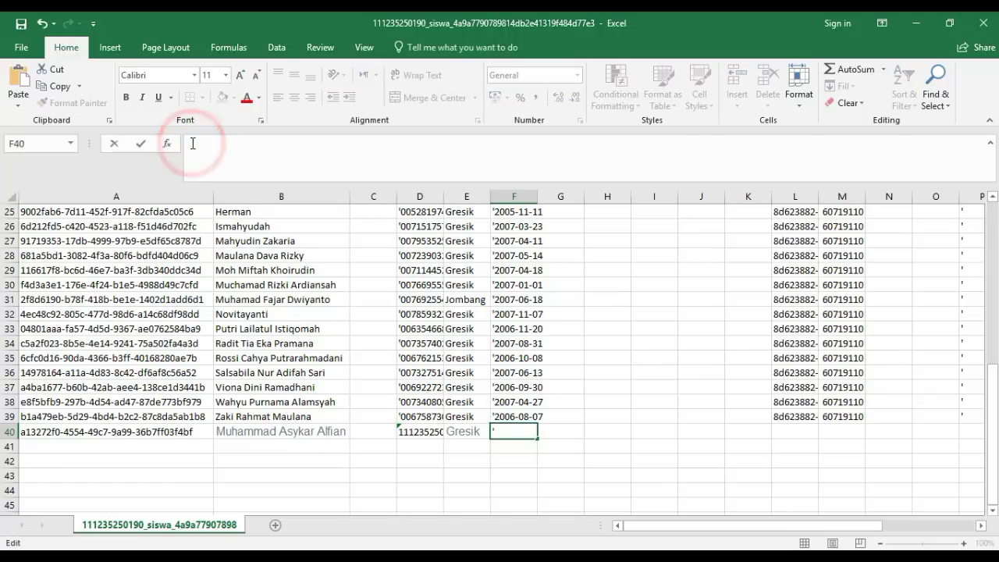
{"action": "key", "text": "ctrl+v"}
{"action": "key", "text": "Return"}
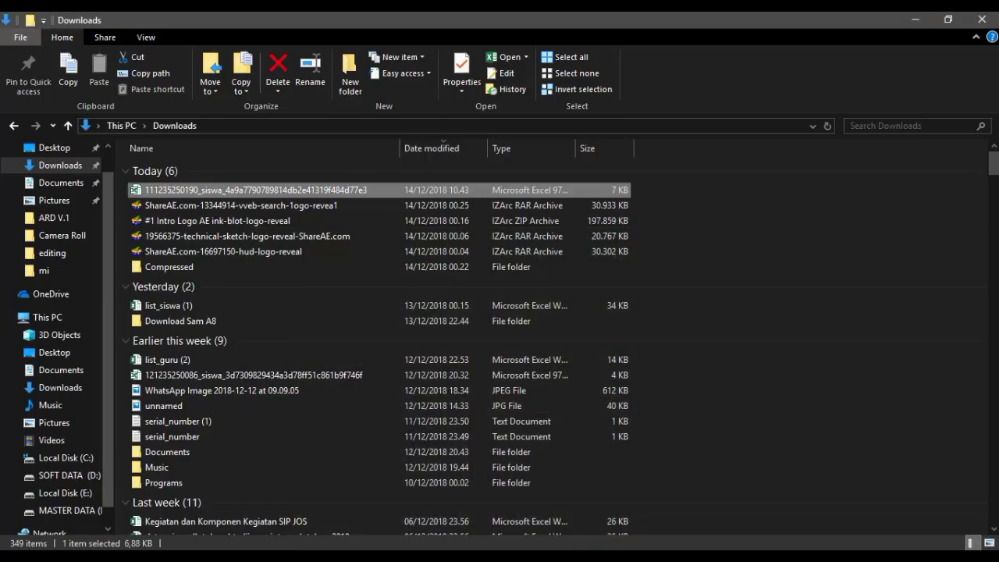
Select the student's NISN in the EMIS record.
{"action": "left_click", "coordinate": [407, 546]}
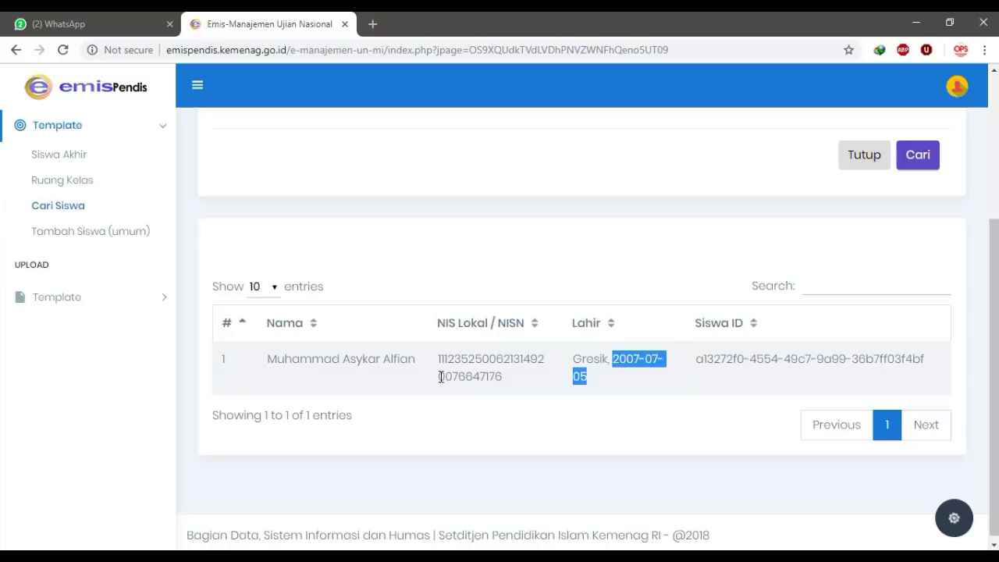
{"action": "left_click_drag", "start_coordinate": [439, 377], "coordinate": [513, 387]}
{"action": "key", "text": "ctrl+c"}
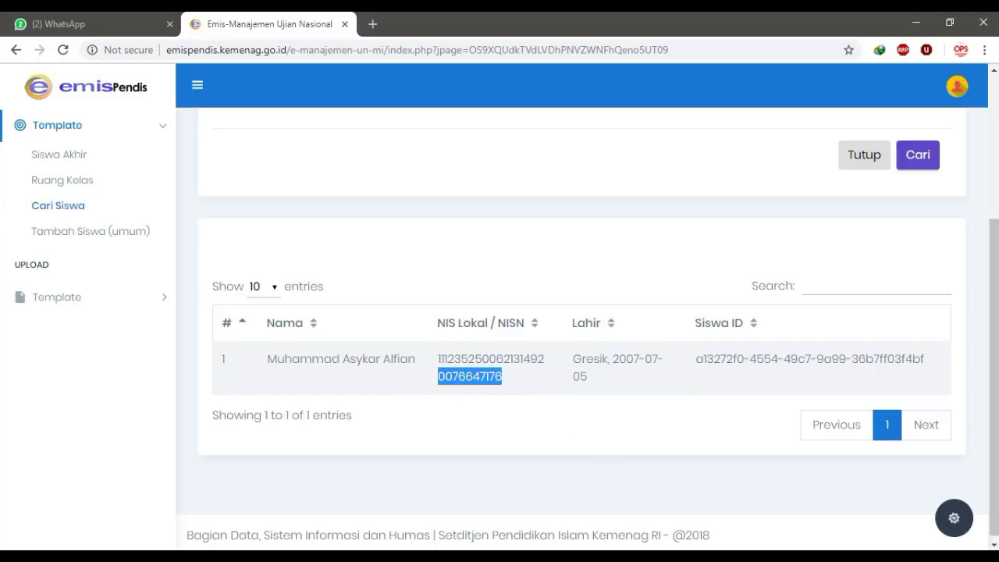
{"action": "key", "text": "alt+Tab"}
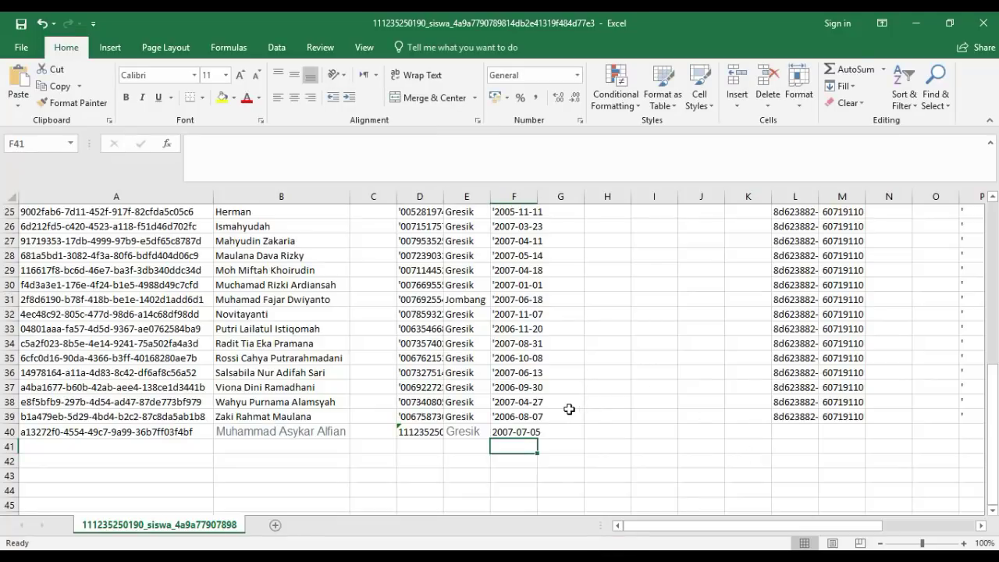
Overwrite D40's NIS Lokal number with the pasted ten-digit NISN, prefixed by an apostrophe to keep it as text.
{"action": "scroll", "coordinate": [578, 397], "scroll_direction": "up", "scroll_amount": 4}
{"action": "scroll", "coordinate": [579, 397], "scroll_direction": "up", "scroll_amount": 4}
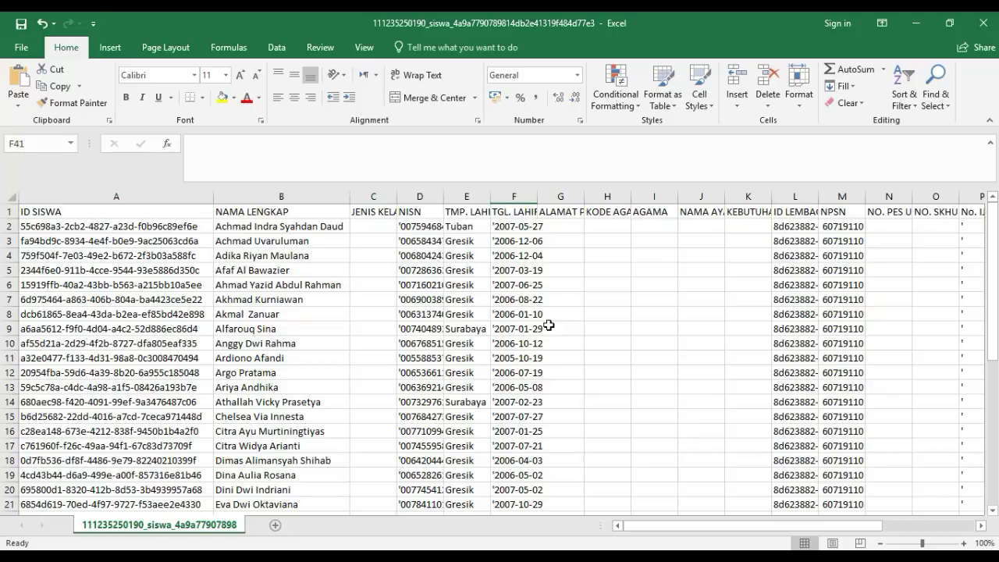
{"action": "scroll", "coordinate": [549, 325], "scroll_direction": "down", "scroll_amount": 1}
{"action": "scroll", "coordinate": [549, 325], "scroll_direction": "down", "scroll_amount": 1}
{"action": "scroll", "coordinate": [549, 324], "scroll_direction": "up", "scroll_amount": 2}
{"action": "scroll", "coordinate": [549, 327], "scroll_direction": "down", "scroll_amount": 3}
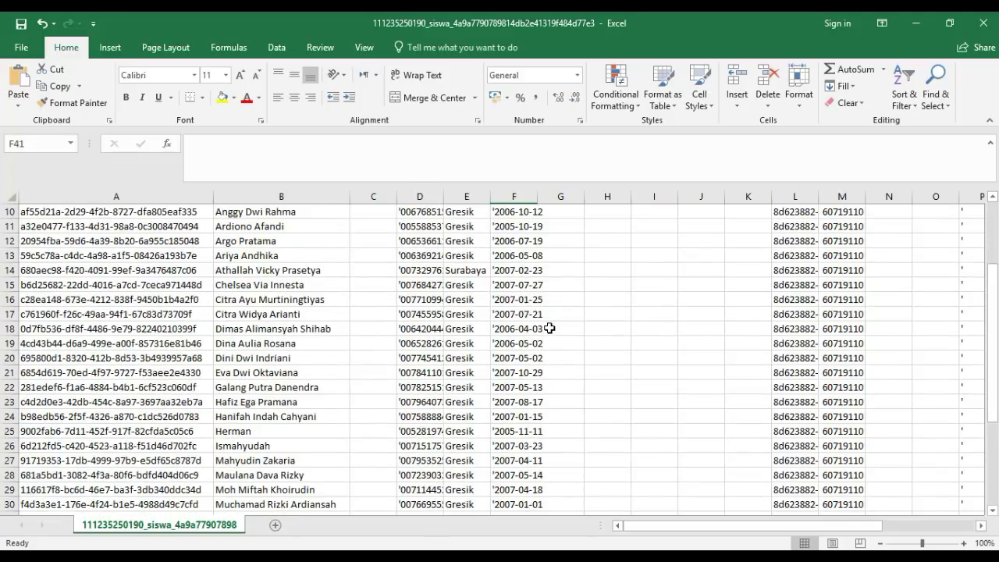
{"action": "scroll", "coordinate": [550, 327], "scroll_direction": "down", "scroll_amount": 3}
{"action": "scroll", "coordinate": [521, 384], "scroll_direction": "down", "scroll_amount": 2}
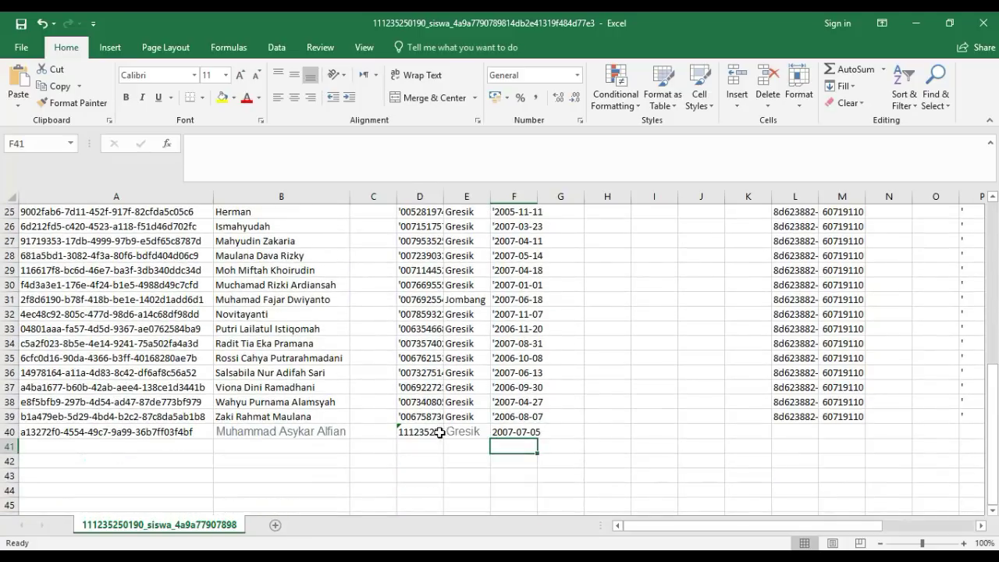
{"action": "left_click", "coordinate": [413, 434]}
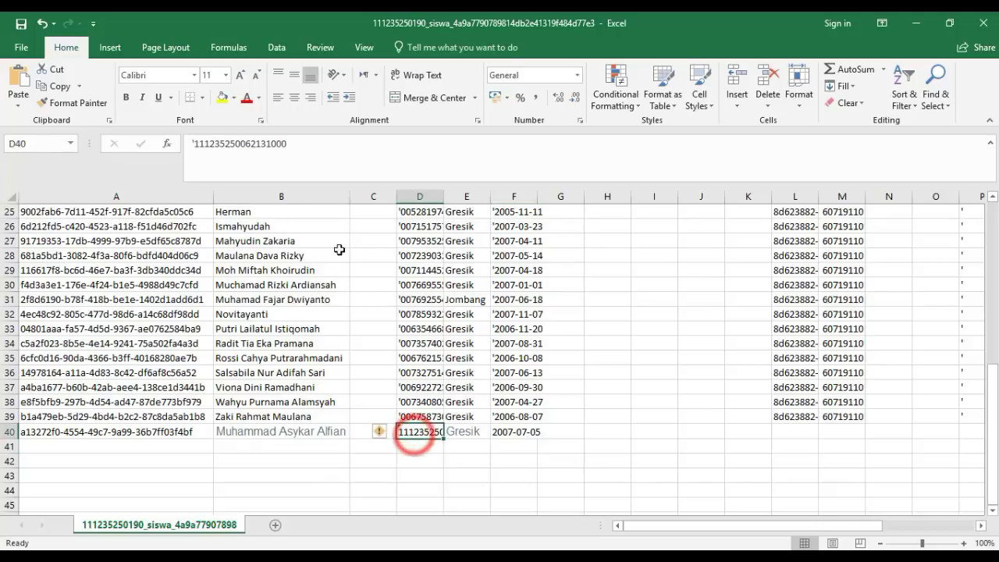
{"action": "left_click_drag", "start_coordinate": [301, 143], "coordinate": [176, 133]}
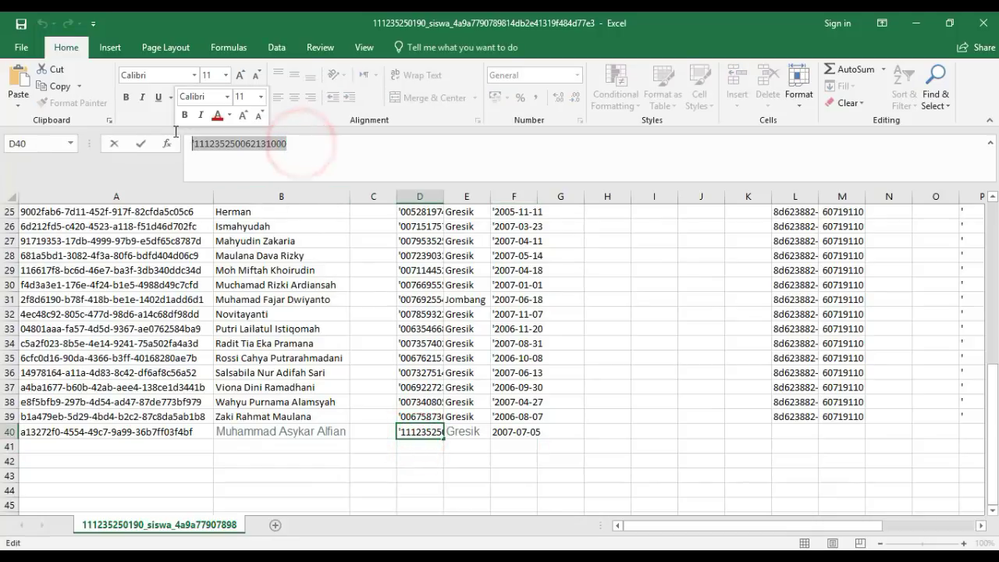
{"action": "type", "text": "'"}
{"action": "key", "text": "ctrl+v"}
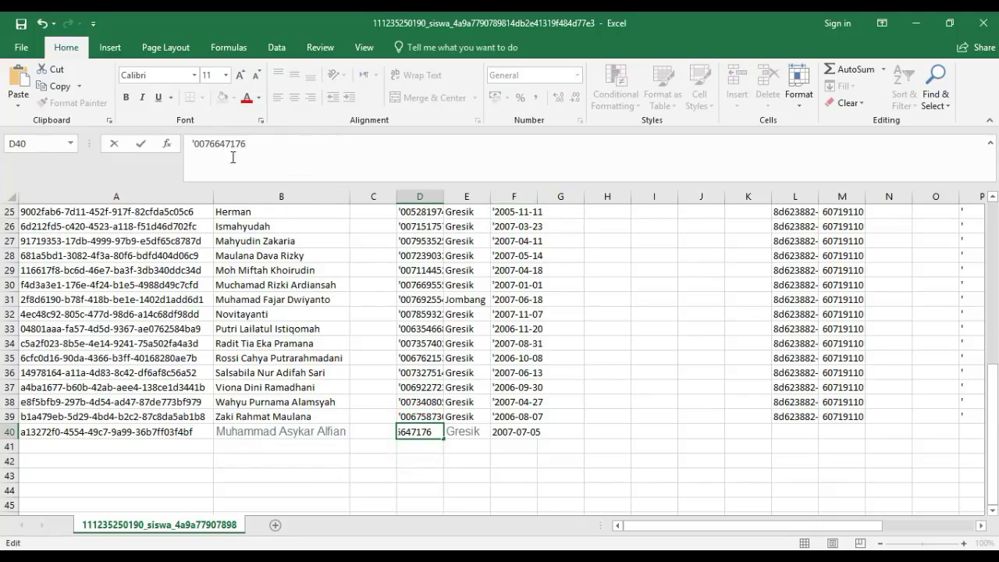
{"action": "left_click", "coordinate": [553, 480]}
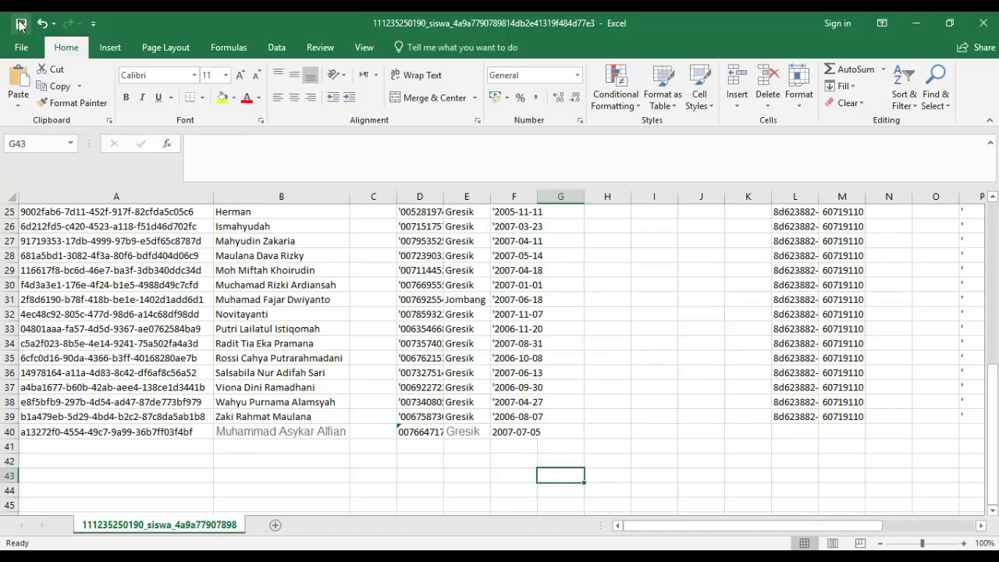
Switch to the other siswa template window and scroll across its columns to check the filled rows.
{"action": "left_click", "coordinate": [919, 30]}
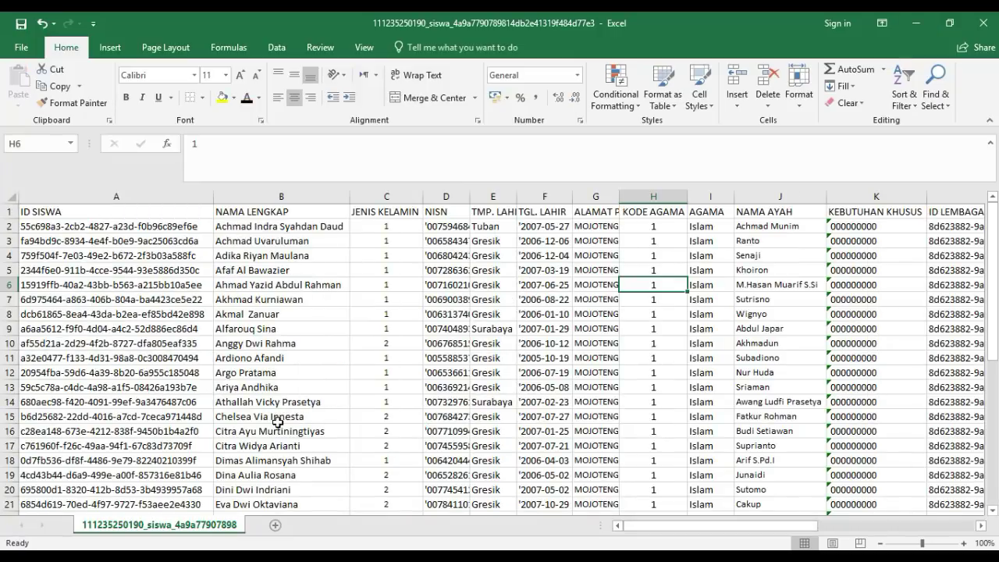
{"action": "left_click_drag", "start_coordinate": [656, 527], "coordinate": [844, 536]}
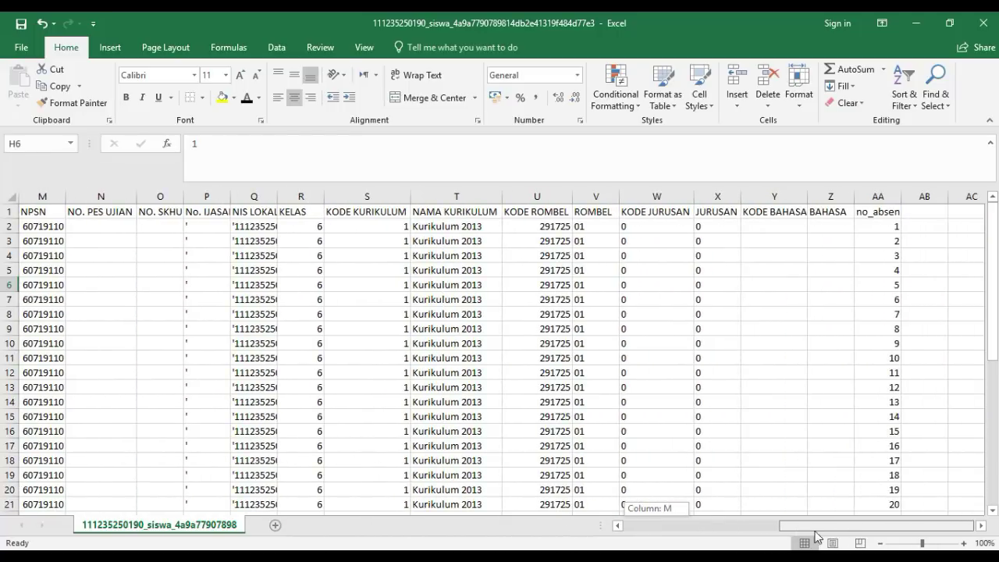
{"action": "left_click_drag", "start_coordinate": [816, 535], "coordinate": [660, 535]}
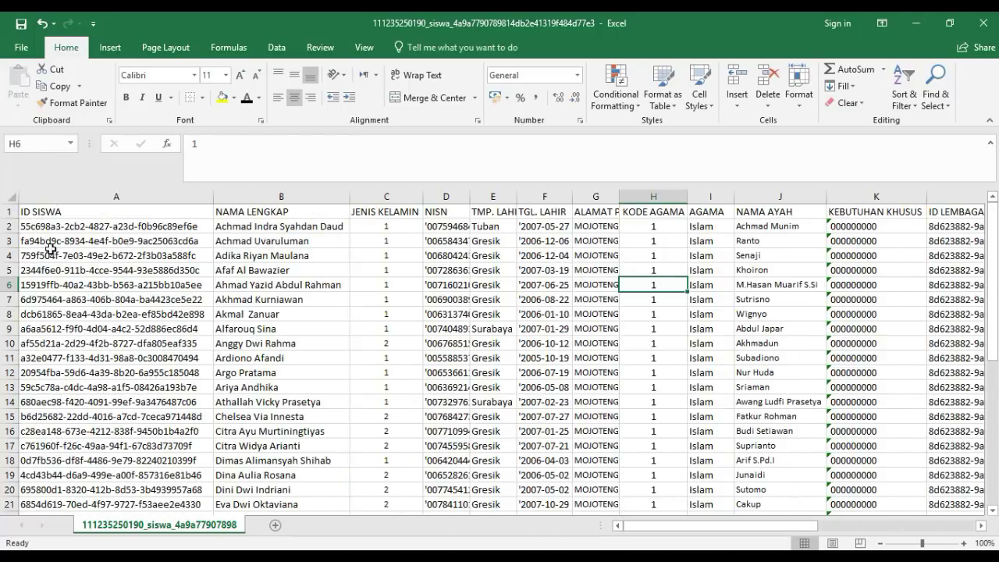
{"action": "left_click", "coordinate": [19, 47]}
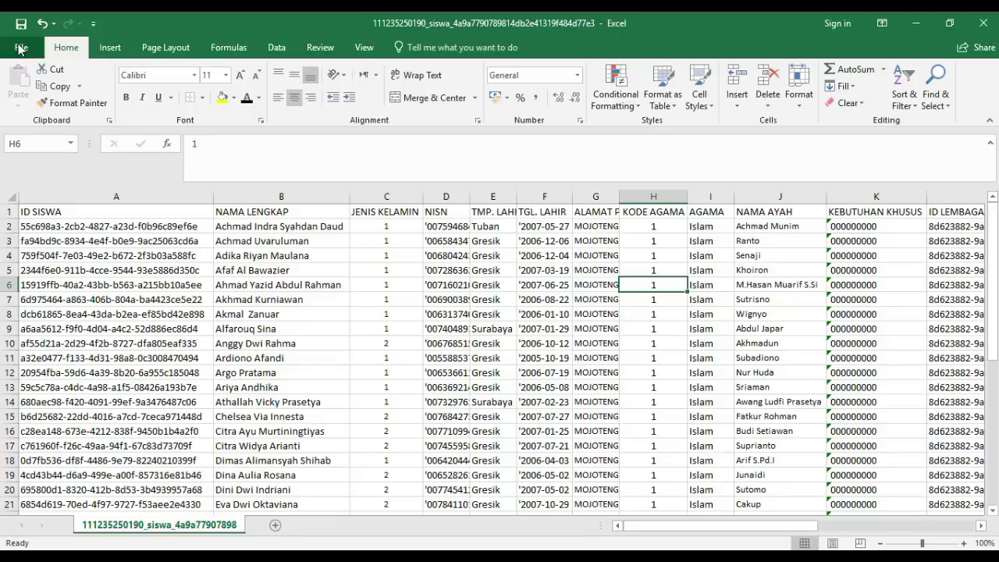
Save a copy named Capesun in Downloads with type CSV (Comma delimited).
{"action": "left_click", "coordinate": [19, 48]}
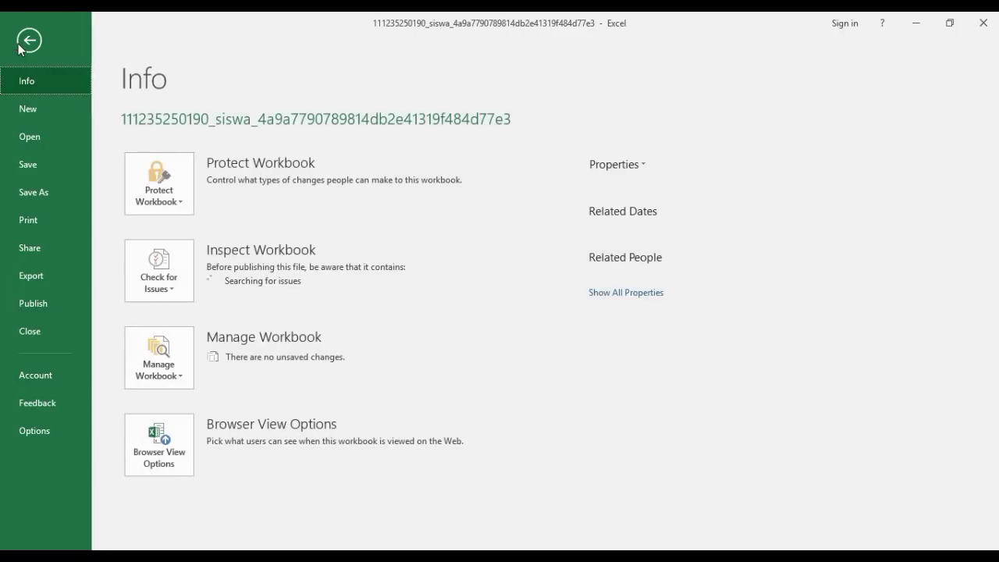
{"action": "left_click", "coordinate": [53, 195]}
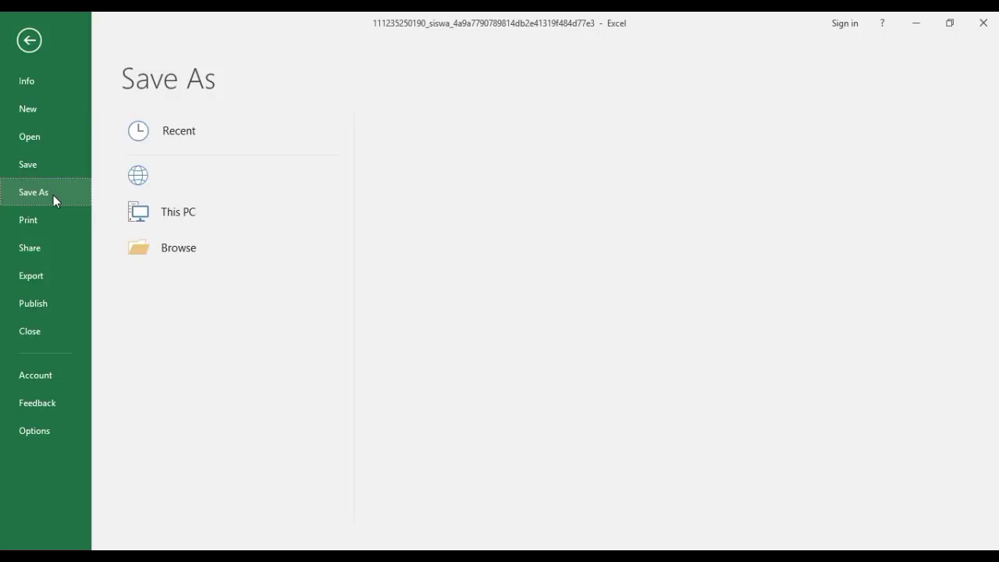
{"action": "left_click", "coordinate": [215, 219]}
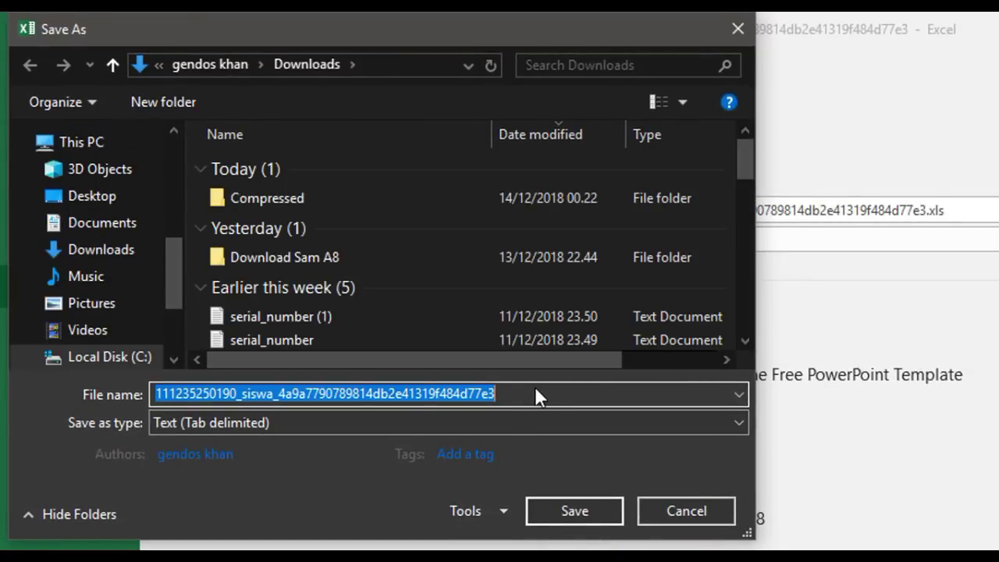
{"action": "type", "text": "Capesun"}
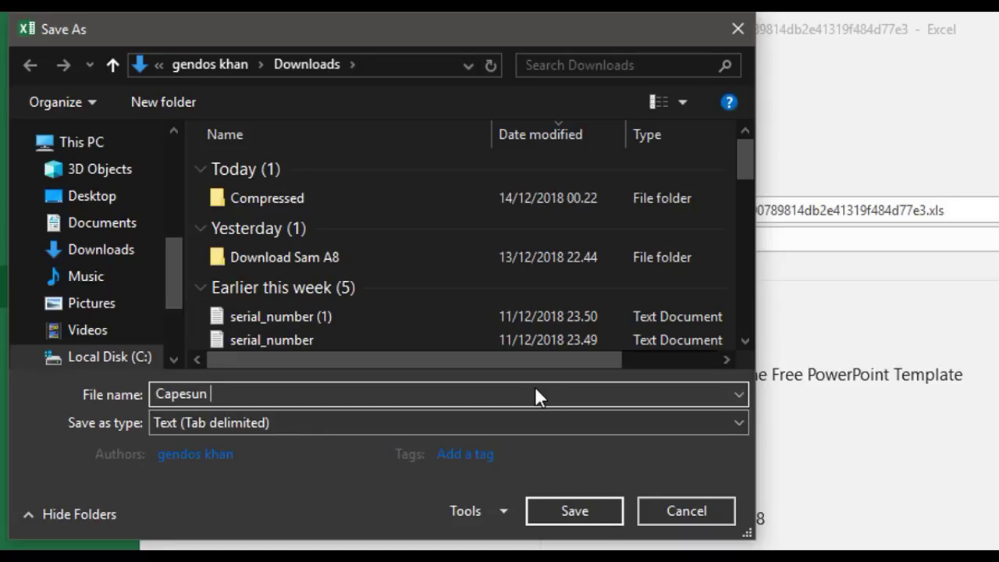
{"action": "left_click", "coordinate": [393, 421]}
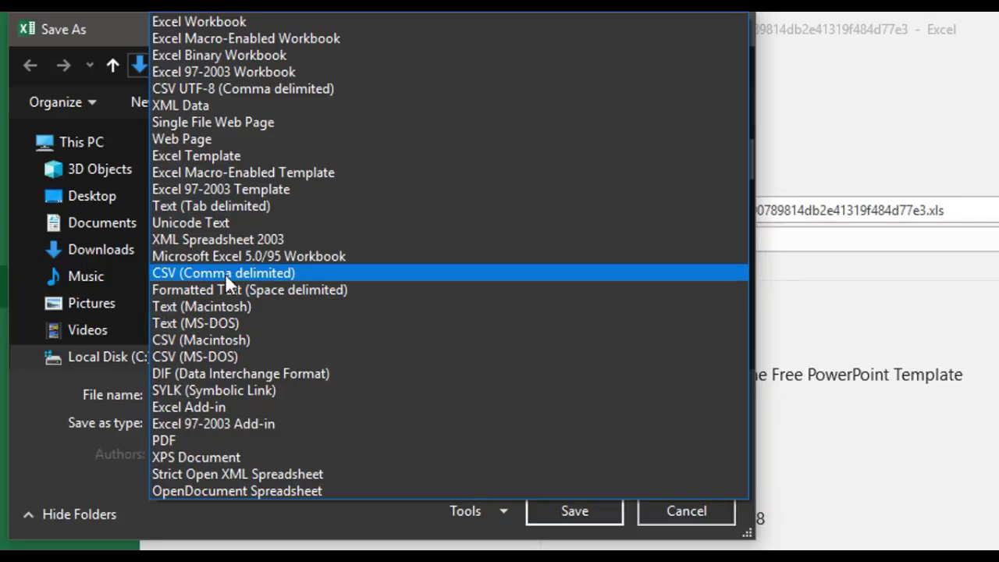
{"action": "left_click", "coordinate": [366, 278]}
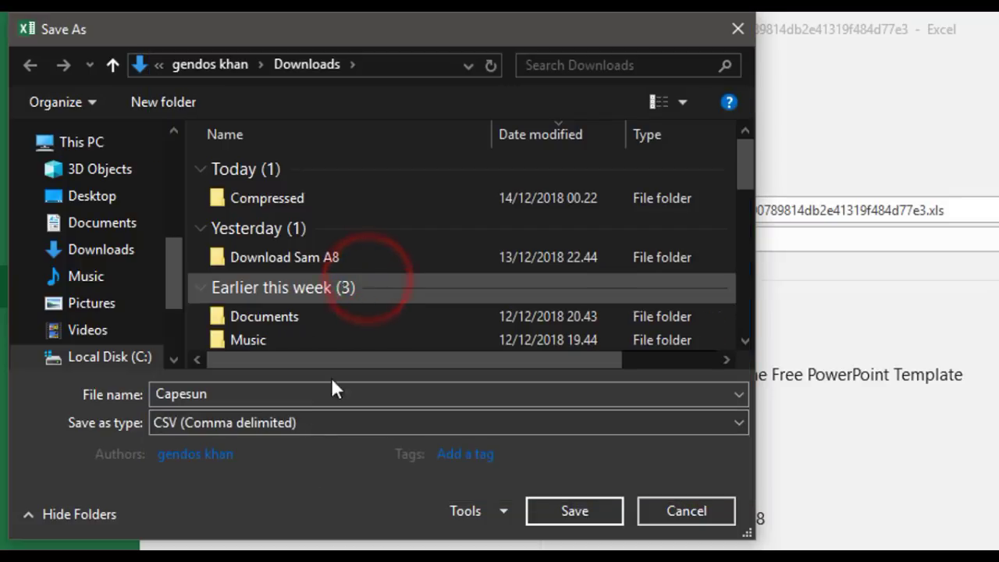
{"action": "left_click", "coordinate": [567, 512]}
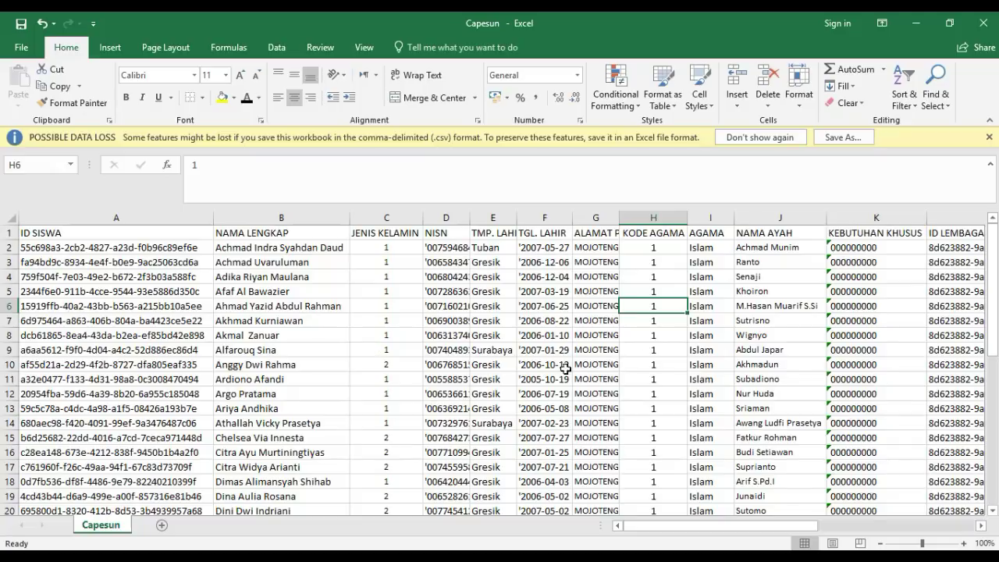
Close both Excel workbooks, refresh the Downloads listing, and minimize File Explorer to the desktop.
{"action": "left_click", "coordinate": [981, 22]}
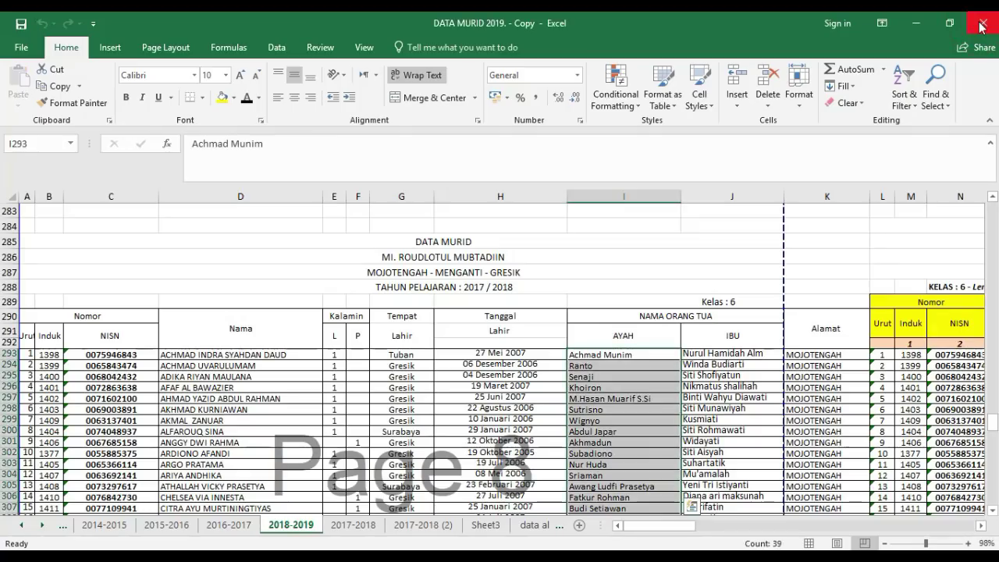
{"action": "left_click", "coordinate": [981, 21]}
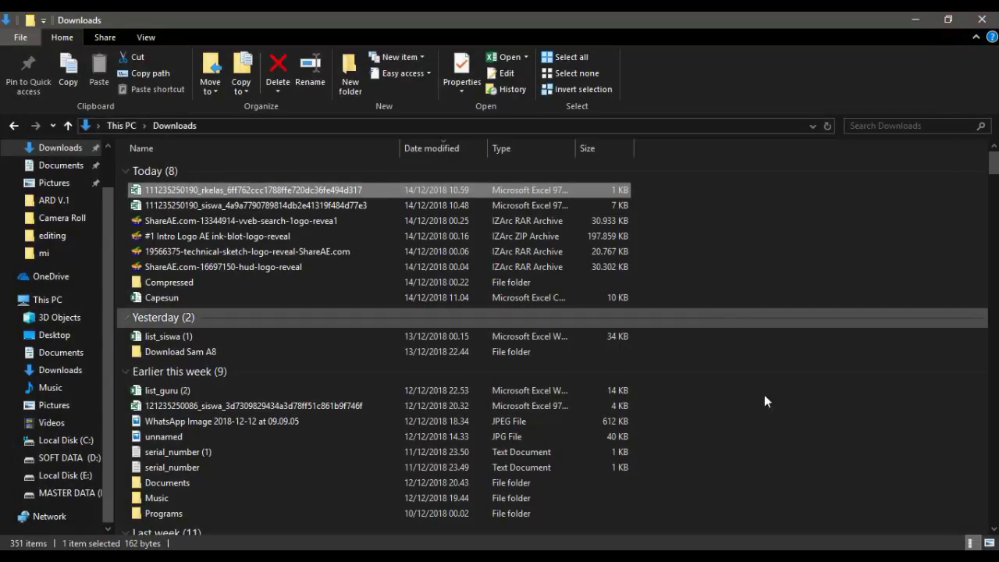
{"action": "right_click", "coordinate": [778, 476]}
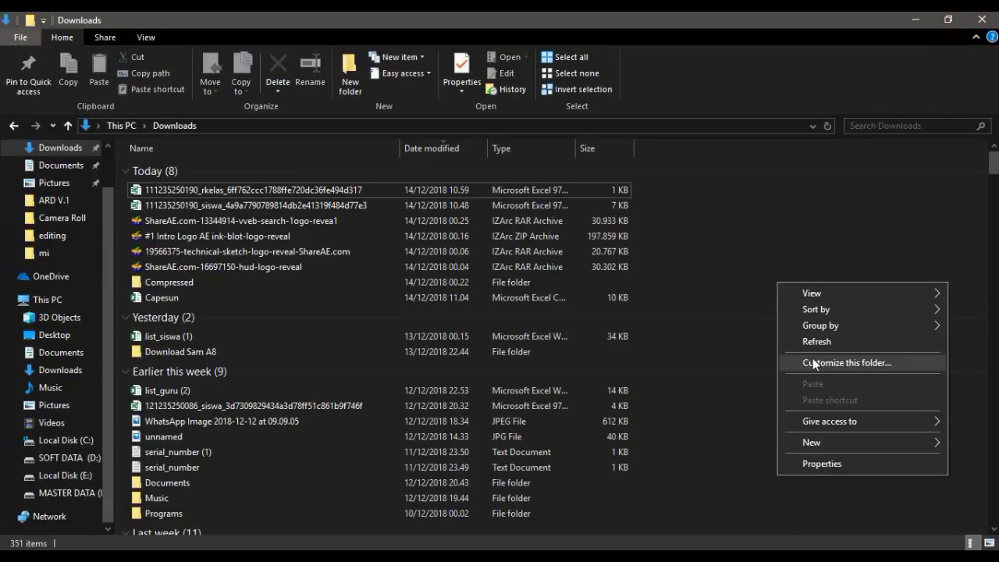
{"action": "left_click", "coordinate": [815, 342]}
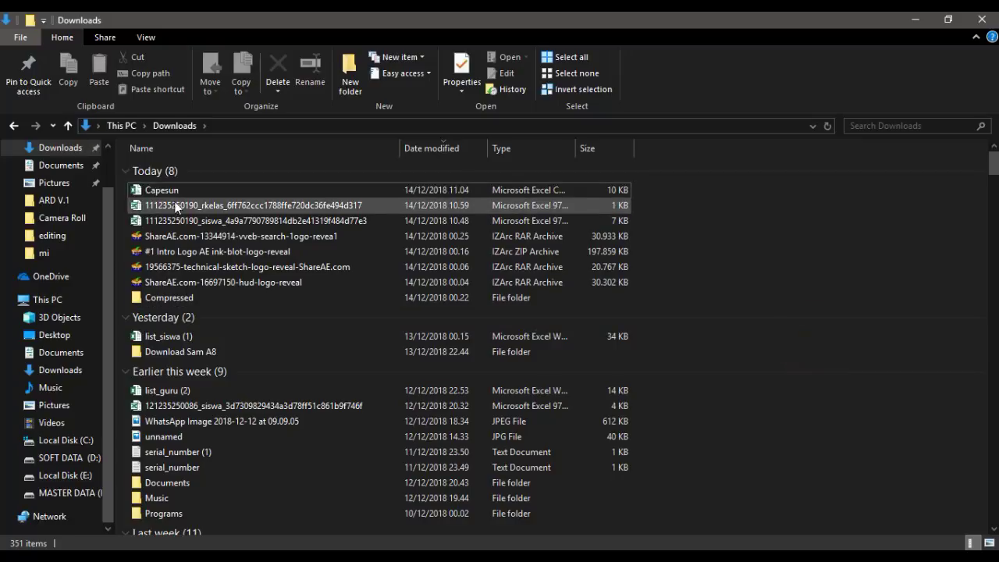
{"action": "left_click", "coordinate": [909, 17]}
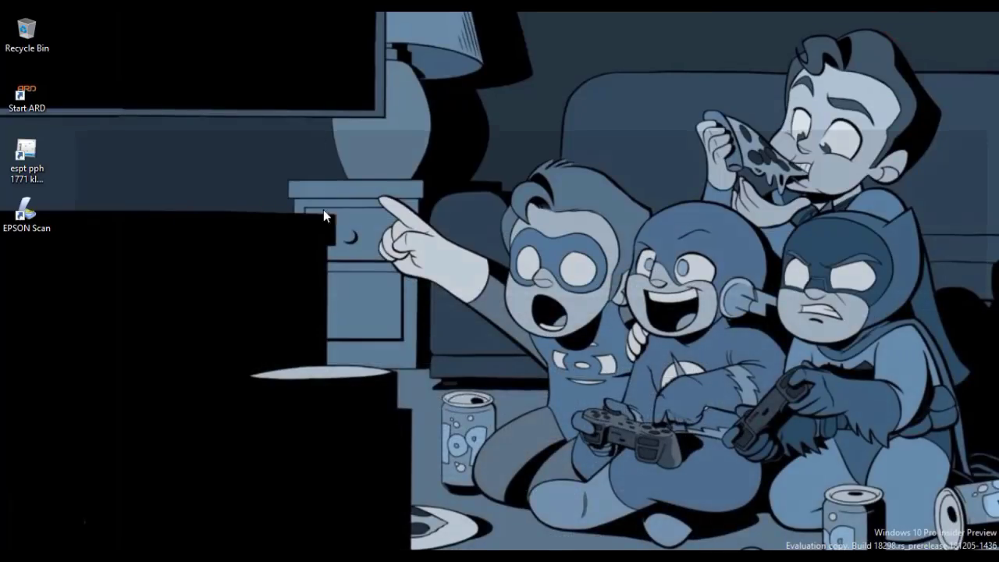
In the EMIS browser tab, open the Upload > Template > Siswa page.
{"action": "left_click", "coordinate": [370, 542]}
{"action": "left_click", "coordinate": [270, 23]}
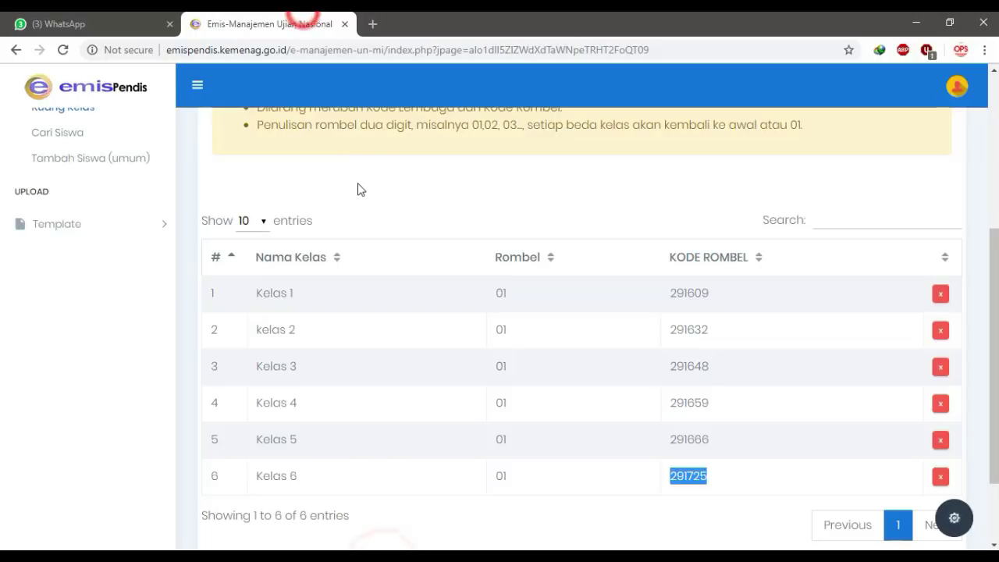
{"action": "left_click", "coordinate": [96, 223]}
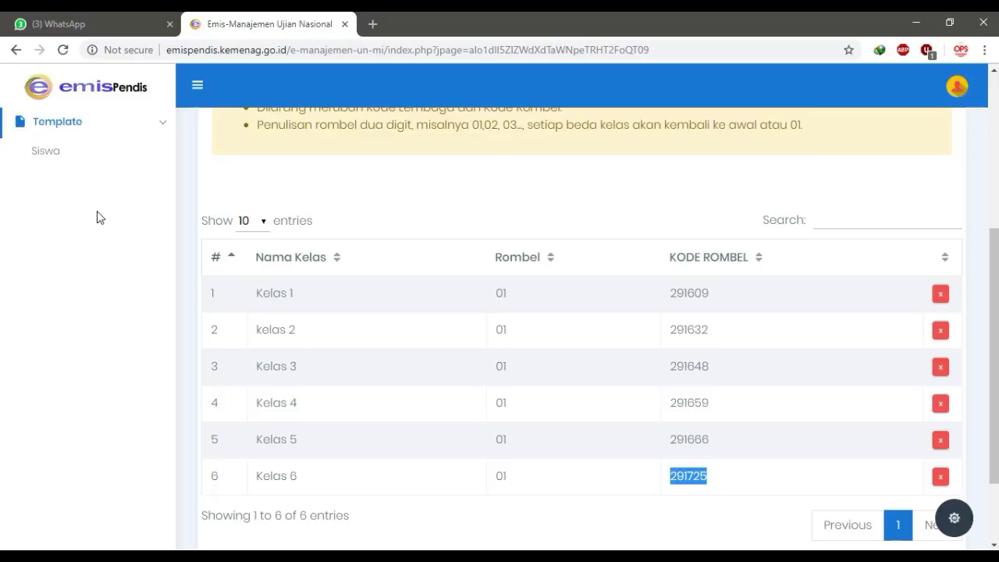
{"action": "left_click", "coordinate": [46, 151]}
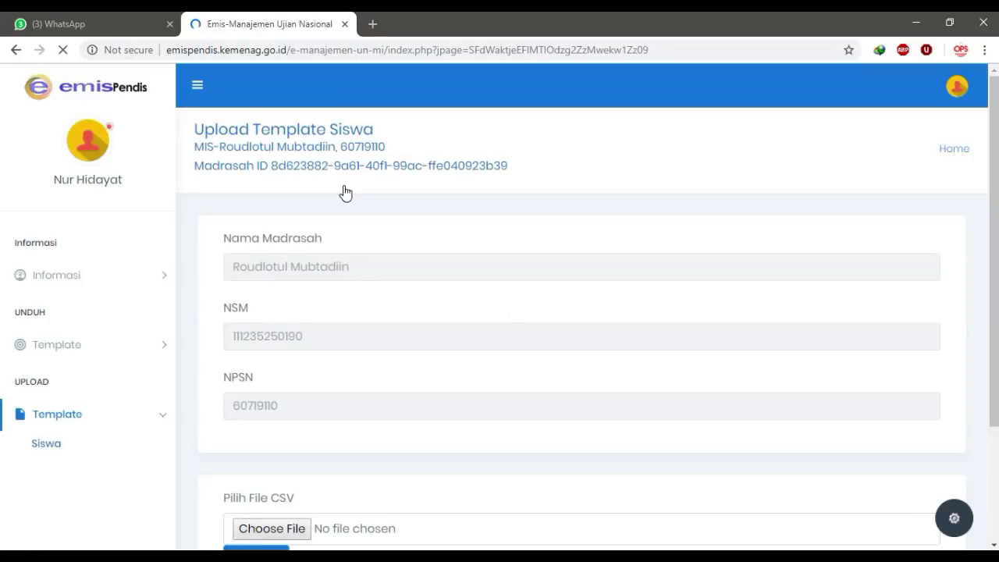
{"action": "scroll", "coordinate": [336, 326], "scroll_direction": "down", "scroll_amount": 2}
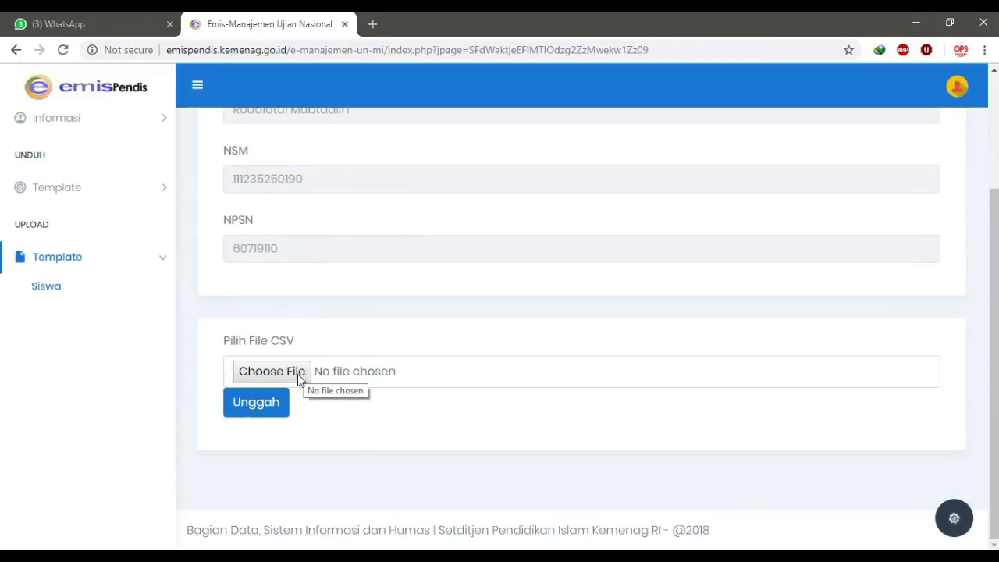
Pick Capesun from Downloads, sorted newest first, and submit it with Unggah.
{"action": "left_click", "coordinate": [298, 374]}
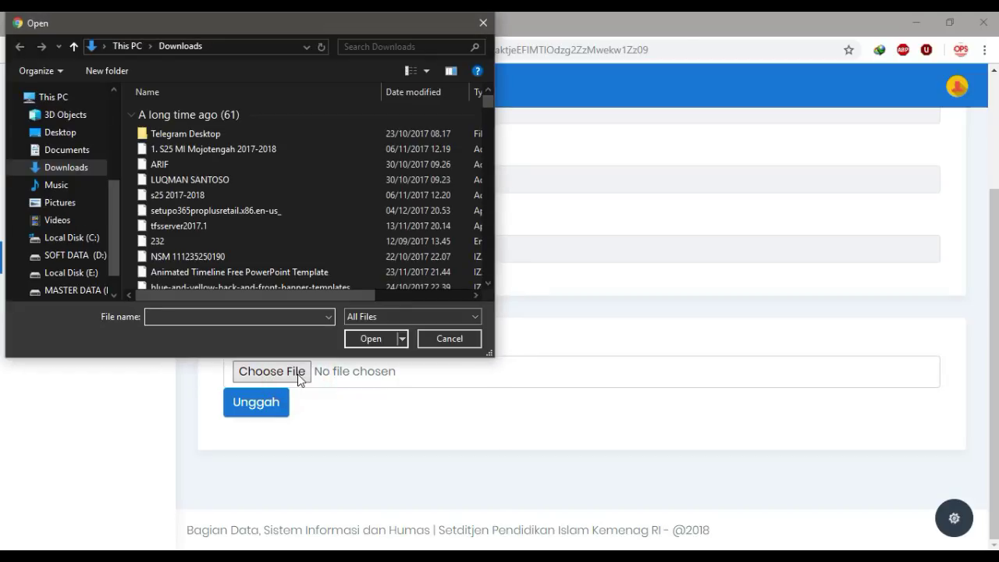
{"action": "left_click", "coordinate": [83, 171]}
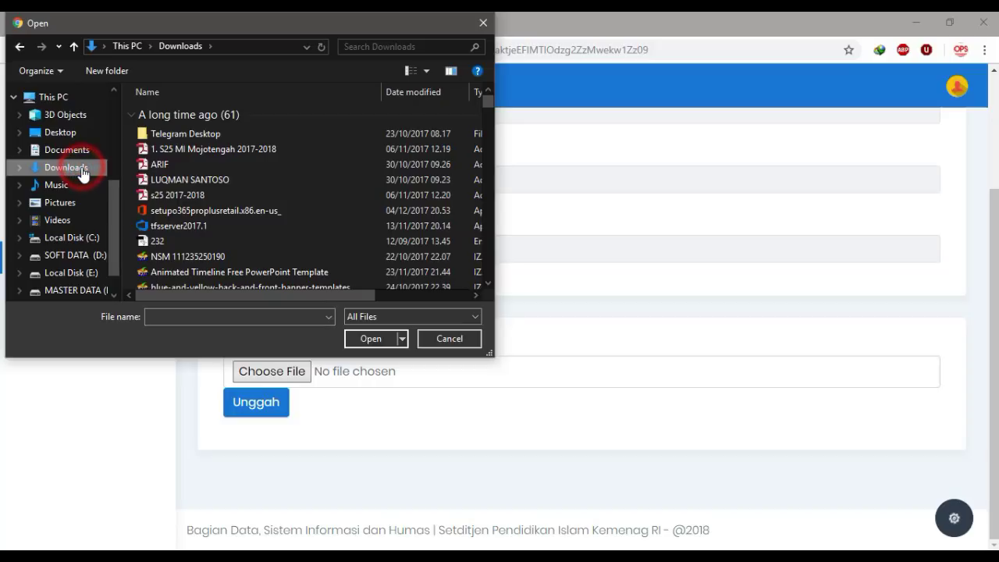
{"action": "left_click", "coordinate": [415, 92]}
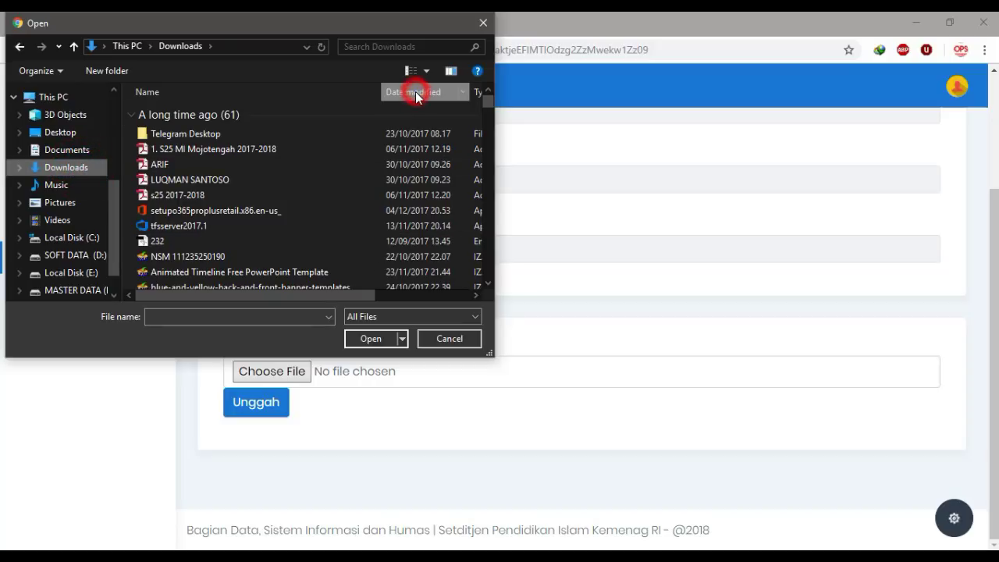
{"action": "left_click", "coordinate": [416, 92]}
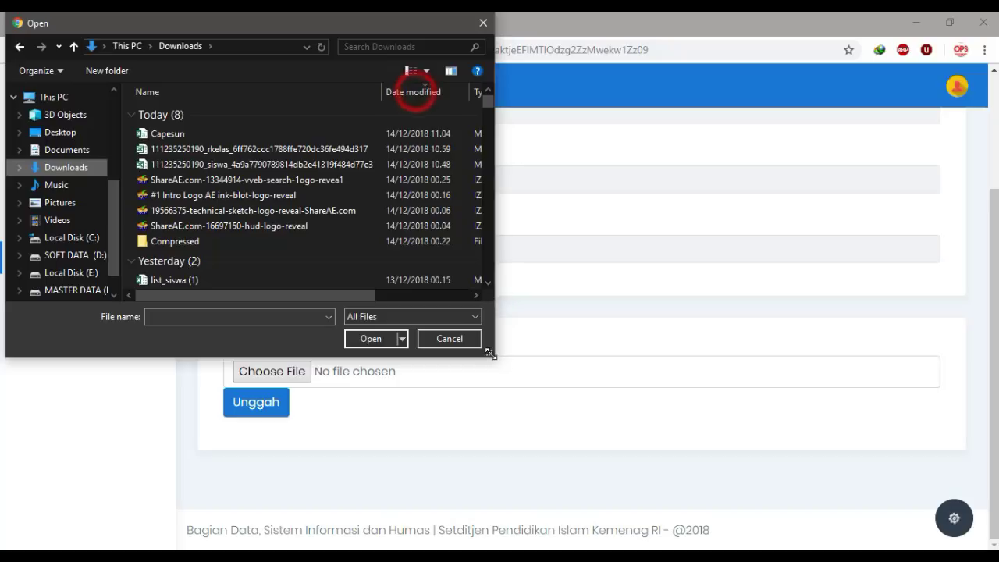
{"action": "left_click", "coordinate": [164, 134]}
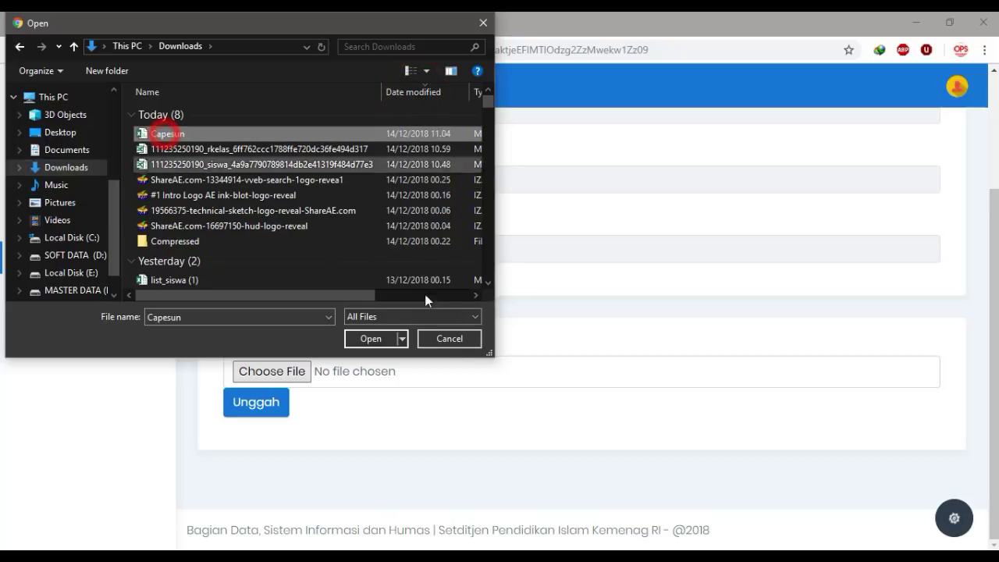
{"action": "left_click", "coordinate": [369, 341]}
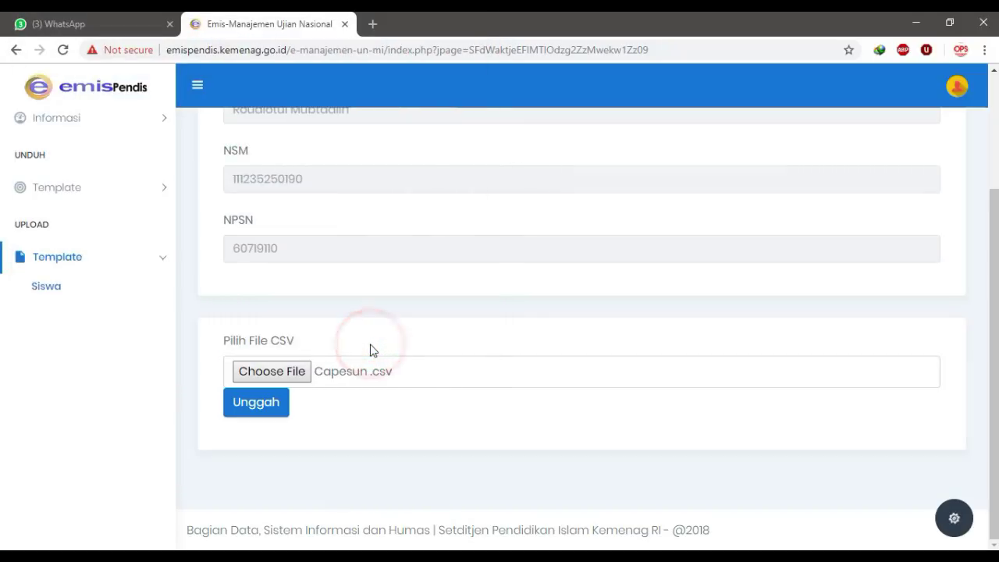
{"action": "left_click", "coordinate": [259, 411]}
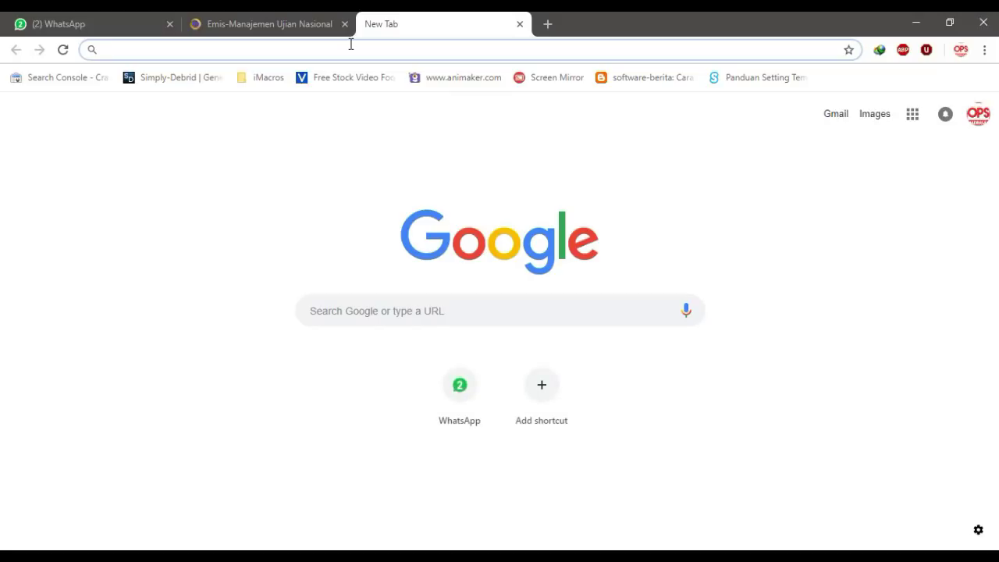
Search for 'google drive' and open the Google Drive result.
{"action": "type", "text": "goo"}
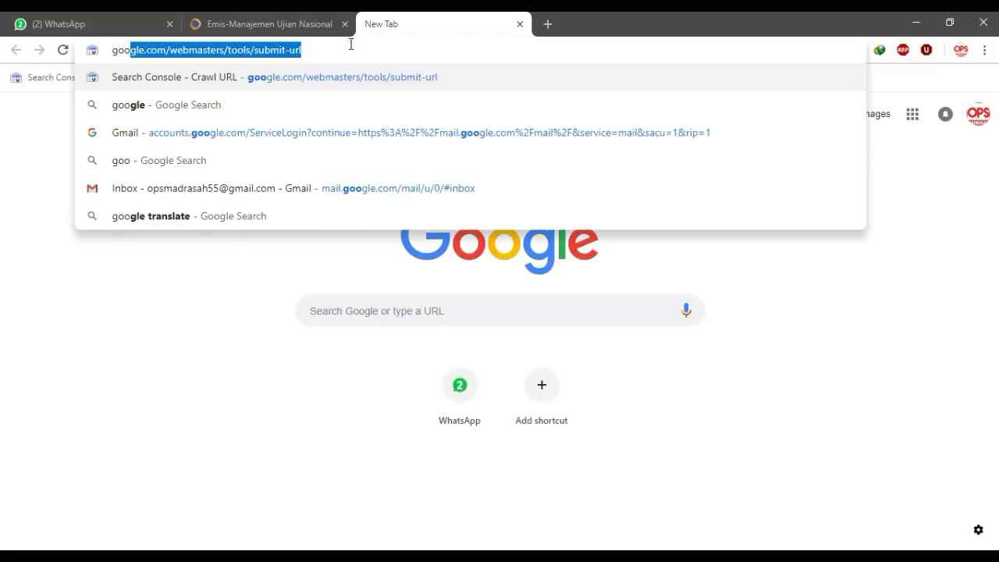
{"action": "type", "text": "gl"}
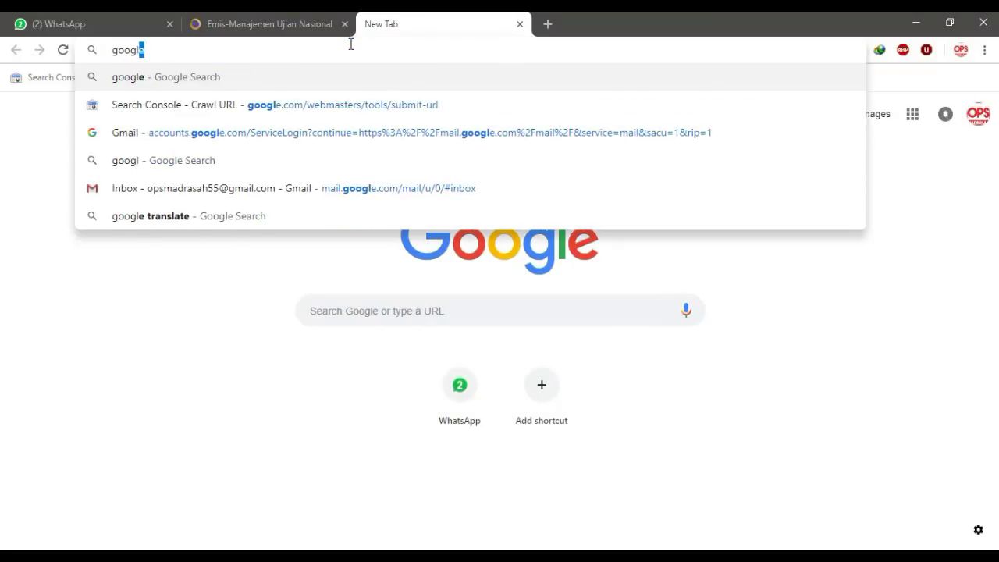
{"action": "type", "text": "e drive"}
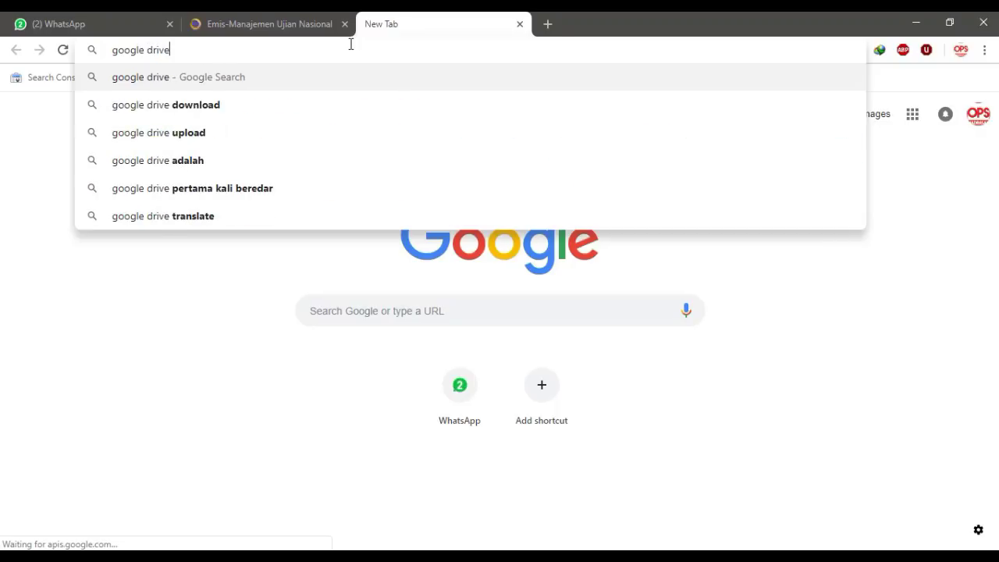
{"action": "key", "text": "Return"}
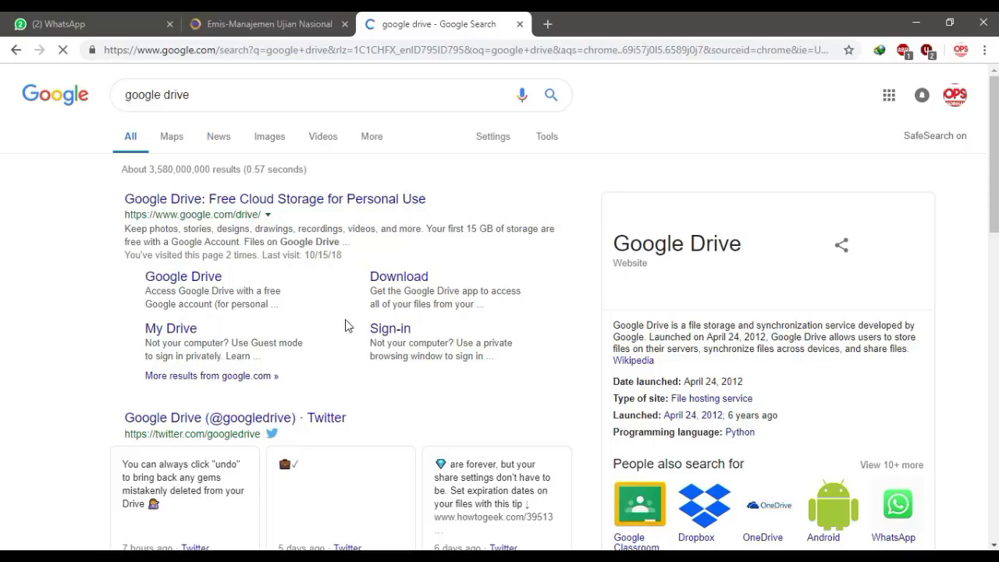
{"action": "scroll", "coordinate": [335, 297], "scroll_direction": "down", "scroll_amount": 1}
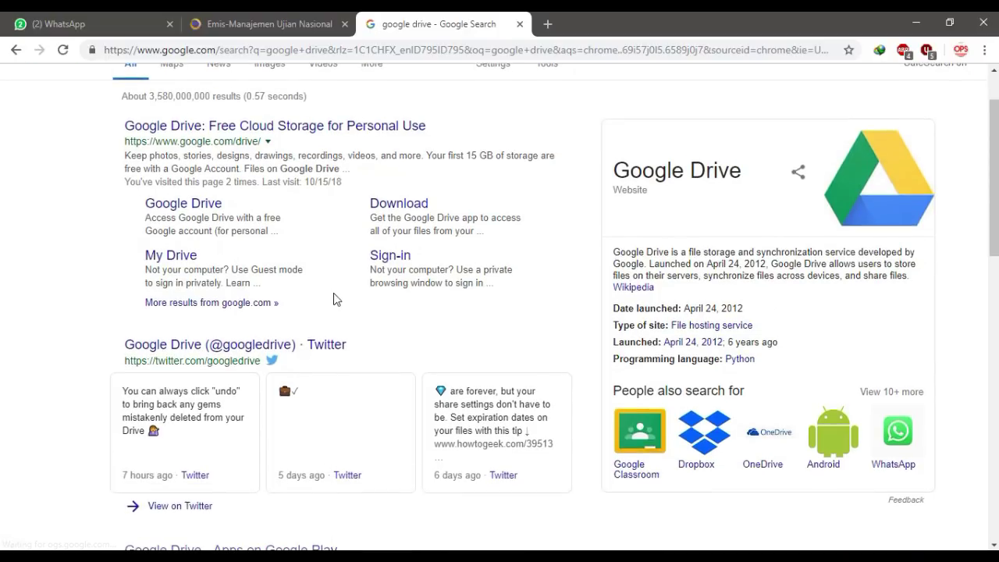
{"action": "left_click", "coordinate": [268, 127]}
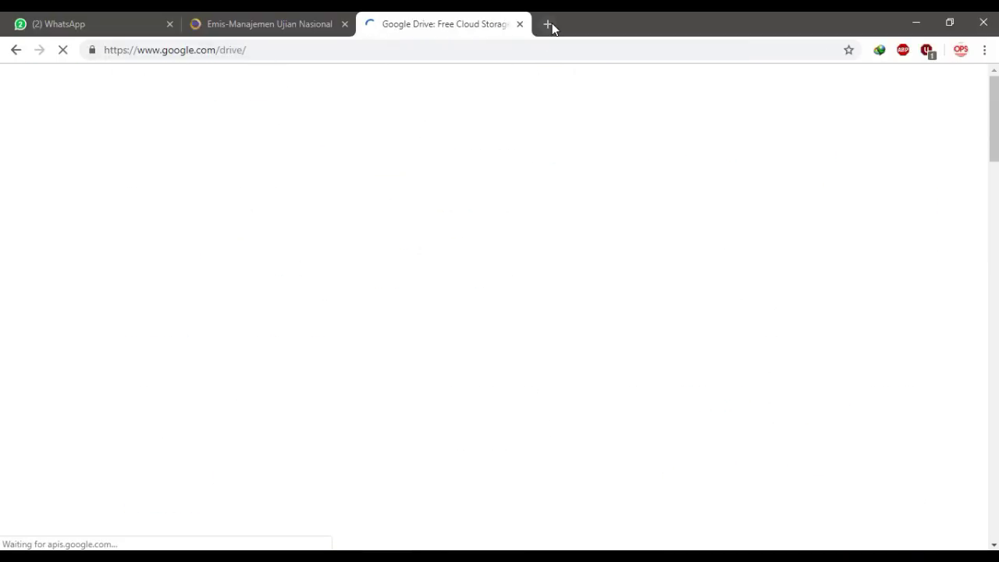
In a new tab, search 'google spreadsheet' and open the Google Sheets product page.
{"action": "left_click", "coordinate": [550, 24]}
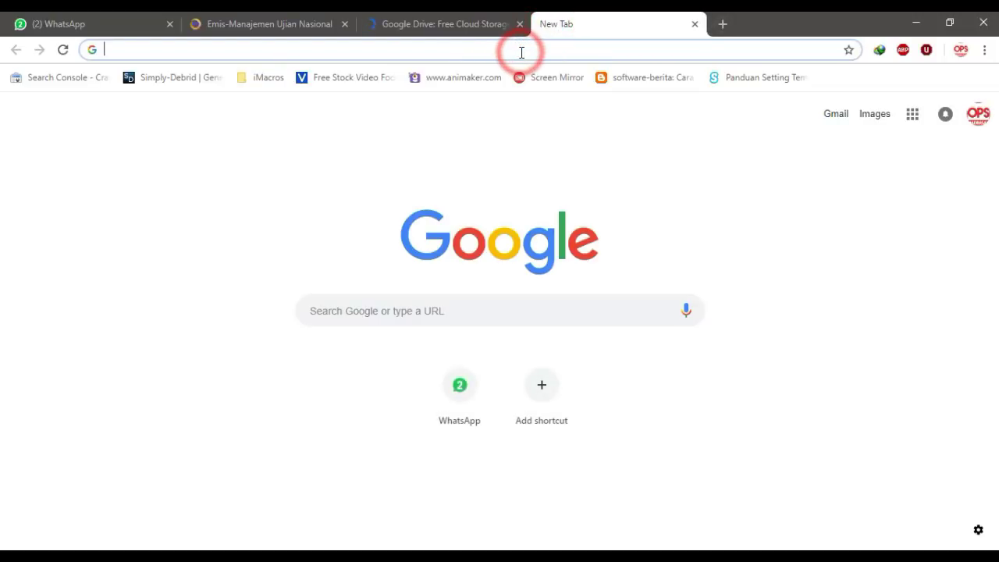
{"action": "type", "text": "google "}
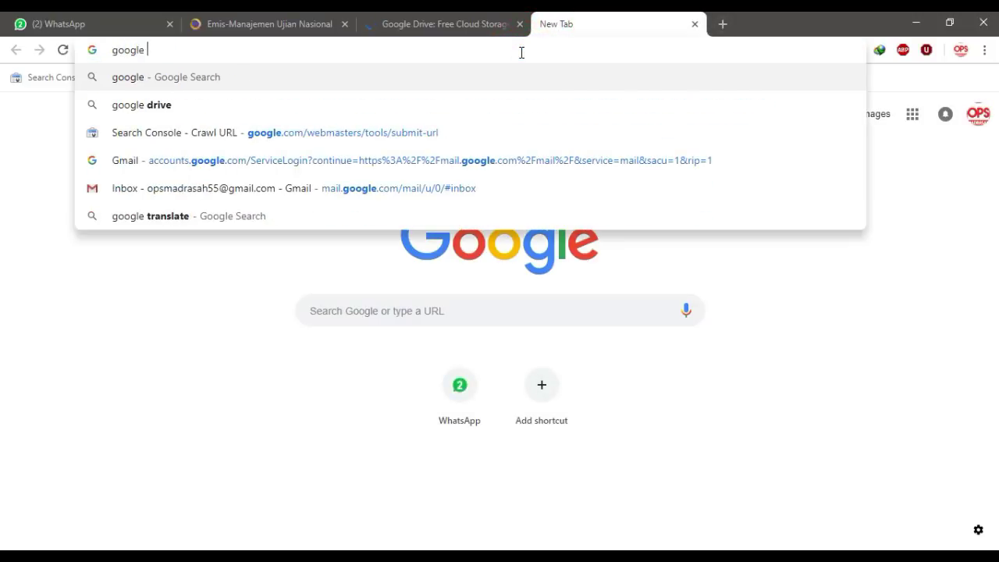
{"action": "type", "text": "sp"}
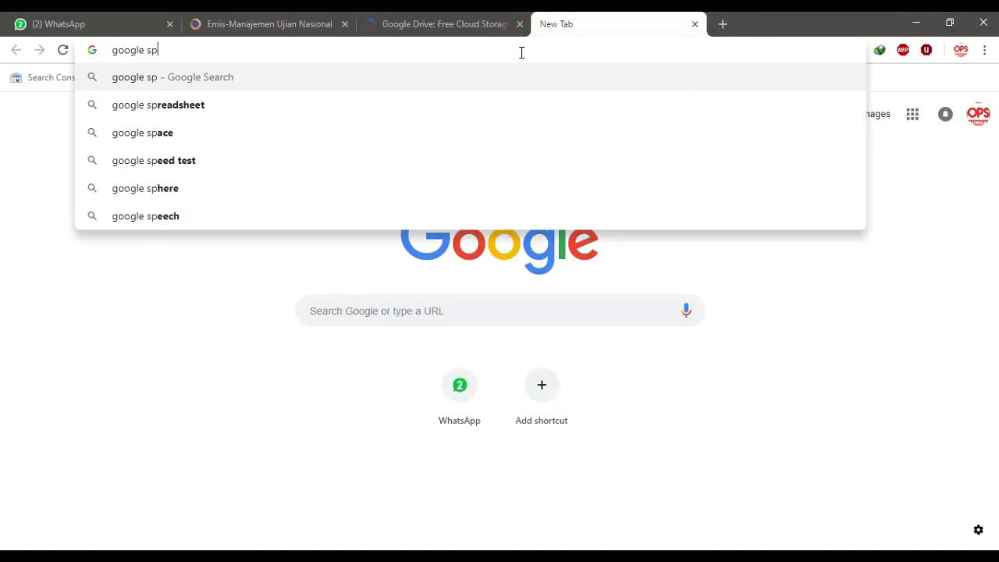
{"action": "left_click", "coordinate": [316, 104]}
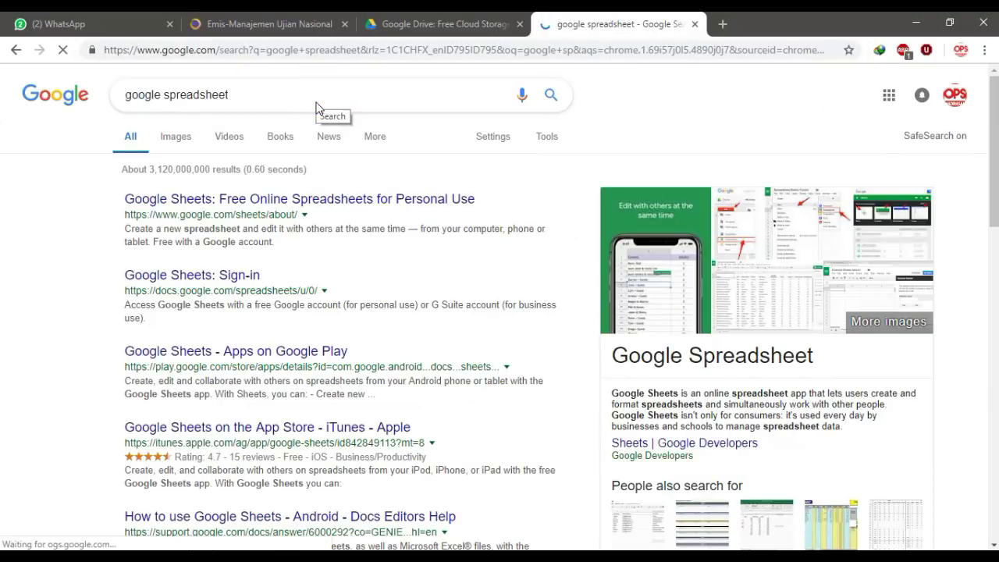
{"action": "left_click", "coordinate": [321, 201]}
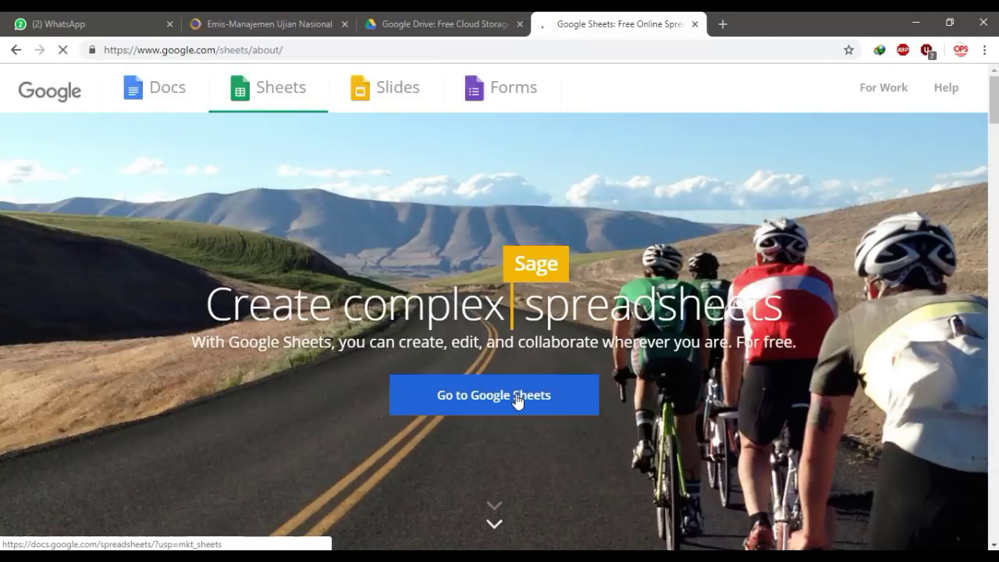
Go to the Google Sheets home, dismiss the Welcome dialog, and scroll the recent spreadsheets list.
{"action": "left_click", "coordinate": [517, 398]}
{"action": "left_click", "coordinate": [516, 398]}
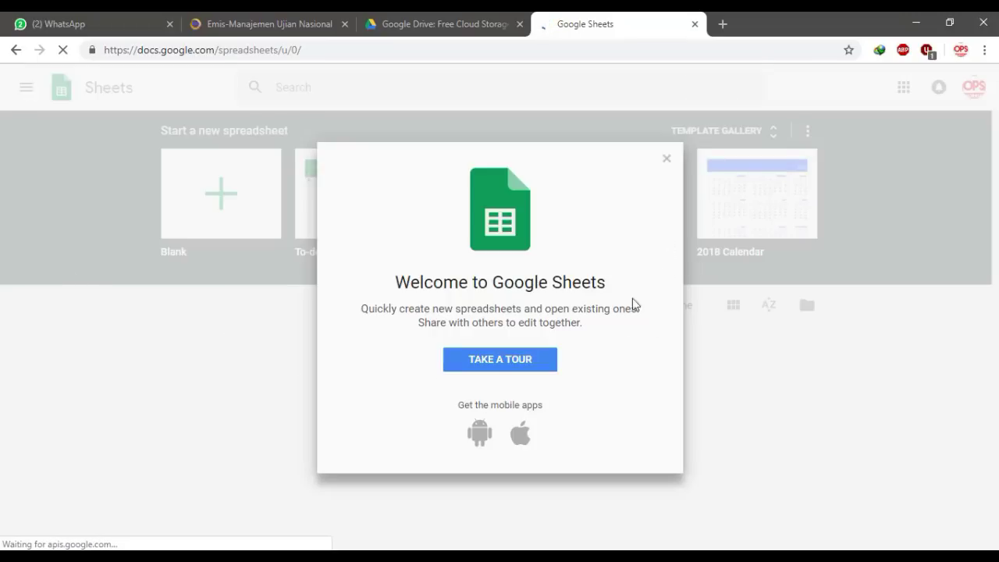
{"action": "left_click", "coordinate": [668, 160]}
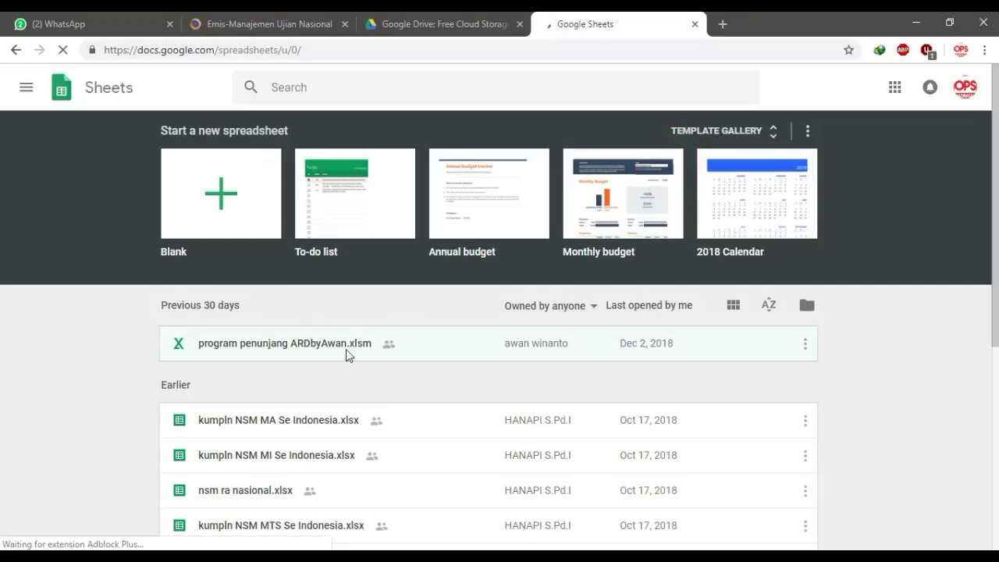
{"action": "scroll", "coordinate": [313, 344], "scroll_direction": "down", "scroll_amount": 2}
{"action": "scroll", "coordinate": [372, 337], "scroll_direction": "up", "scroll_amount": 1}
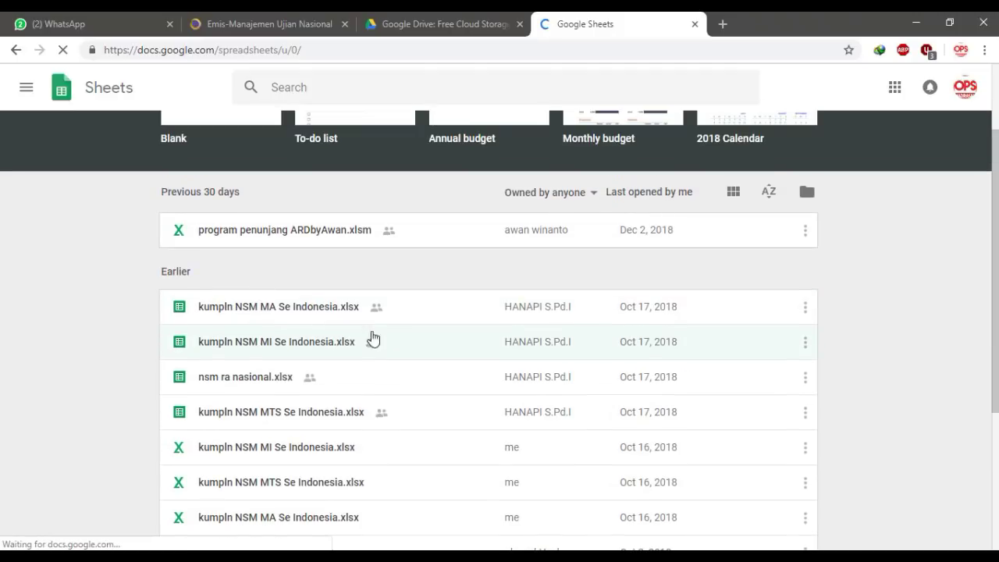
{"action": "scroll", "coordinate": [372, 338], "scroll_direction": "up", "scroll_amount": 2}
Enter My Drive from the Google Drive landing page and select the earlier siswa template file.
{"action": "left_click", "coordinate": [424, 16]}
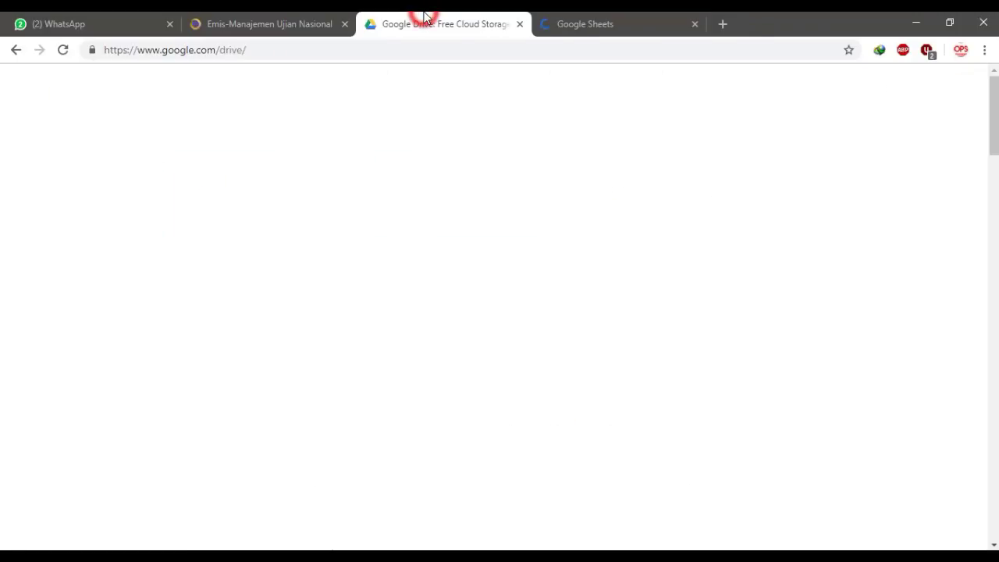
{"action": "left_click", "coordinate": [496, 396]}
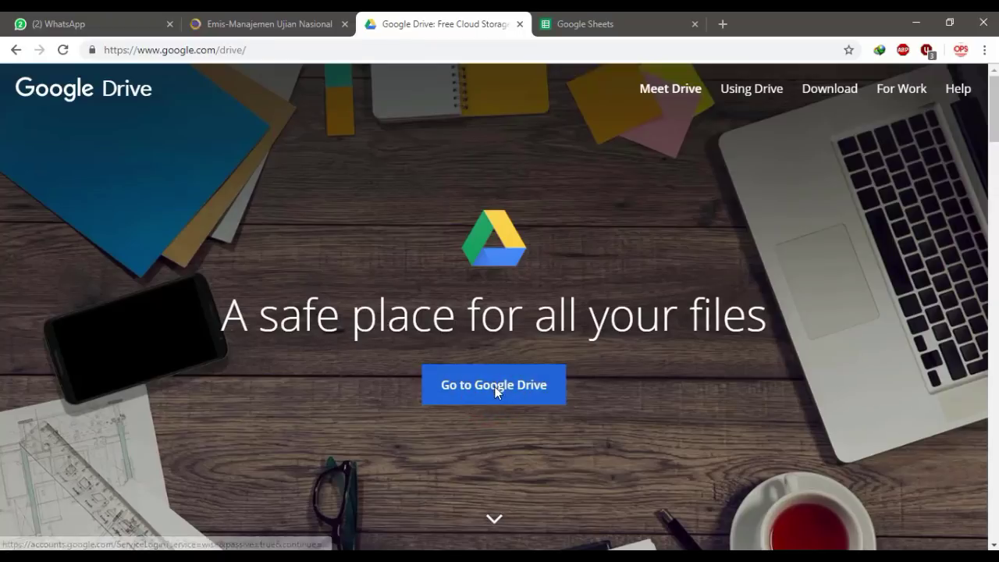
{"action": "left_click", "coordinate": [495, 386]}
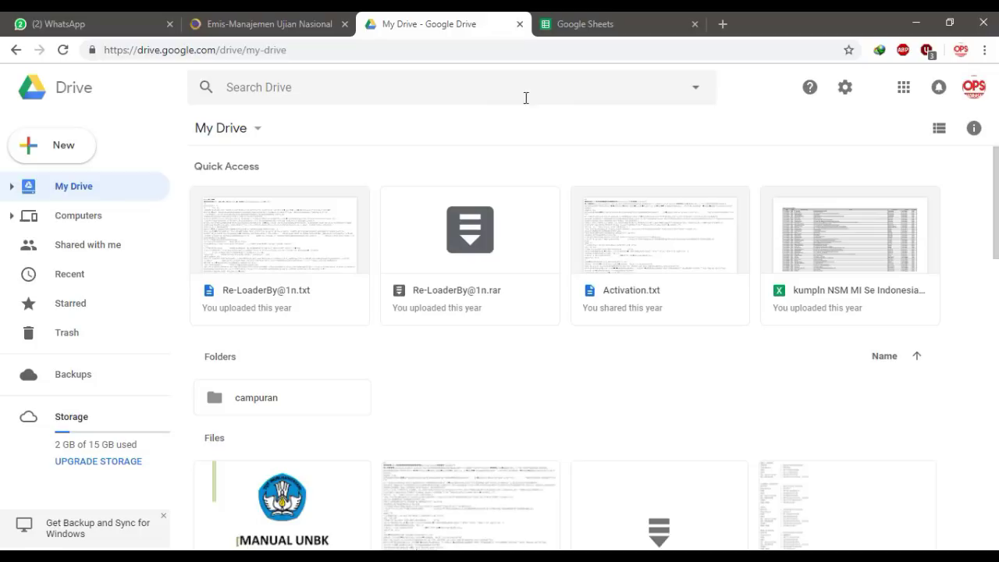
{"action": "left_click", "coordinate": [588, 21]}
{"action": "left_click", "coordinate": [426, 24]}
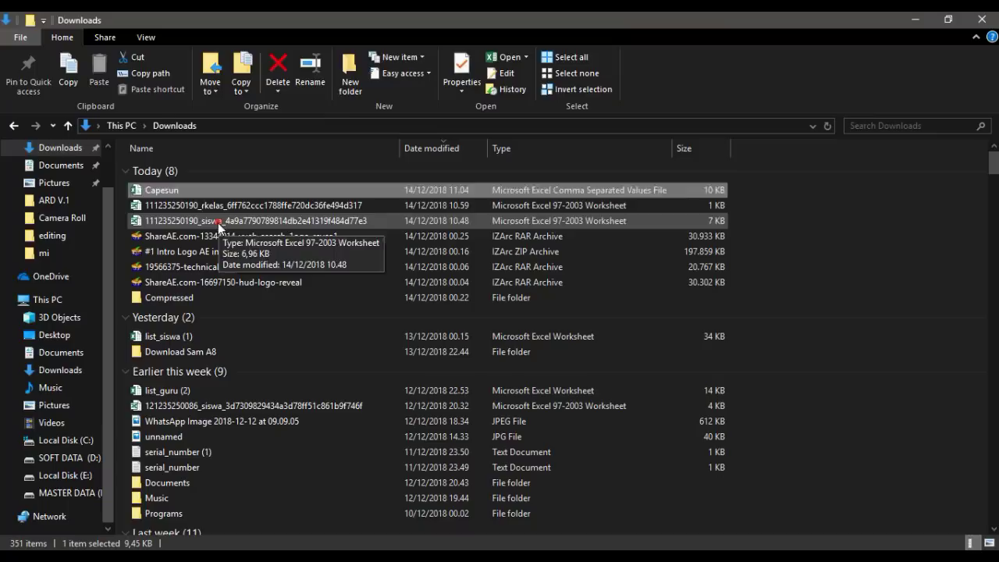
{"action": "left_click", "coordinate": [218, 225]}
Drag the siswa .xls template from Downloads into My Drive, then open it from Sheets to edit as a Google Sheet.
{"action": "scroll", "coordinate": [219, 226], "scroll_direction": "down", "scroll_amount": 1}
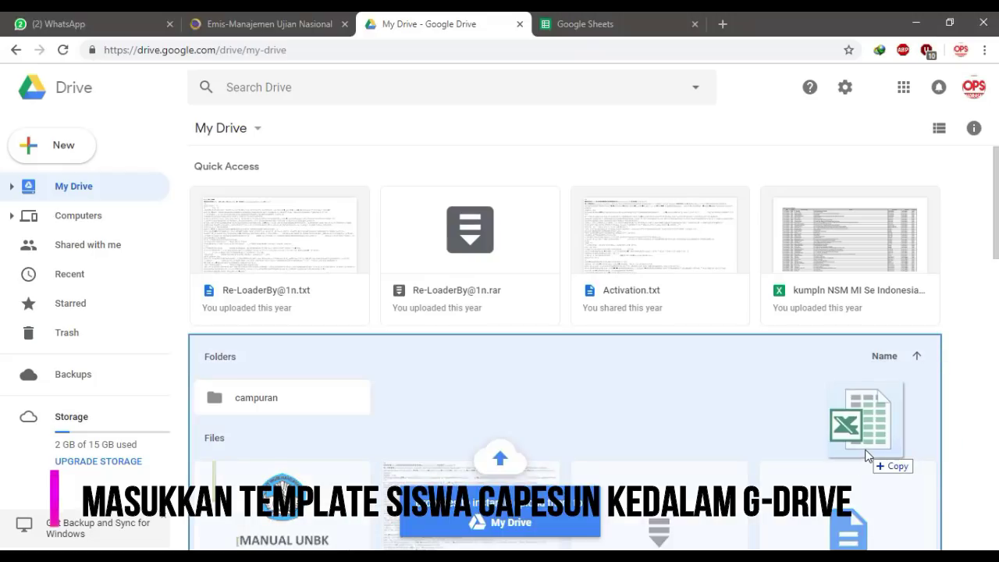
{"action": "left_click_drag", "start_coordinate": [382, 531], "coordinate": [864, 449]}
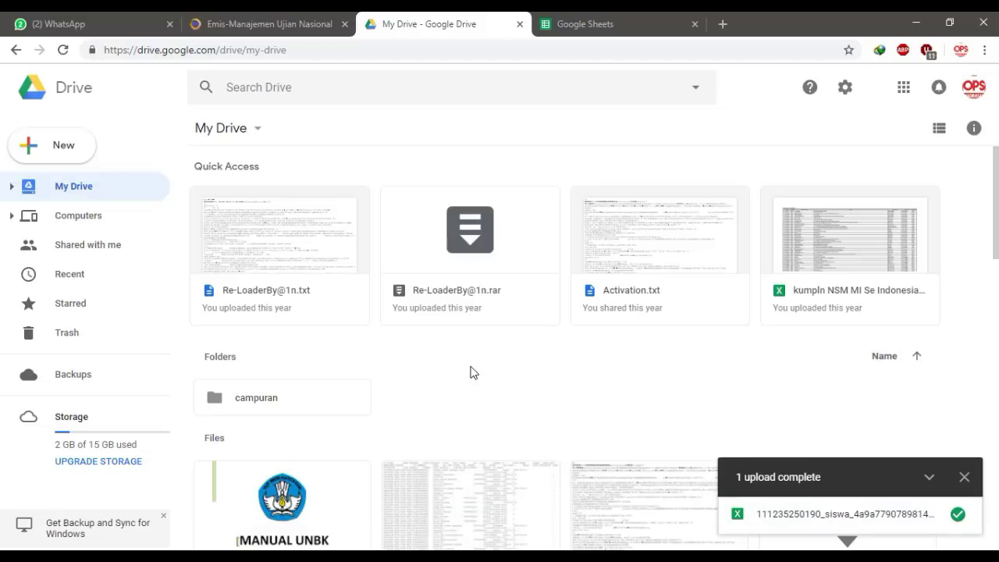
{"action": "left_click", "coordinate": [565, 23]}
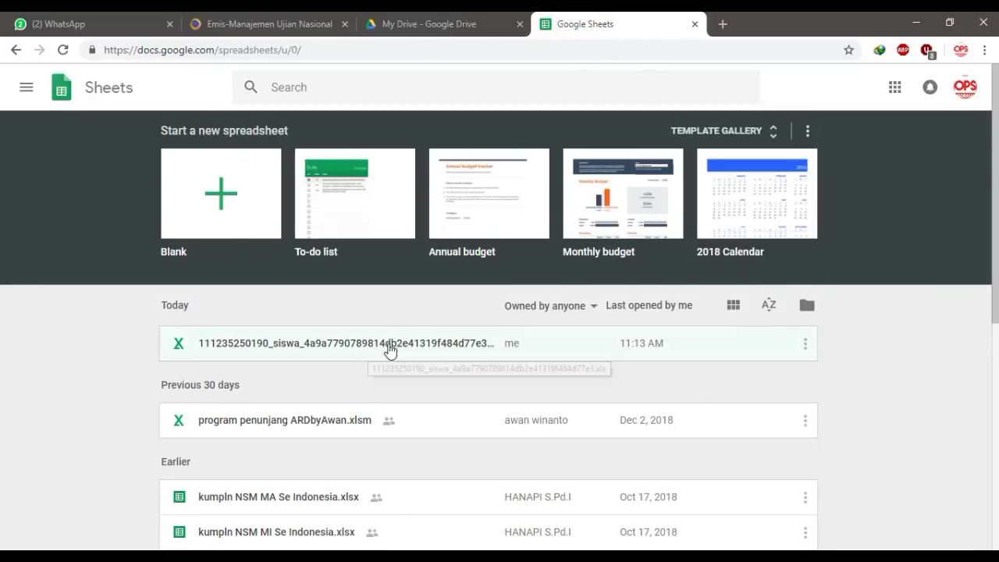
{"action": "left_click", "coordinate": [380, 345]}
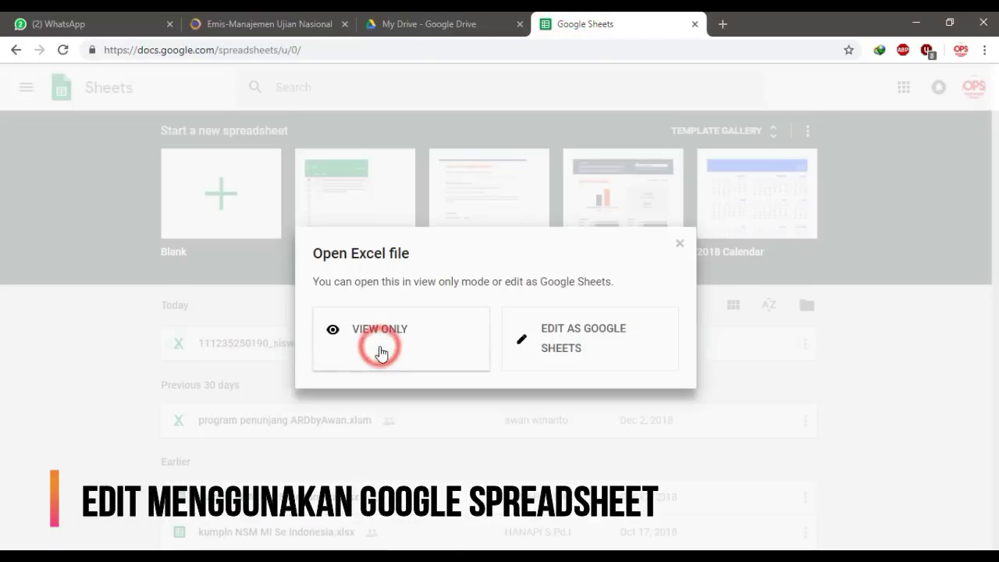
{"action": "left_click", "coordinate": [561, 343]}
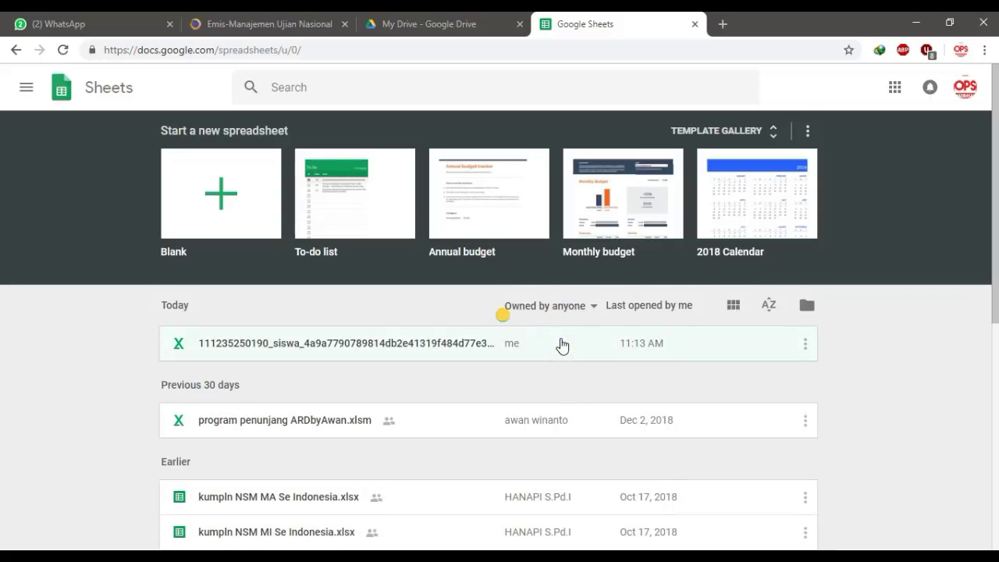
Open the siswa template as an editable Google Sheet and scroll through its student rows.
{"action": "left_click", "coordinate": [561, 344]}
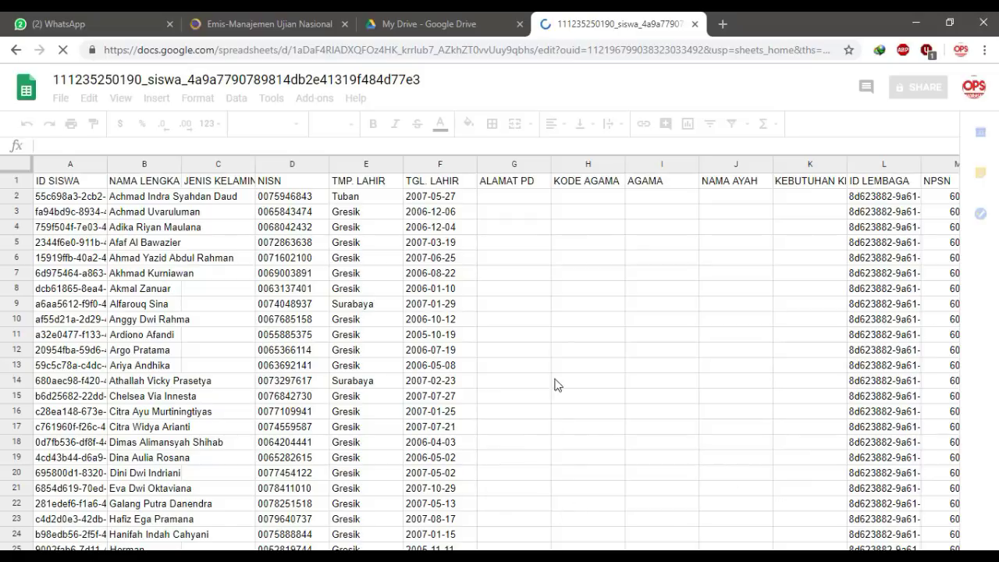
{"action": "scroll", "coordinate": [591, 278], "scroll_direction": "down", "scroll_amount": 3}
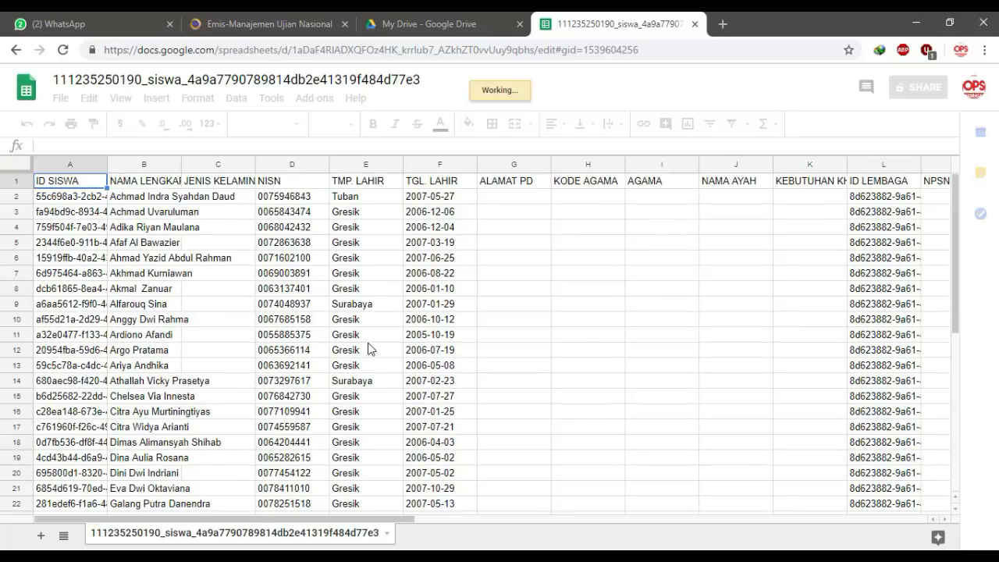
{"action": "scroll", "coordinate": [368, 345], "scroll_direction": "down", "scroll_amount": 1}
{"action": "scroll", "coordinate": [363, 336], "scroll_direction": "down", "scroll_amount": 1}
{"action": "scroll", "coordinate": [366, 334], "scroll_direction": "down", "scroll_amount": 1}
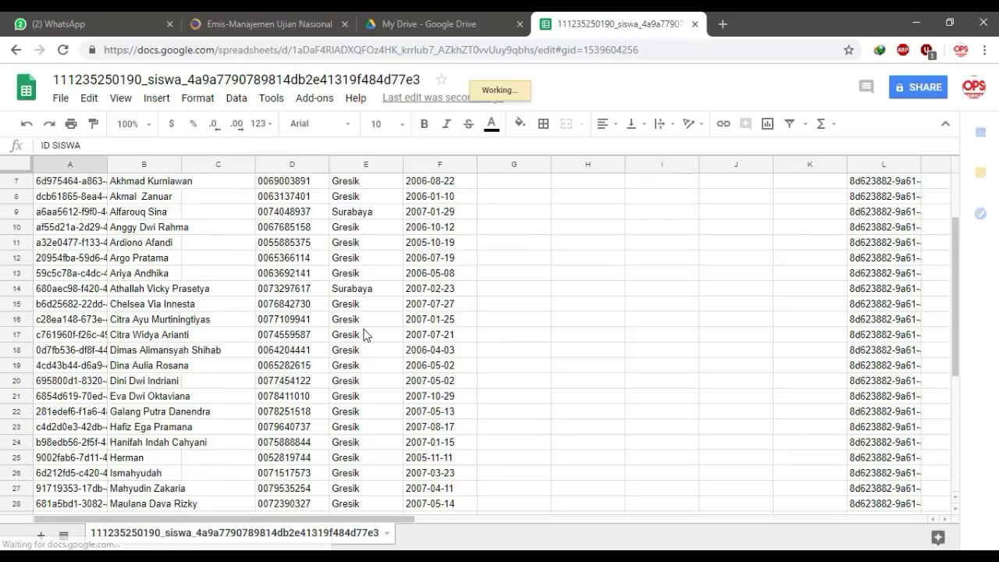
{"action": "scroll", "coordinate": [367, 334], "scroll_direction": "down", "scroll_amount": 2}
{"action": "scroll", "coordinate": [414, 277], "scroll_direction": "up", "scroll_amount": 1}
{"action": "scroll", "coordinate": [418, 262], "scroll_direction": "up", "scroll_amount": 3}
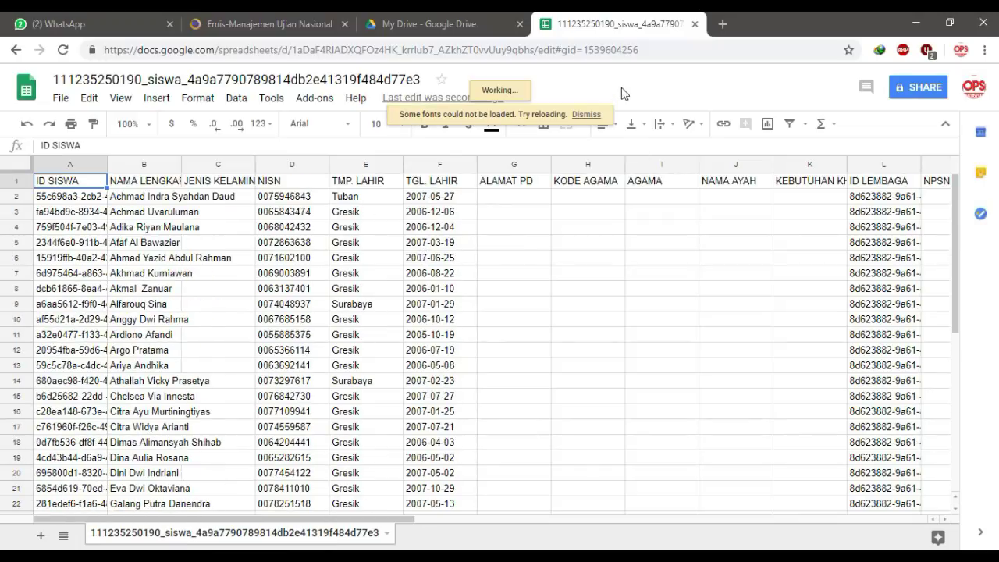
Dismiss the missing fonts notice and bring up the File commands for download options.
{"action": "left_click", "coordinate": [587, 118]}
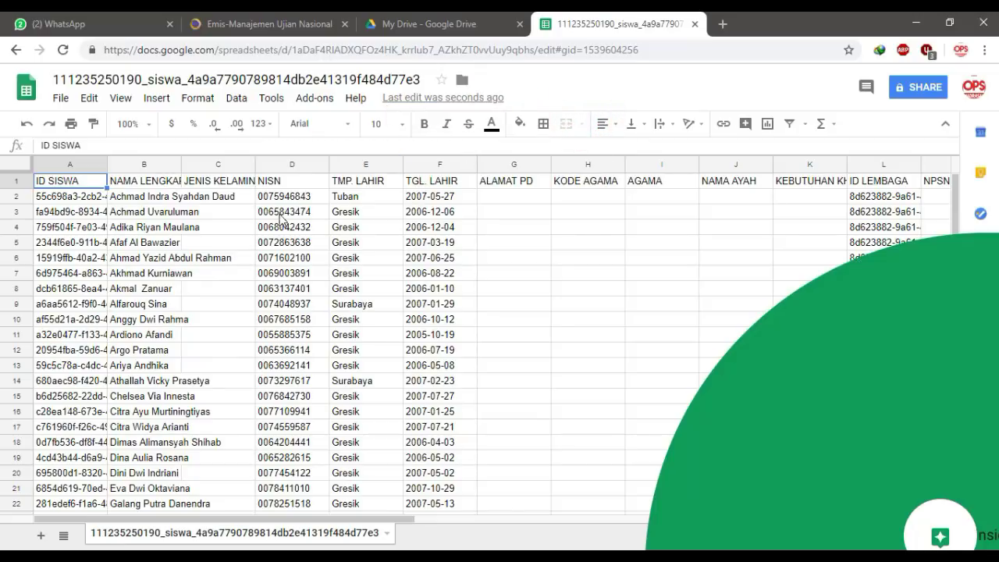
{"action": "left_click", "coordinate": [645, 351]}
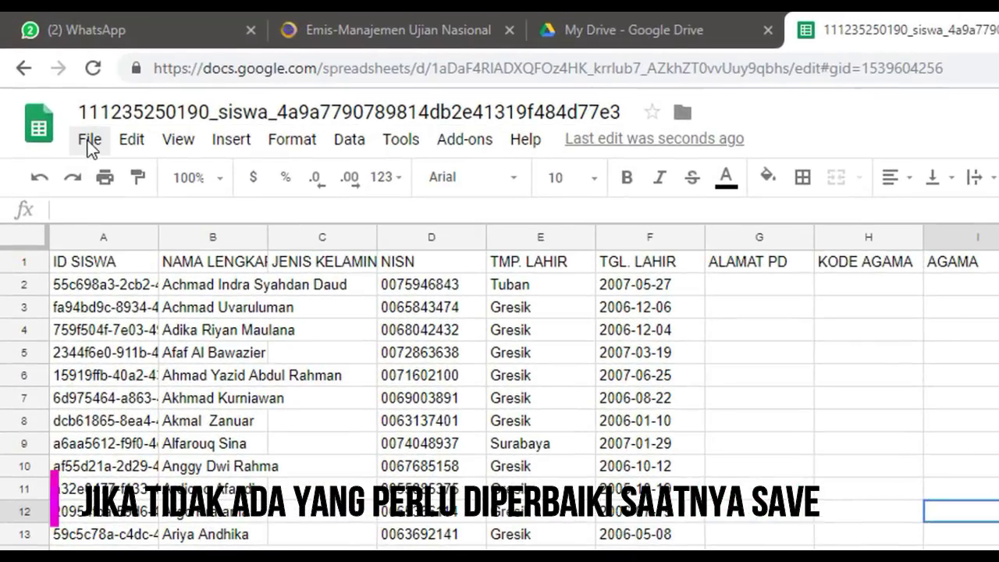
{"action": "left_click", "coordinate": [82, 128]}
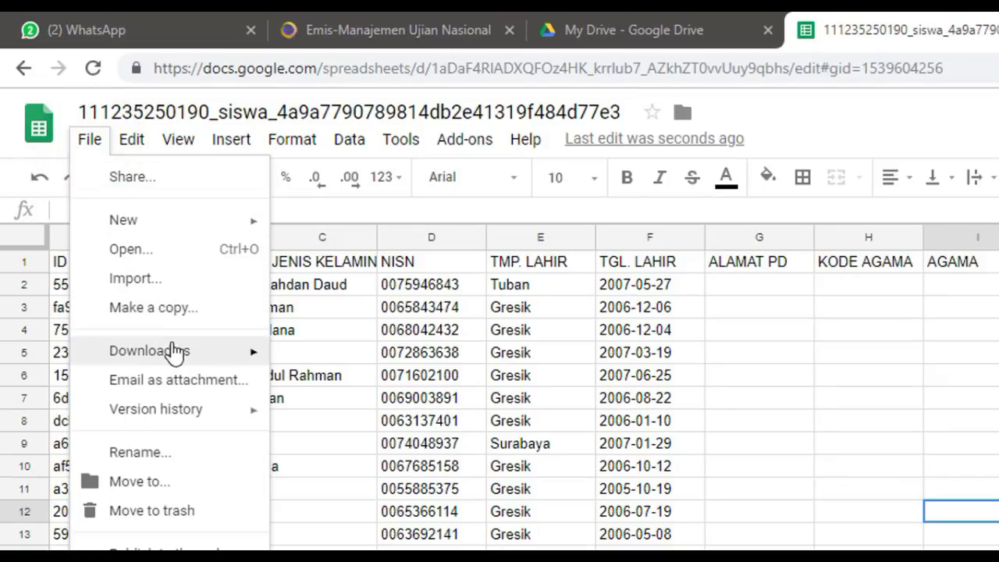
{"action": "mouse_move", "coordinate": [149, 351]}
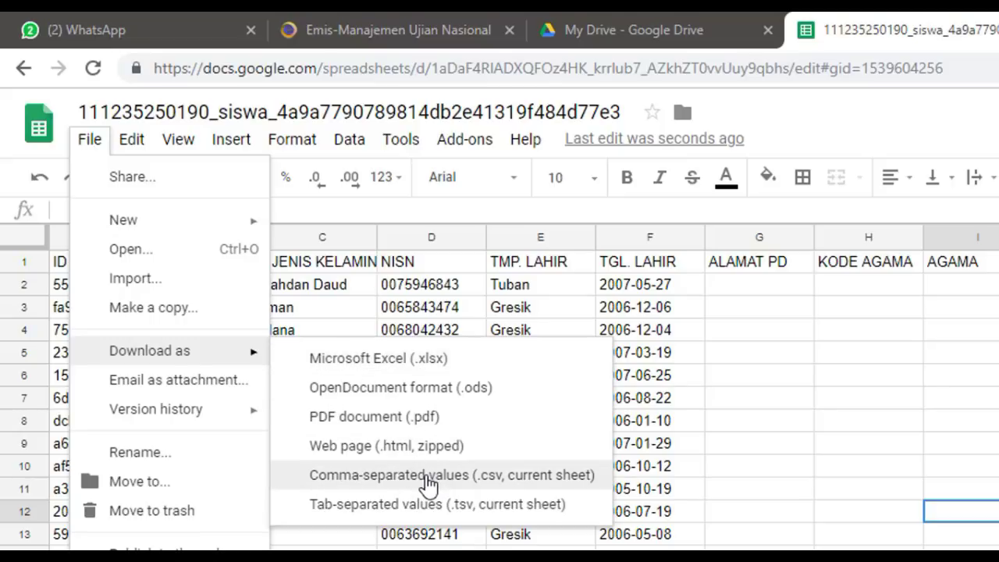
Download the siswa sheet as 'Comma-separated values (.csv, current sheet)', reveal it in Downloads, then return to EMIS.
{"action": "left_click", "coordinate": [428, 484]}
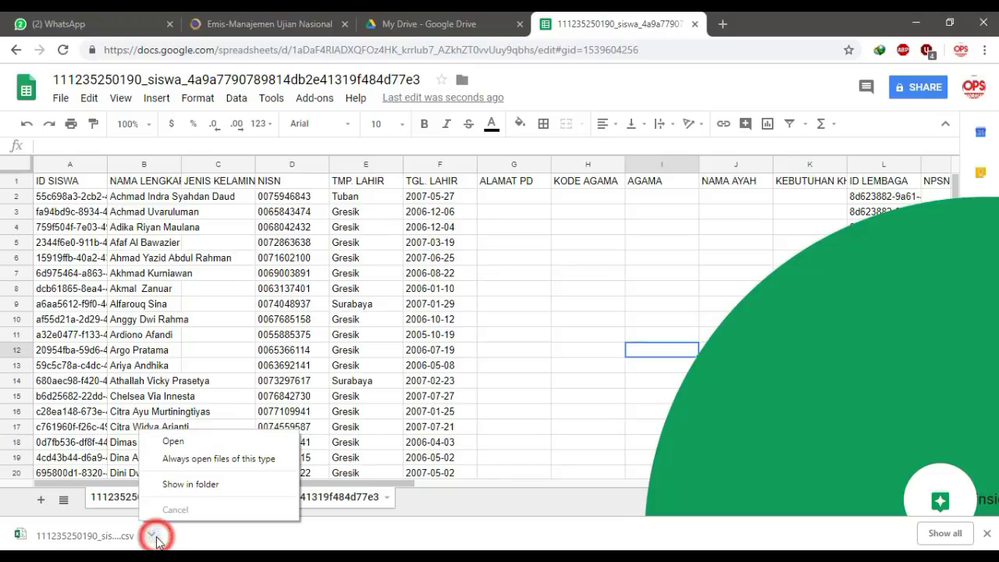
{"action": "left_click", "coordinate": [191, 486]}
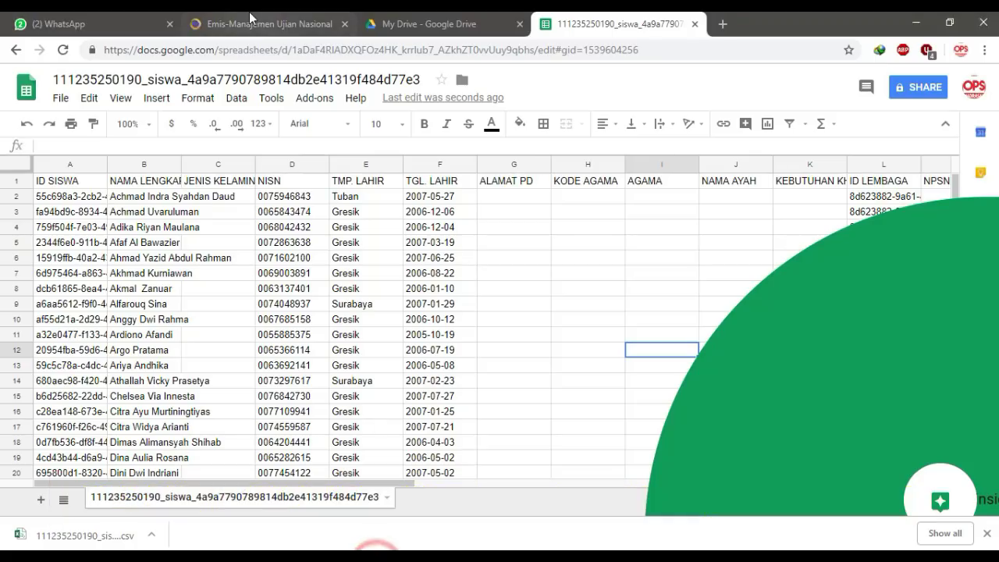
{"action": "left_click", "coordinate": [248, 23]}
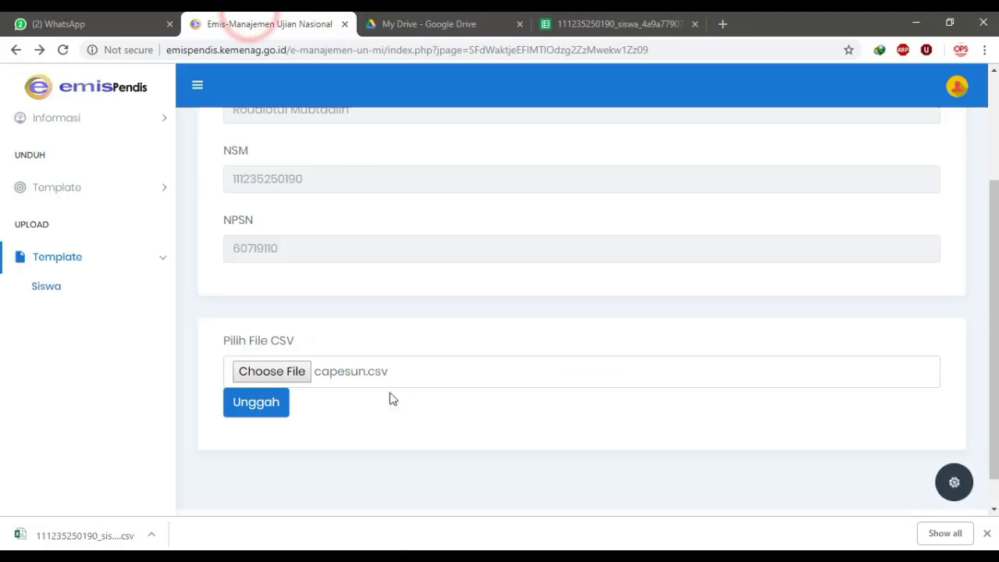
Attach the newest siswa CSV from Downloads and upload it with Unggah.
{"action": "left_click", "coordinate": [297, 372]}
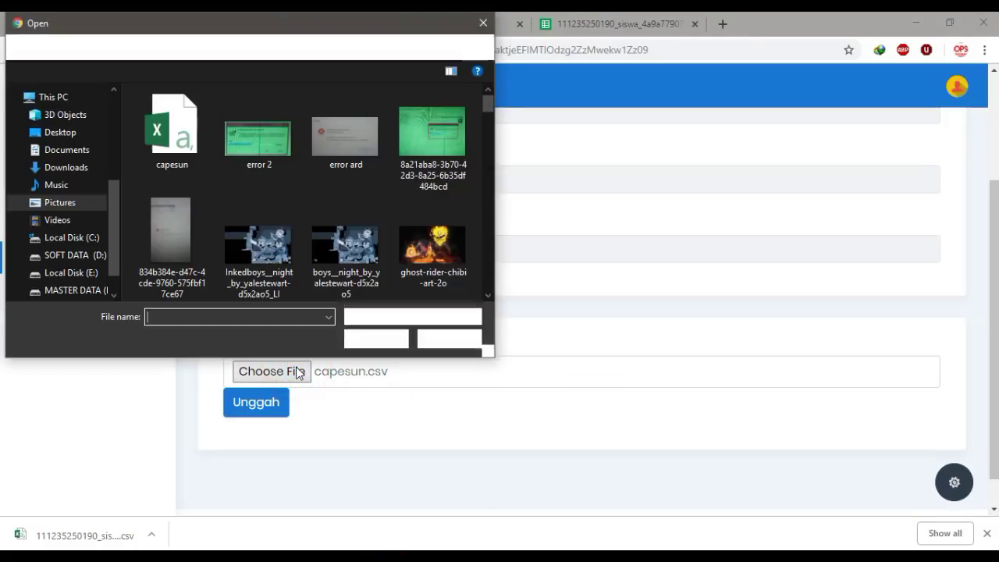
{"action": "left_click", "coordinate": [71, 167]}
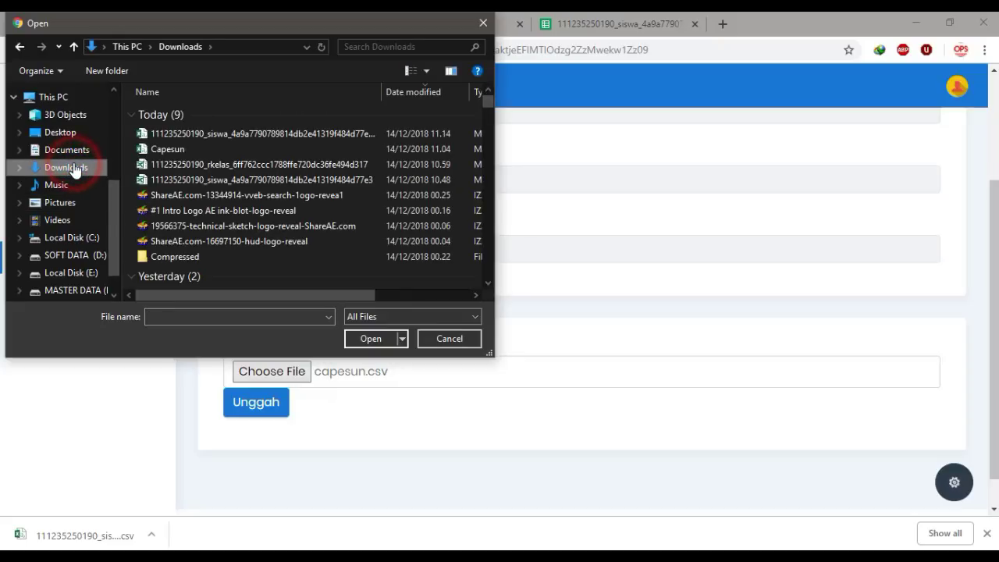
{"action": "left_click", "coordinate": [205, 134]}
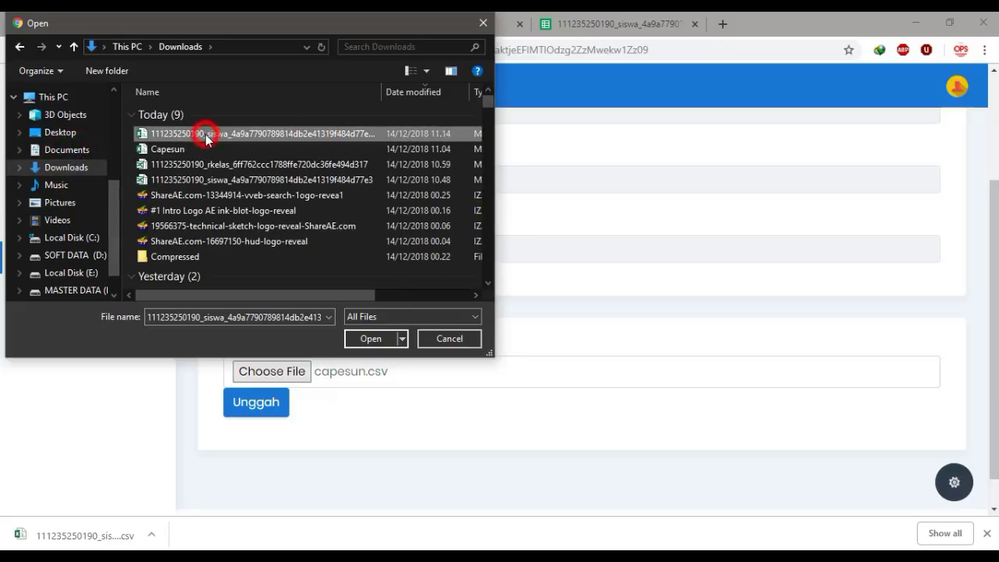
{"action": "left_click", "coordinate": [361, 339]}
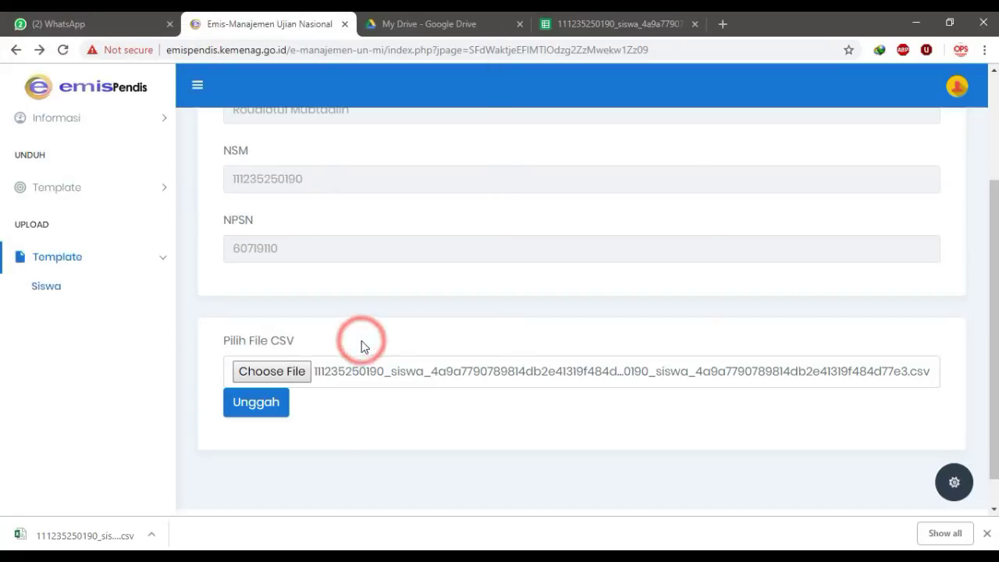
{"action": "left_click", "coordinate": [261, 411]}
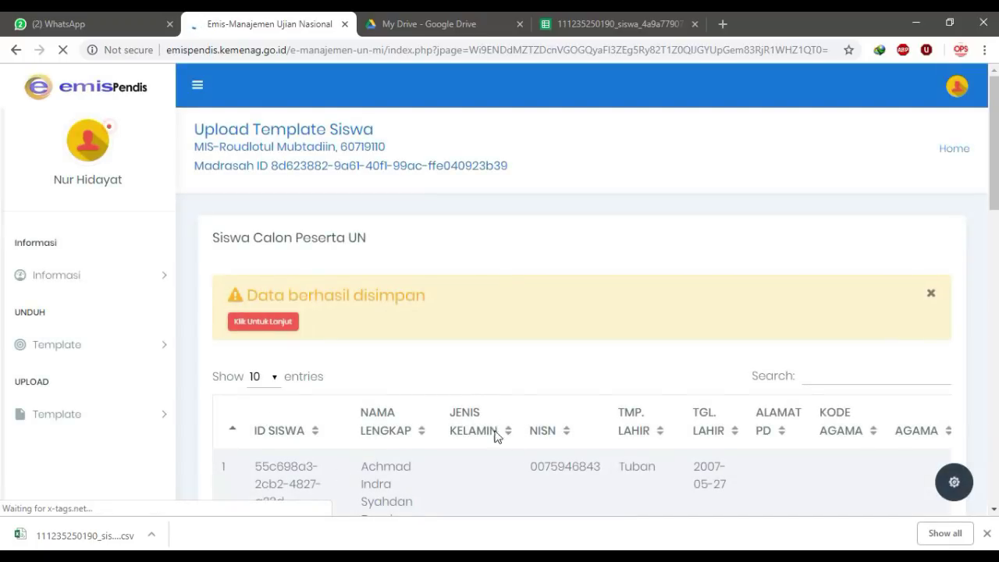
Scroll through the Siswa Calon Peserta UN table to review the uploaded students.
{"action": "scroll", "coordinate": [495, 429], "scroll_direction": "down", "scroll_amount": 2}
{"action": "scroll", "coordinate": [499, 423], "scroll_direction": "down", "scroll_amount": 1}
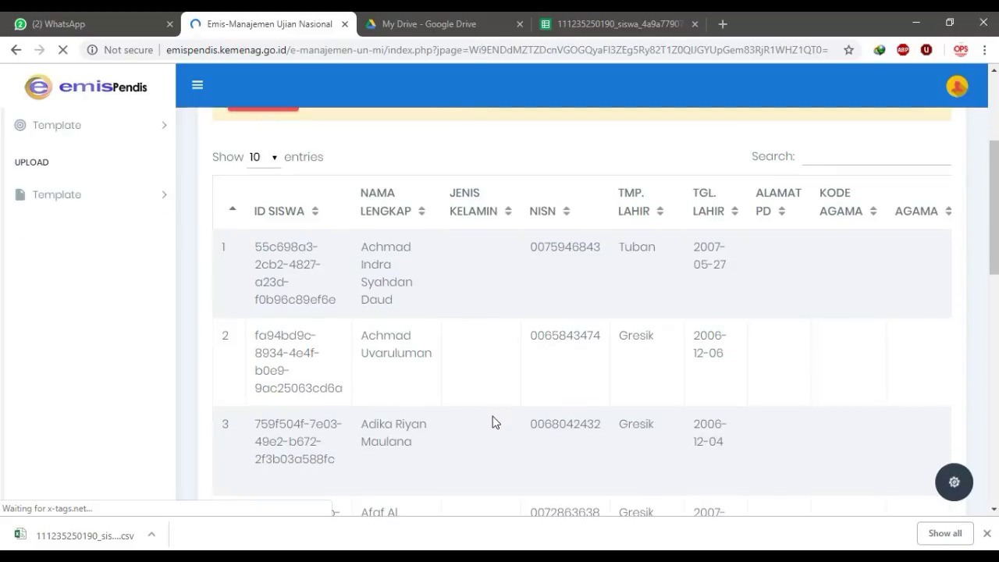
{"action": "scroll", "coordinate": [493, 418], "scroll_direction": "down", "scroll_amount": 1}
{"action": "scroll", "coordinate": [491, 413], "scroll_direction": "down", "scroll_amount": 1}
{"action": "scroll", "coordinate": [491, 413], "scroll_direction": "down", "scroll_amount": 5}
{"action": "scroll", "coordinate": [493, 418], "scroll_direction": "down", "scroll_amount": 3}
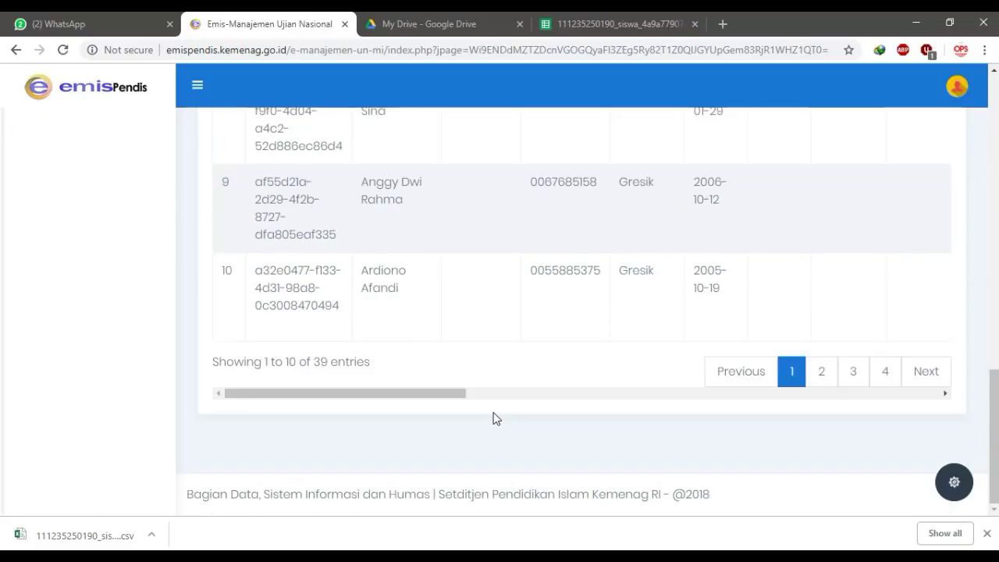
{"action": "scroll", "coordinate": [493, 414], "scroll_direction": "up", "scroll_amount": 2}
{"action": "scroll", "coordinate": [493, 414], "scroll_direction": "up", "scroll_amount": 6}
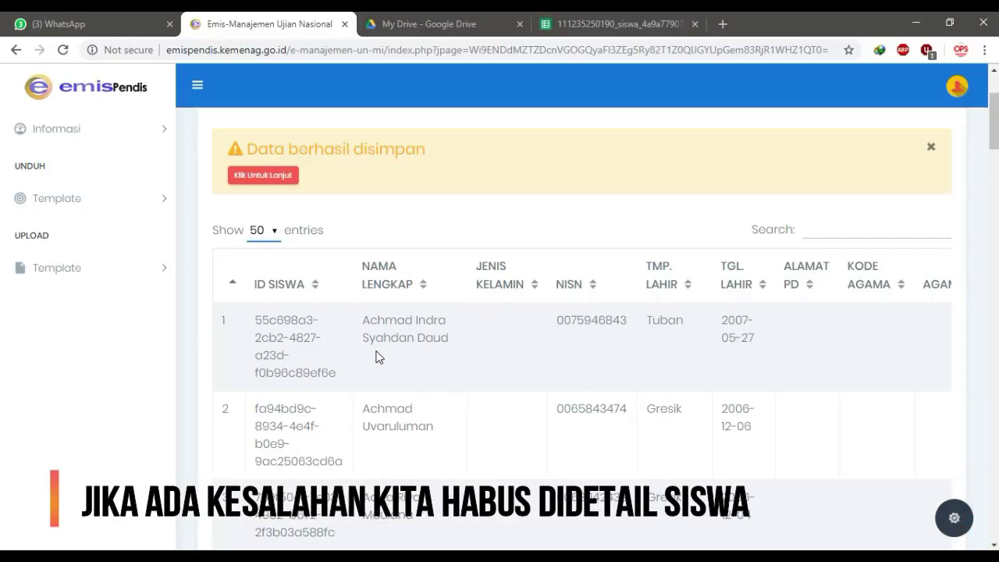
{"action": "scroll", "coordinate": [374, 353], "scroll_direction": "up", "scroll_amount": 1}
{"action": "scroll", "coordinate": [389, 413], "scroll_direction": "down", "scroll_amount": 2}
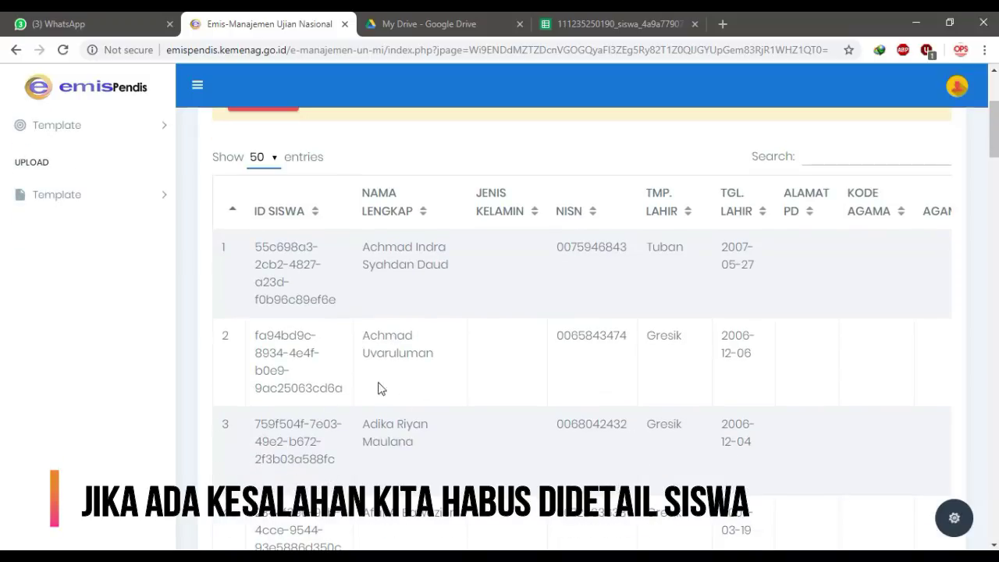
{"action": "scroll", "coordinate": [379, 391], "scroll_direction": "up", "scroll_amount": 1}
{"action": "scroll", "coordinate": [367, 382], "scroll_direction": "up", "scroll_amount": 1}
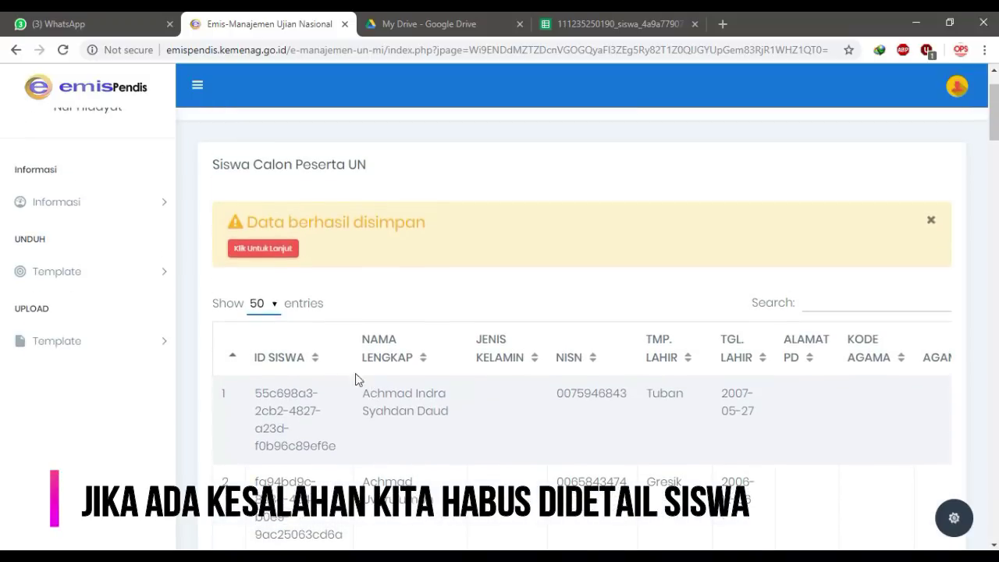
Go back to the Beranda dashboard through the Informasi sidebar section and the Home link.
{"action": "left_click", "coordinate": [48, 205]}
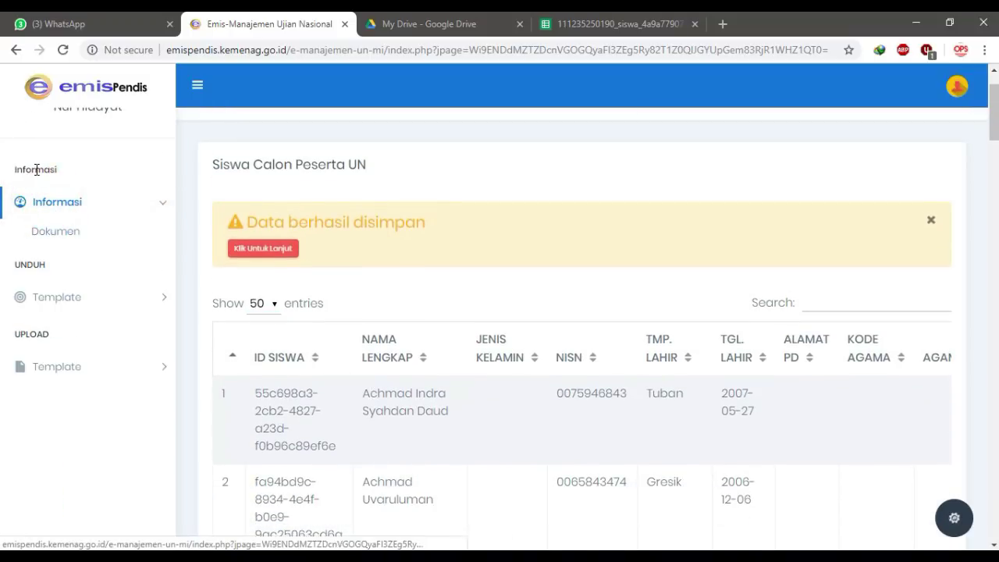
{"action": "scroll", "coordinate": [74, 195], "scroll_direction": "up", "scroll_amount": 1}
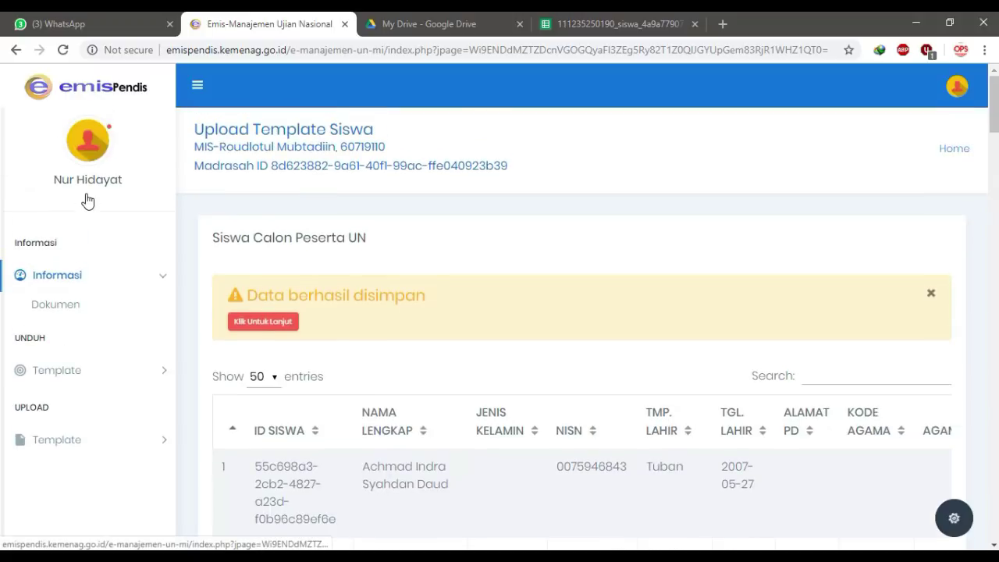
{"action": "left_click", "coordinate": [950, 151]}
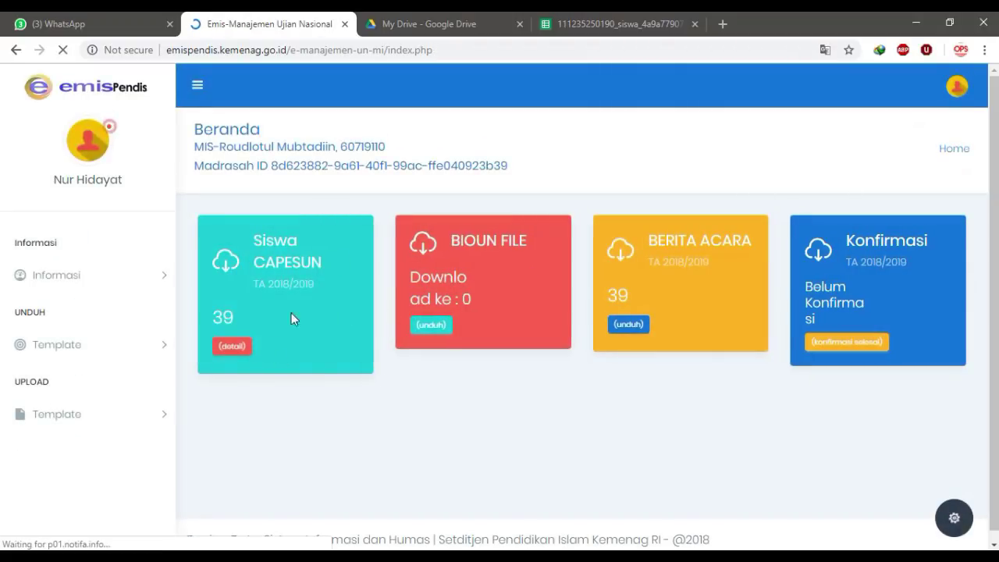
Delete all Siswa CAPESUN candidate students with Hapus CAPESUN, then expand the template upload menu.
{"action": "left_click", "coordinate": [232, 348]}
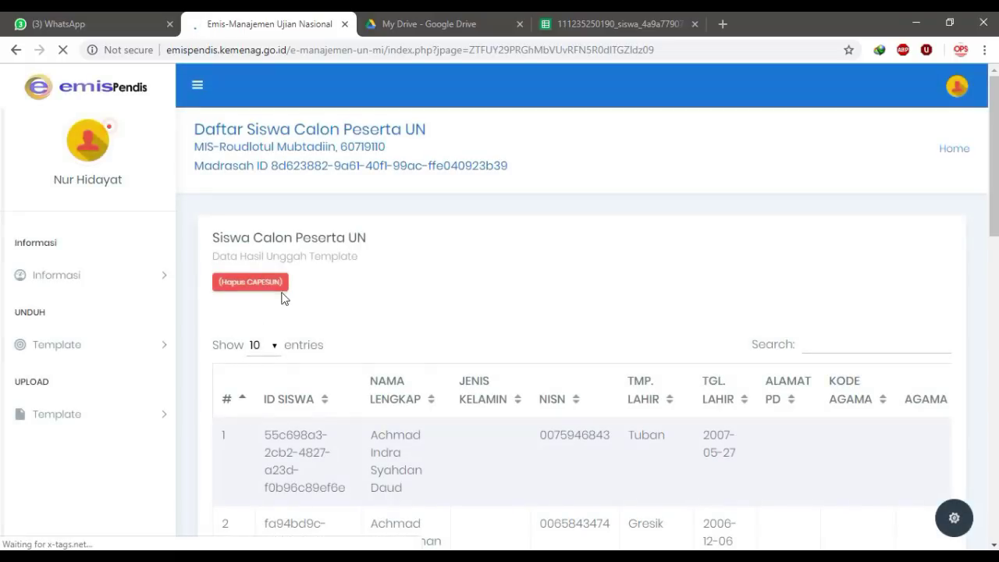
{"action": "left_click", "coordinate": [269, 285]}
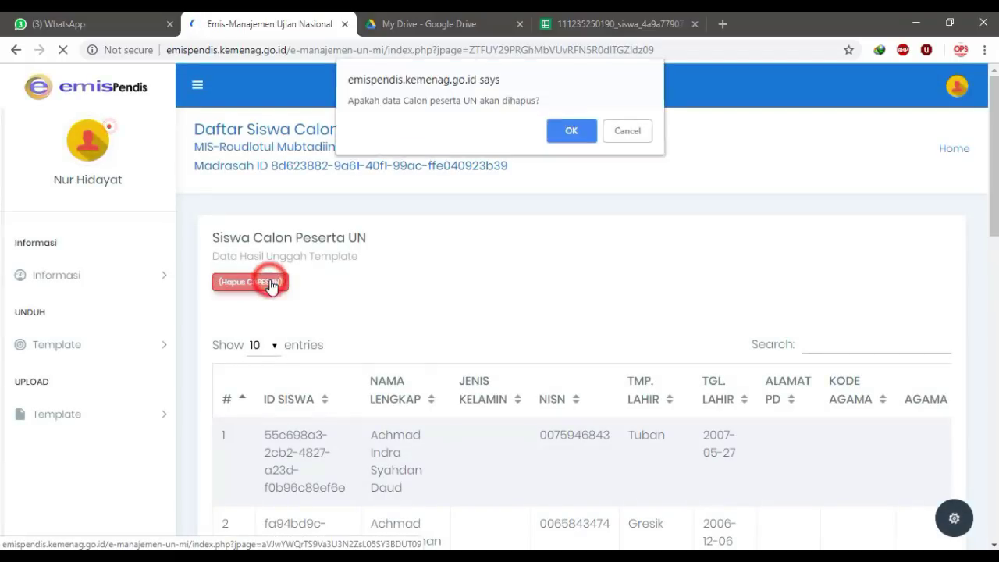
{"action": "left_click", "coordinate": [572, 135]}
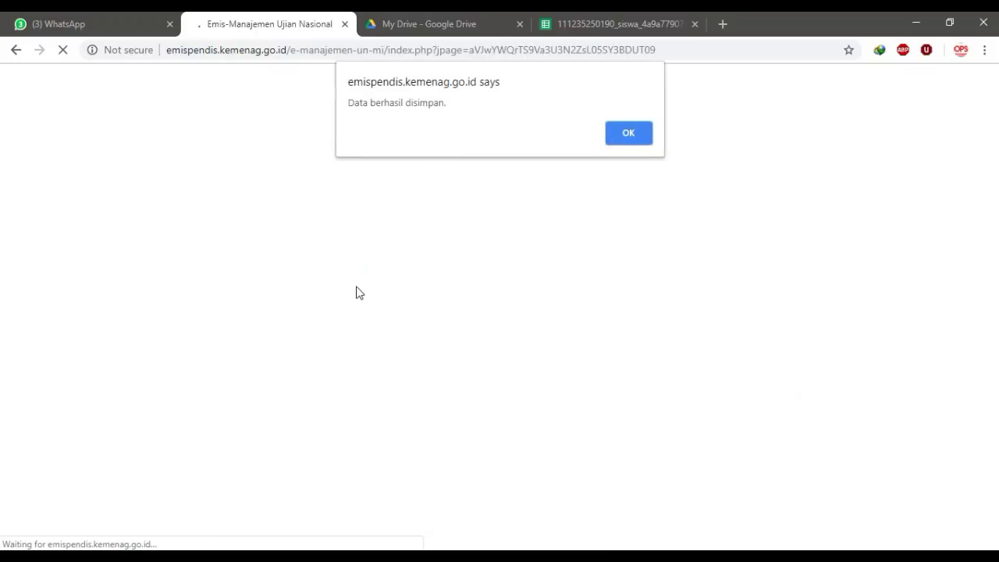
{"action": "left_click", "coordinate": [632, 131]}
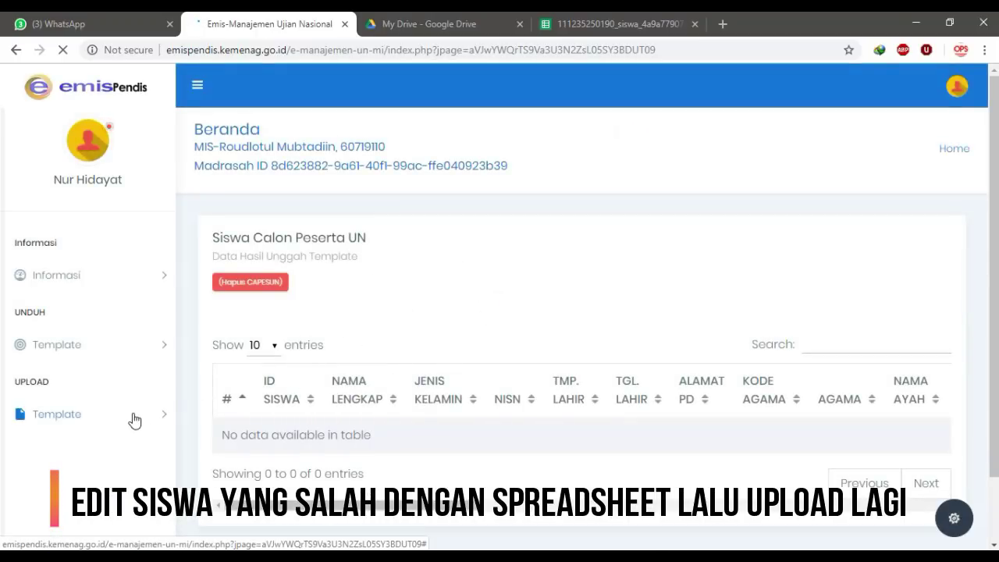
{"action": "scroll", "coordinate": [47, 375], "scroll_direction": "down", "scroll_amount": 1}
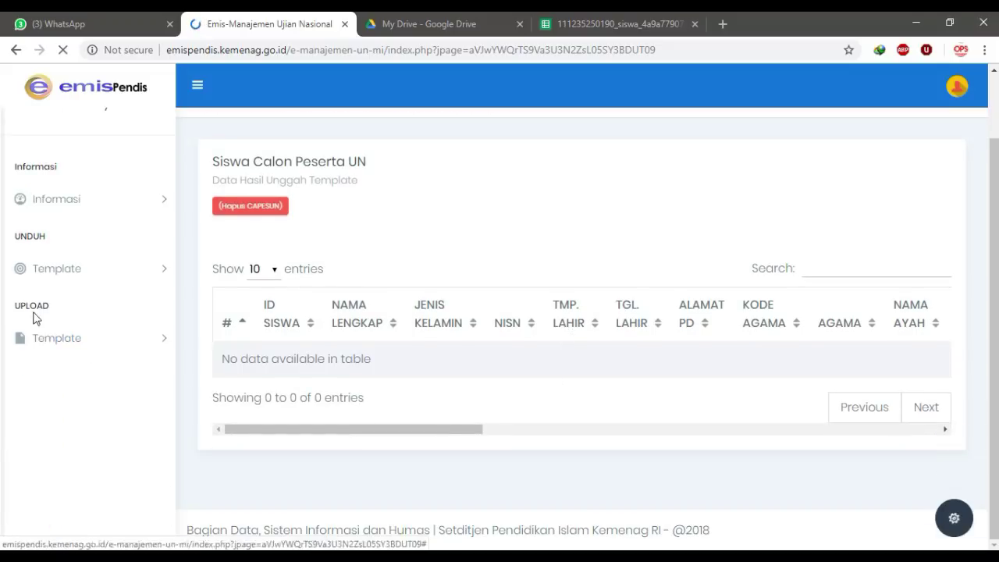
{"action": "left_click", "coordinate": [62, 339]}
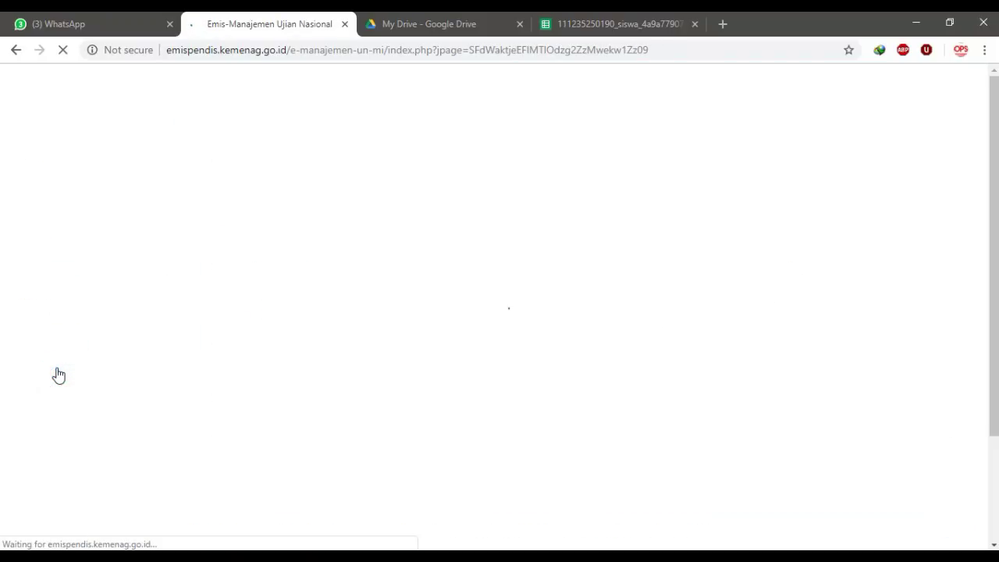
Attach the newest siswa CSV from Downloads and upload it again with Unggah.
{"action": "scroll", "coordinate": [374, 378], "scroll_direction": "down", "scroll_amount": 2}
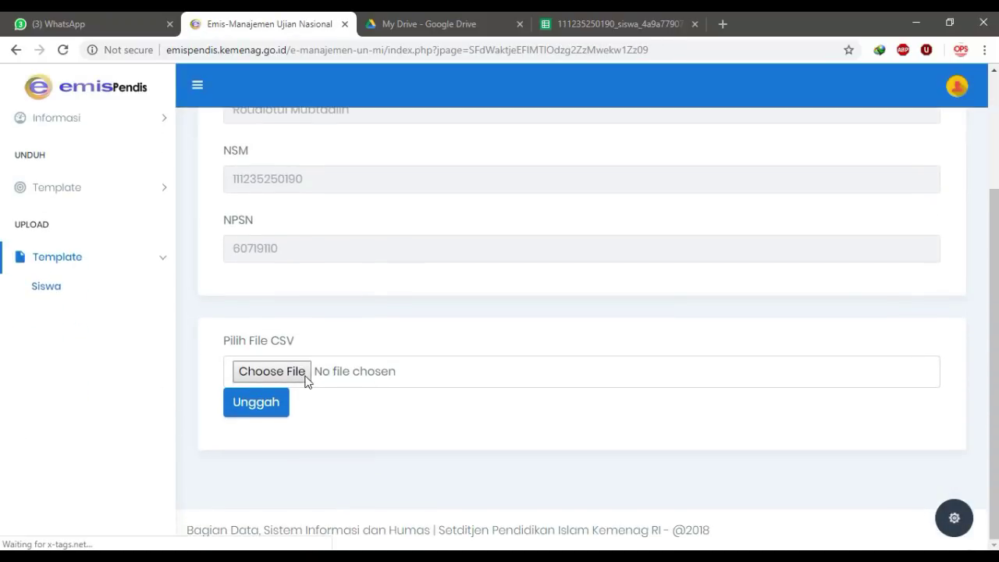
{"action": "left_click", "coordinate": [304, 379]}
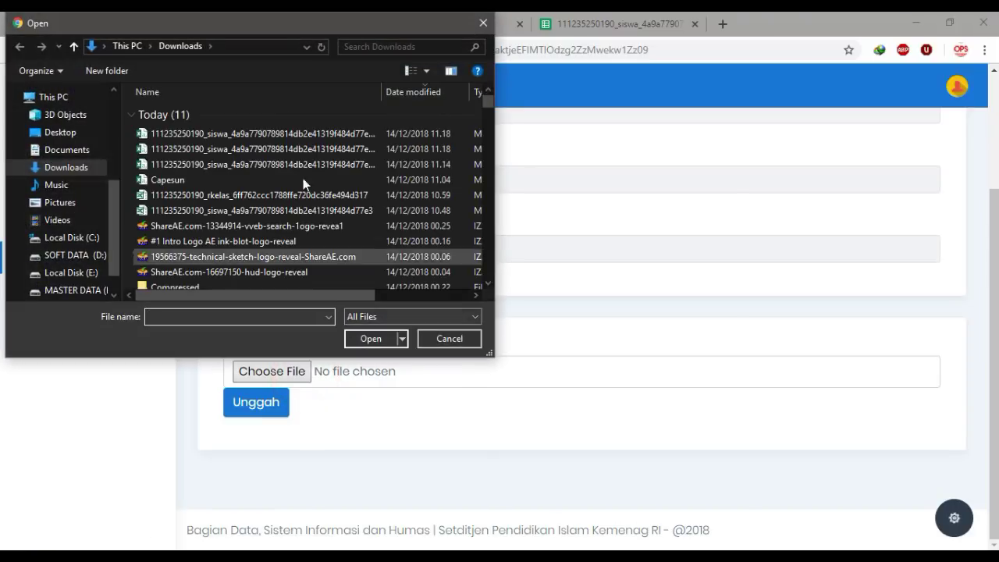
{"action": "left_click", "coordinate": [283, 134]}
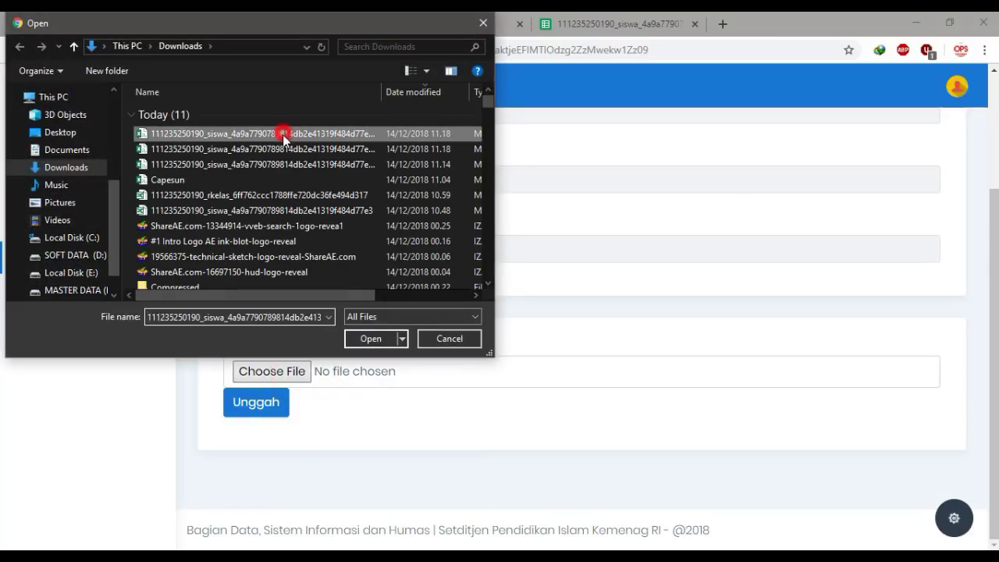
{"action": "left_click", "coordinate": [367, 340]}
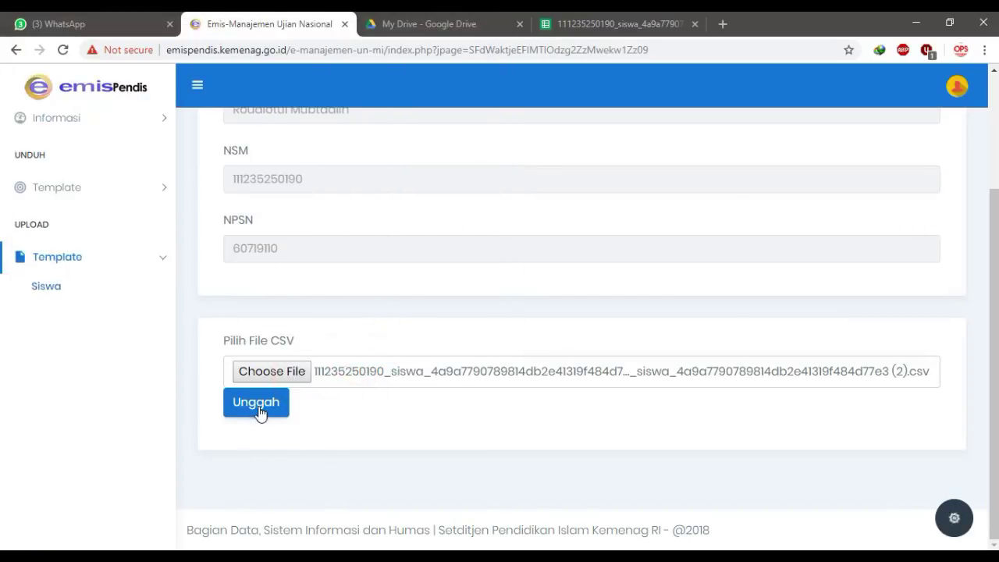
{"action": "left_click", "coordinate": [258, 403]}
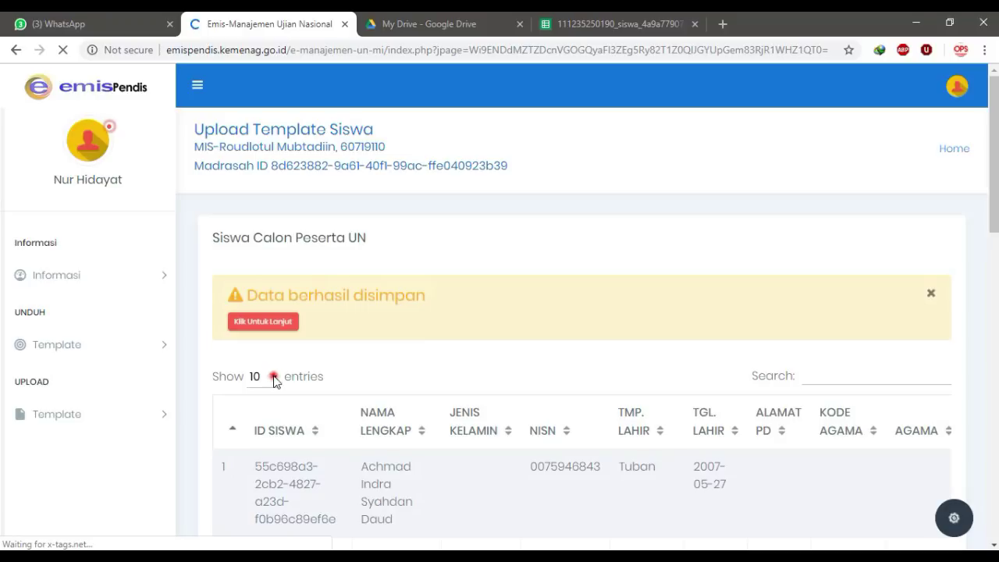
Show 50 entries per page and scroll through all 39 student rows.
{"action": "left_click", "coordinate": [274, 378]}
{"action": "left_click", "coordinate": [267, 439]}
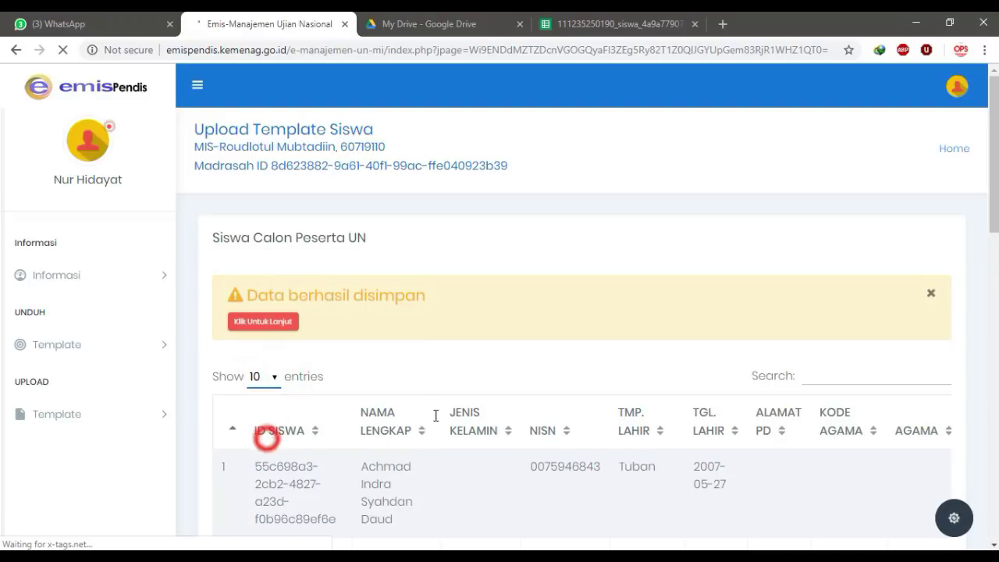
{"action": "scroll", "coordinate": [440, 412], "scroll_direction": "down", "scroll_amount": 2}
{"action": "scroll", "coordinate": [448, 409], "scroll_direction": "down", "scroll_amount": 2}
{"action": "scroll", "coordinate": [451, 406], "scroll_direction": "down", "scroll_amount": 3}
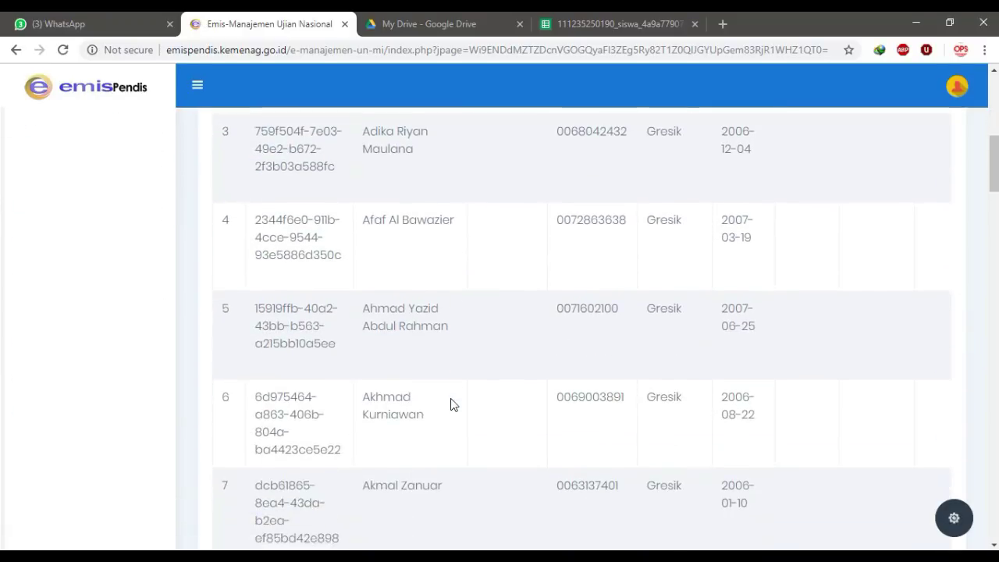
{"action": "scroll", "coordinate": [451, 404], "scroll_direction": "down", "scroll_amount": 3}
{"action": "scroll", "coordinate": [451, 404], "scroll_direction": "down", "scroll_amount": 2}
{"action": "scroll", "coordinate": [451, 404], "scroll_direction": "down", "scroll_amount": 3}
{"action": "scroll", "coordinate": [451, 404], "scroll_direction": "down", "scroll_amount": 3}
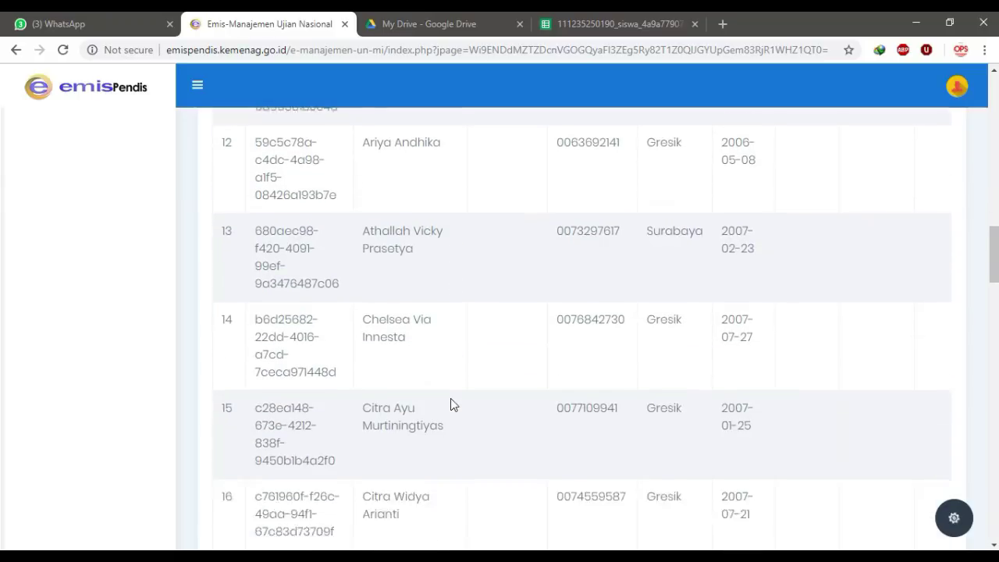
{"action": "scroll", "coordinate": [452, 404], "scroll_direction": "down", "scroll_amount": 2}
{"action": "scroll", "coordinate": [451, 404], "scroll_direction": "down", "scroll_amount": 3}
{"action": "scroll", "coordinate": [451, 404], "scroll_direction": "down", "scroll_amount": 3}
{"action": "scroll", "coordinate": [451, 405], "scroll_direction": "down", "scroll_amount": 2}
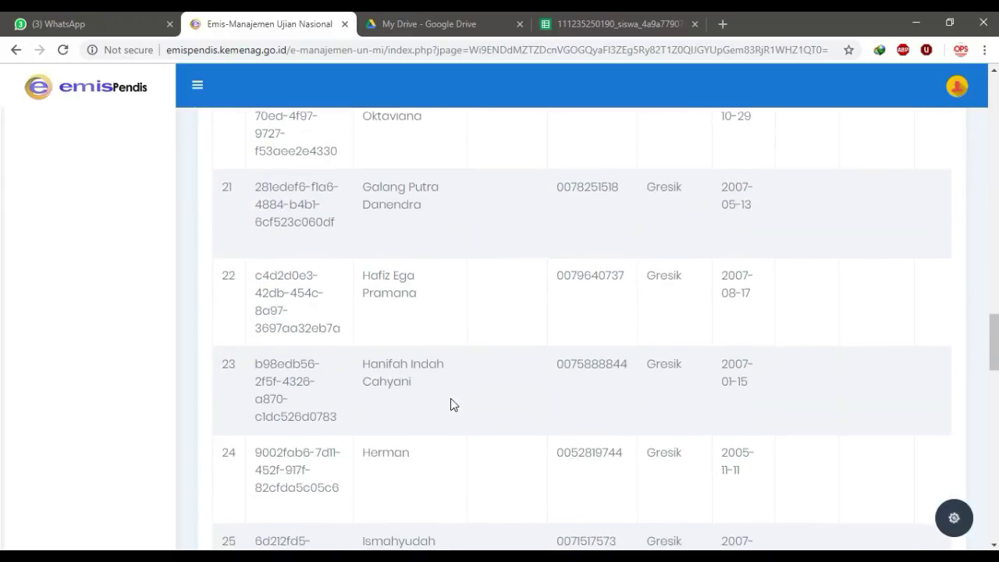
{"action": "scroll", "coordinate": [452, 404], "scroll_direction": "down", "scroll_amount": 3}
{"action": "scroll", "coordinate": [451, 405], "scroll_direction": "down", "scroll_amount": 3}
{"action": "scroll", "coordinate": [452, 402], "scroll_direction": "down", "scroll_amount": 2}
{"action": "scroll", "coordinate": [452, 399], "scroll_direction": "down", "scroll_amount": 1}
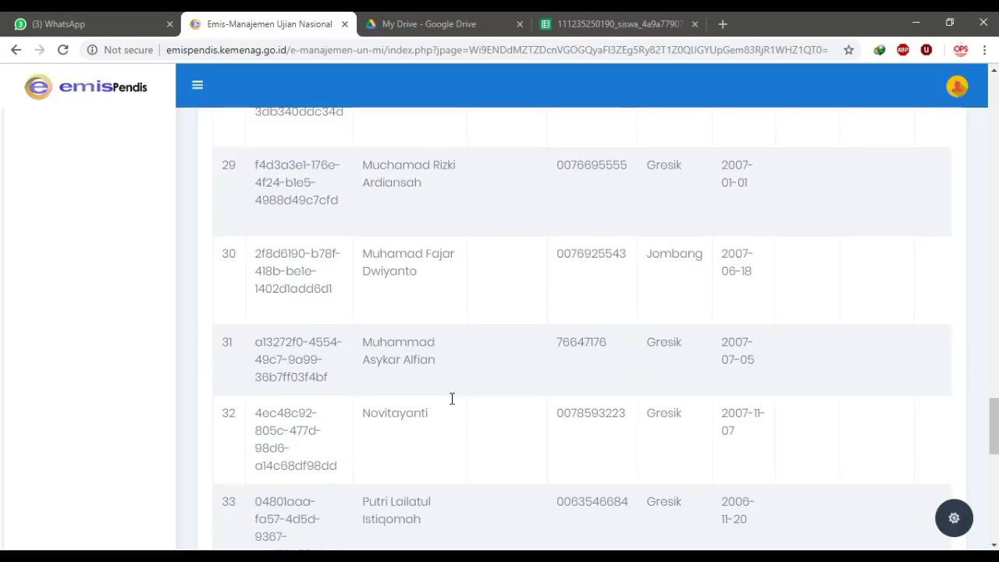
{"action": "scroll", "coordinate": [451, 404], "scroll_direction": "down", "scroll_amount": 2}
{"action": "scroll", "coordinate": [451, 403], "scroll_direction": "down", "scroll_amount": 2}
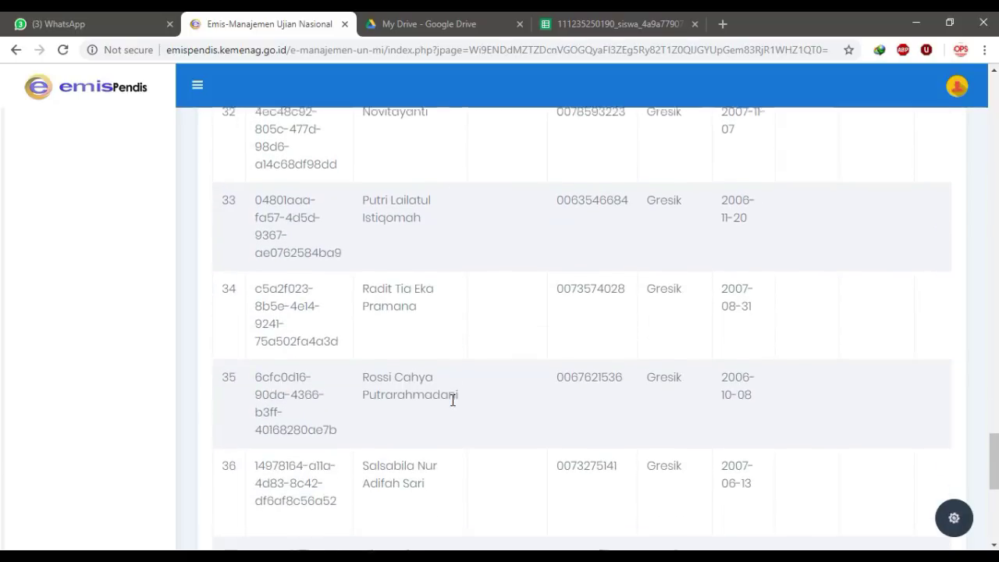
{"action": "scroll", "coordinate": [451, 404], "scroll_direction": "down", "scroll_amount": 1}
{"action": "scroll", "coordinate": [451, 403], "scroll_direction": "down", "scroll_amount": 2}
{"action": "scroll", "coordinate": [452, 405], "scroll_direction": "down", "scroll_amount": 1}
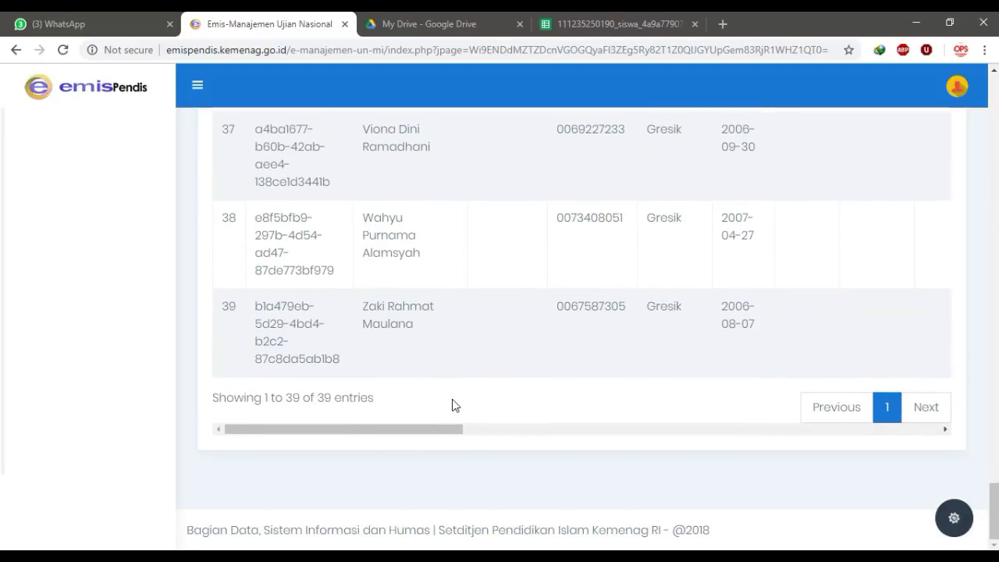
Scroll back up and return to the home dashboard through the Informasi section and the Home link.
{"action": "scroll", "coordinate": [453, 403], "scroll_direction": "up", "scroll_amount": 8}
{"action": "scroll", "coordinate": [457, 401], "scroll_direction": "up", "scroll_amount": 10}
{"action": "scroll", "coordinate": [461, 395], "scroll_direction": "up", "scroll_amount": 6}
{"action": "scroll", "coordinate": [461, 395], "scroll_direction": "up", "scroll_amount": 7}
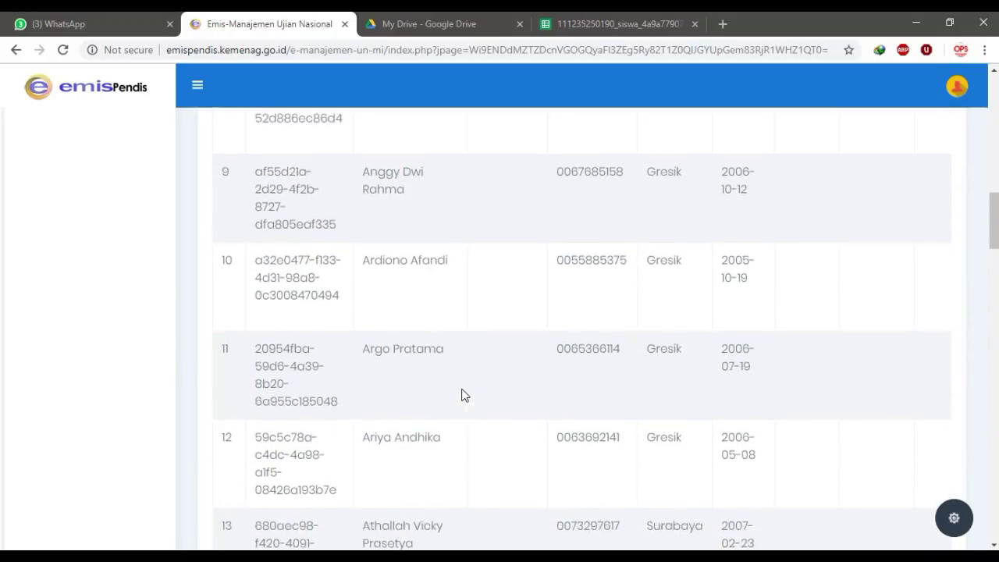
{"action": "scroll", "coordinate": [463, 390], "scroll_direction": "up", "scroll_amount": 12}
{"action": "scroll", "coordinate": [465, 378], "scroll_direction": "up", "scroll_amount": 1}
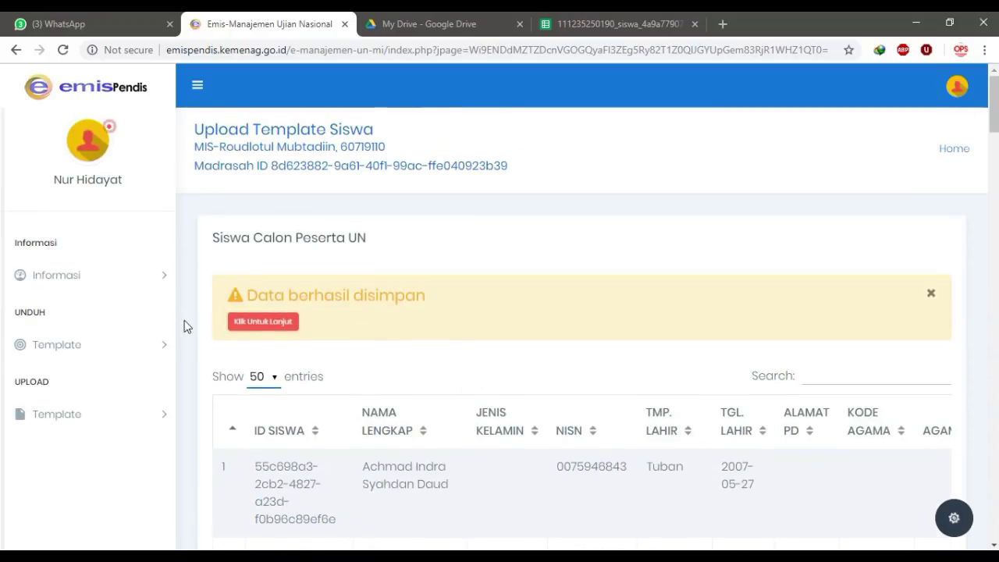
{"action": "left_click", "coordinate": [55, 276]}
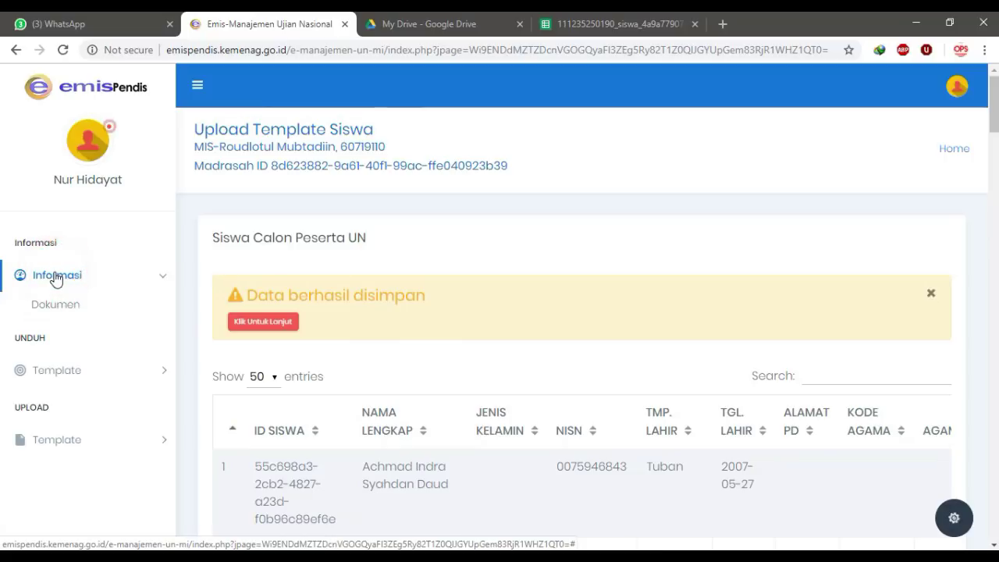
{"action": "left_click", "coordinate": [949, 149]}
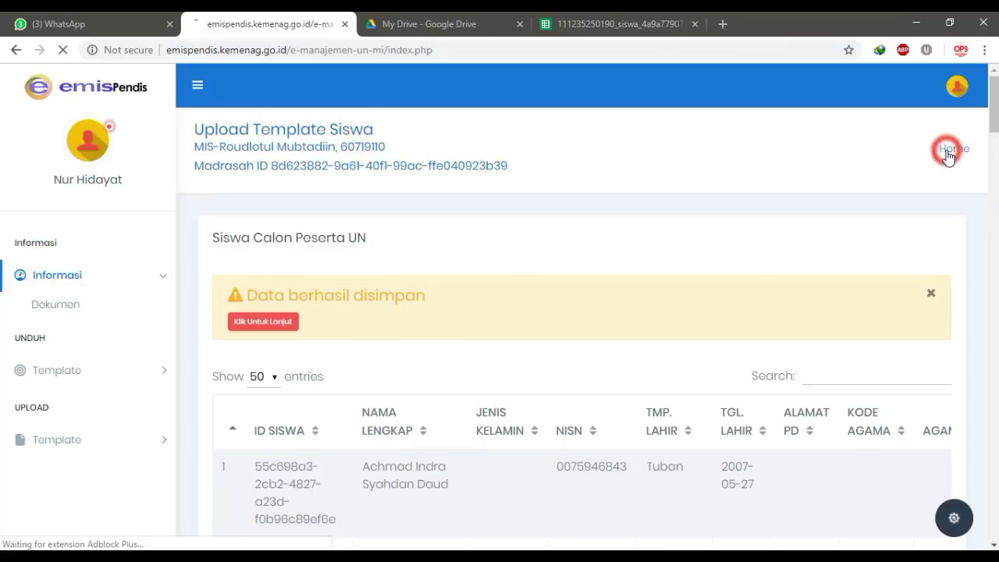